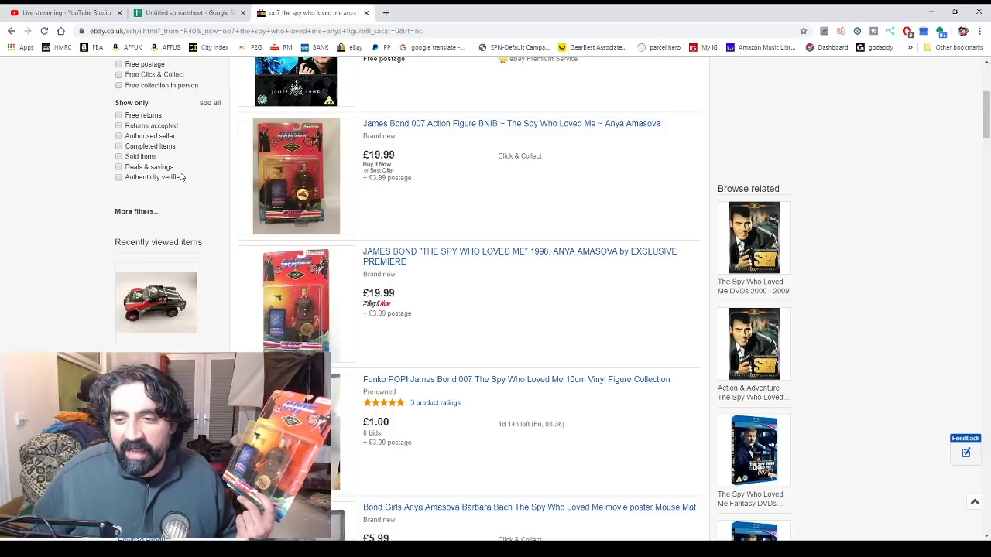
Filter the Anya Amasova figure search results to sold items and check the prices that comparable figures fetched
{"action": "left_click", "coordinate": [119, 156]}
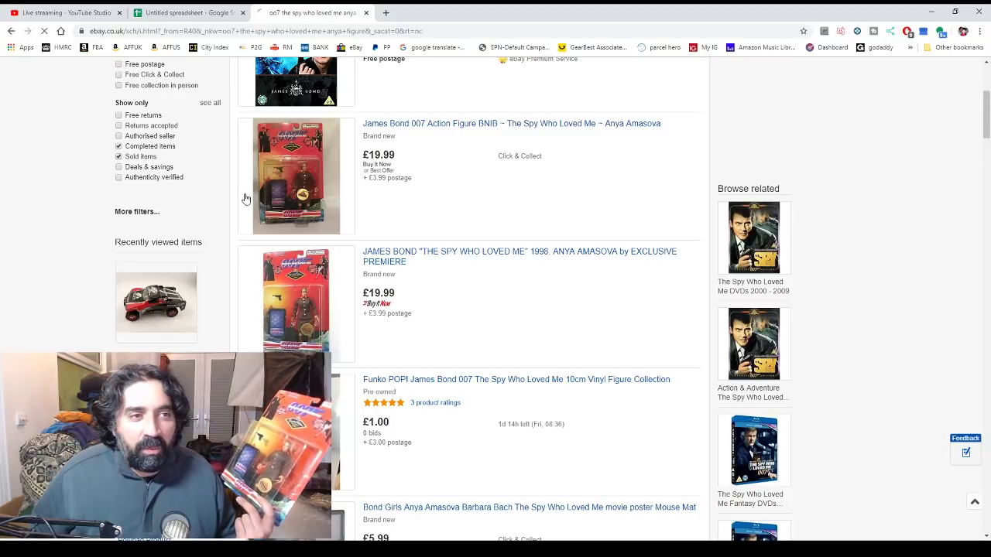
{"action": "scroll", "coordinate": [383, 248], "scroll_direction": "down", "scroll_amount": 15}
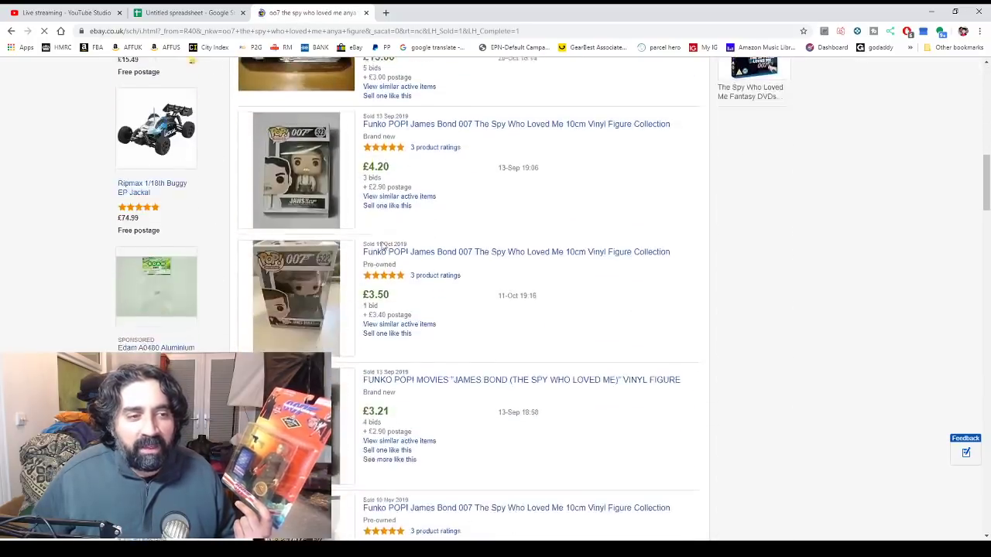
{"action": "scroll", "coordinate": [383, 248], "scroll_direction": "down", "scroll_amount": 10}
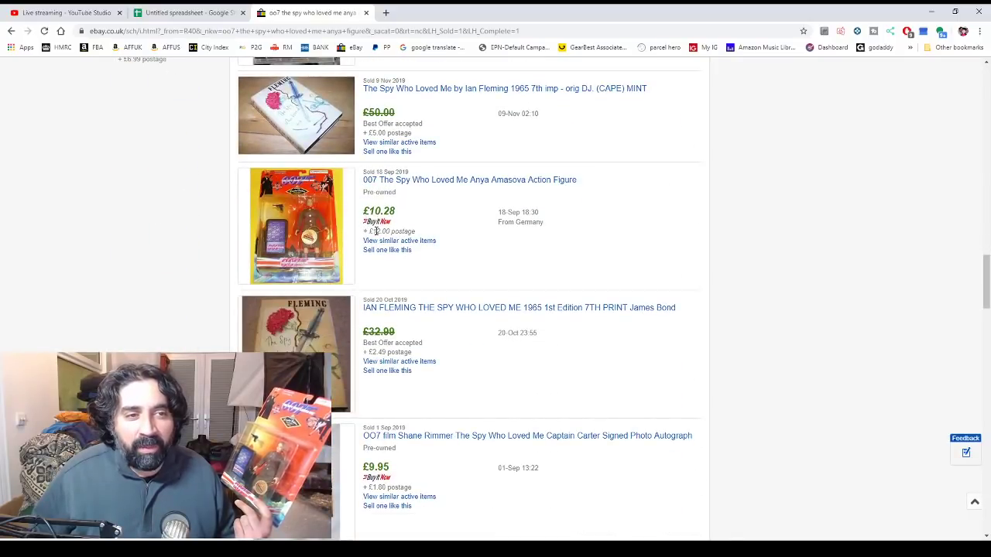
{"action": "scroll", "coordinate": [361, 222], "scroll_direction": "down", "scroll_amount": 1}
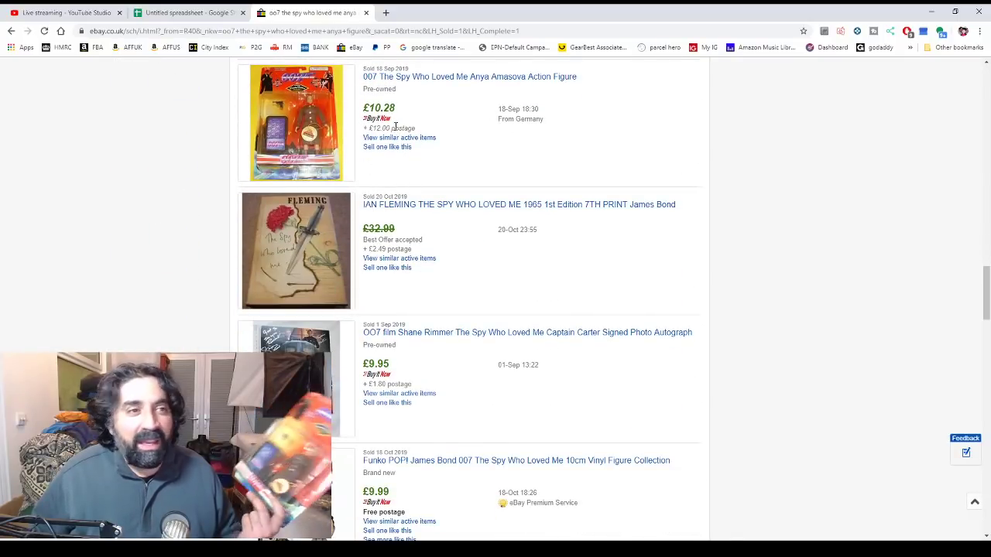
{"action": "scroll", "coordinate": [394, 128], "scroll_direction": "down", "scroll_amount": 8}
{"action": "scroll", "coordinate": [393, 163], "scroll_direction": "up", "scroll_amount": 12}
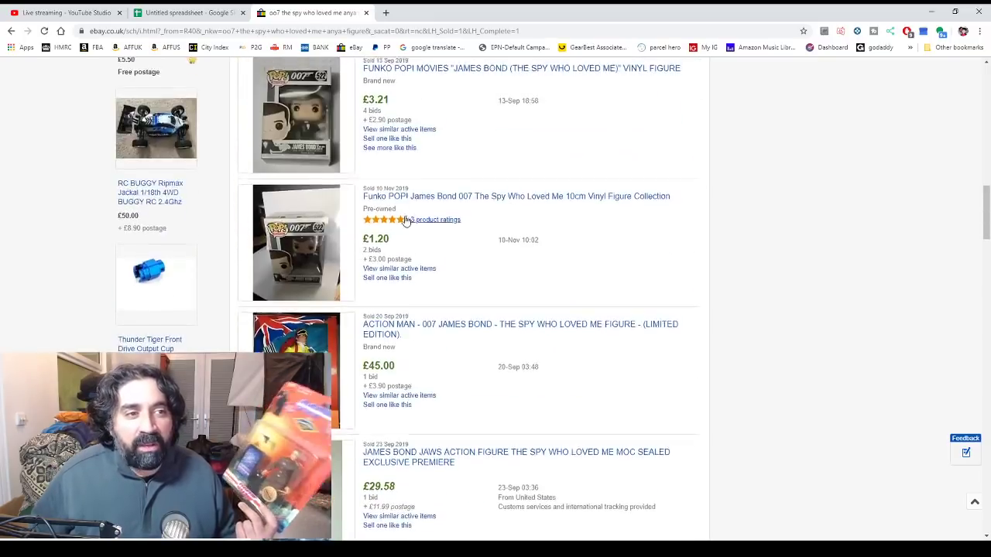
{"action": "scroll", "coordinate": [410, 221], "scroll_direction": "up", "scroll_amount": 5}
{"action": "scroll", "coordinate": [220, 238], "scroll_direction": "up", "scroll_amount": 5}
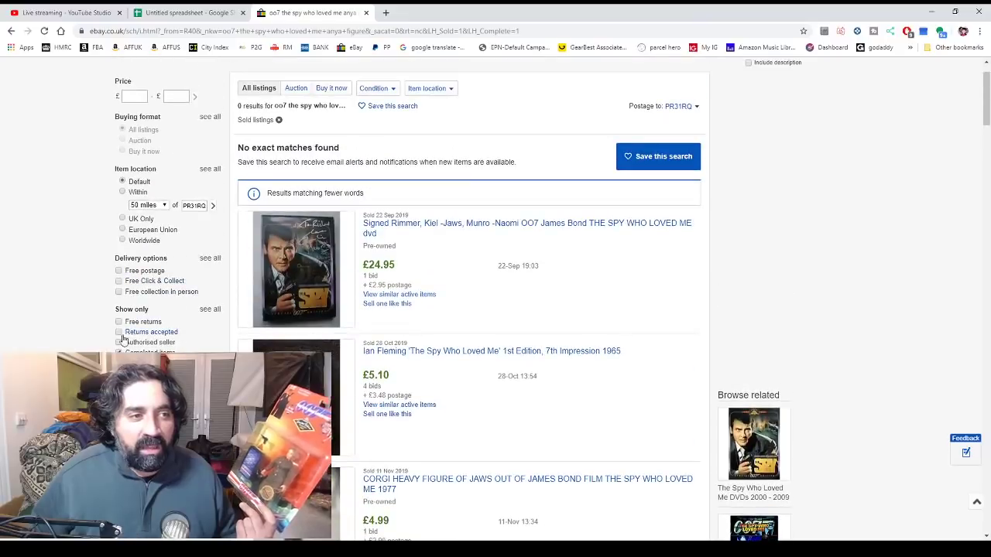
Search Terapeak product research for "007 anya figure spy who loved me" and review the sold prices
{"action": "key", "text": "alt+Left"}
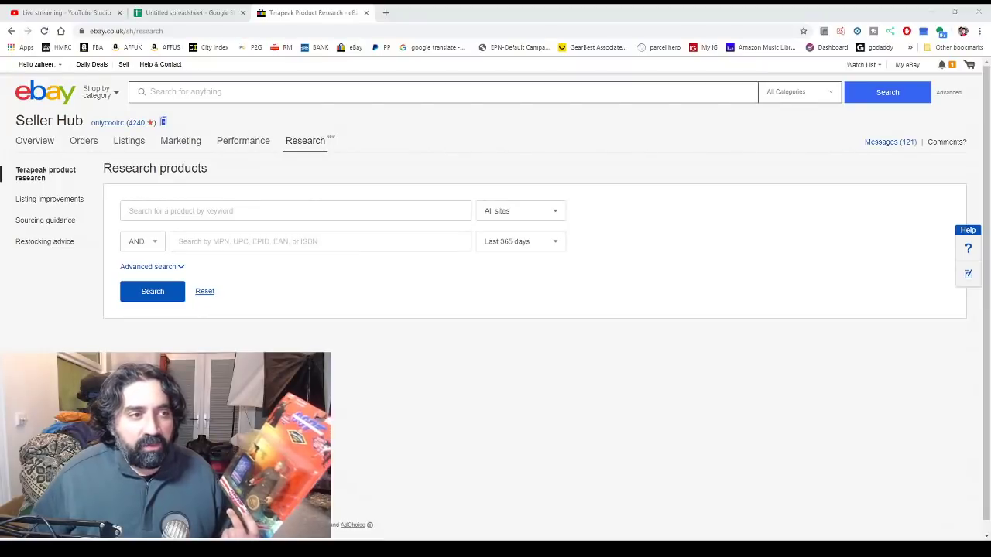
{"action": "left_click", "coordinate": [261, 207]}
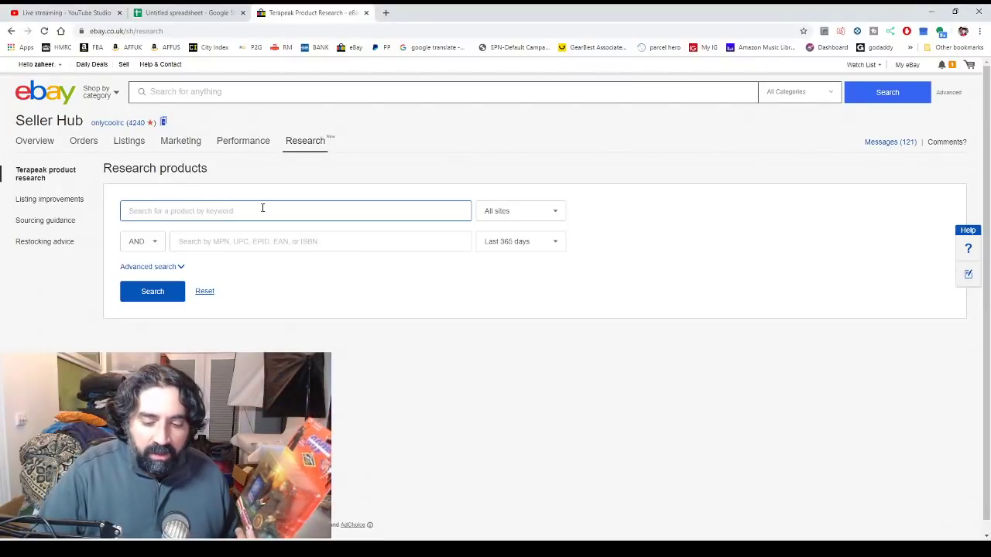
{"action": "type", "text": "007 anya figure spy w"}
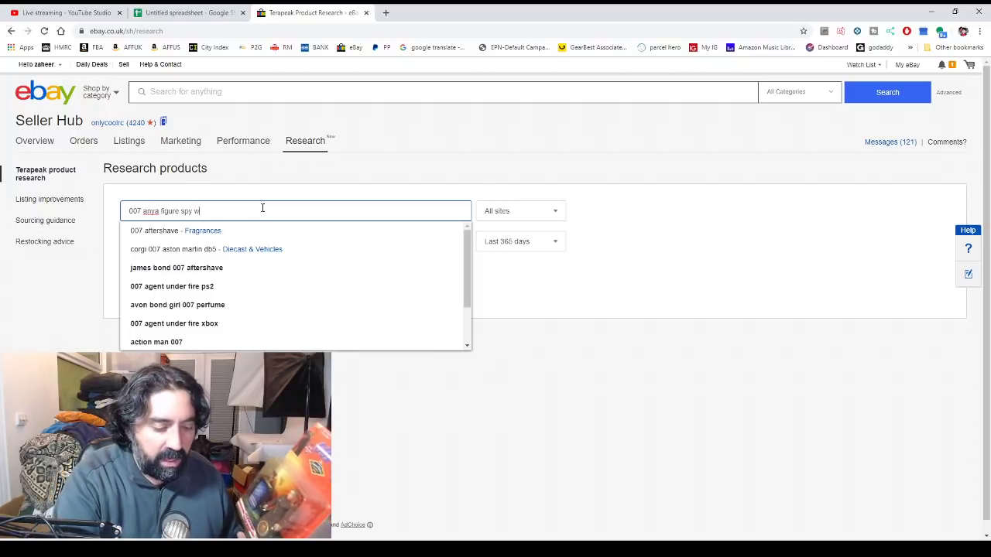
{"action": "type", "text": "me"}
{"action": "key", "text": "Return"}
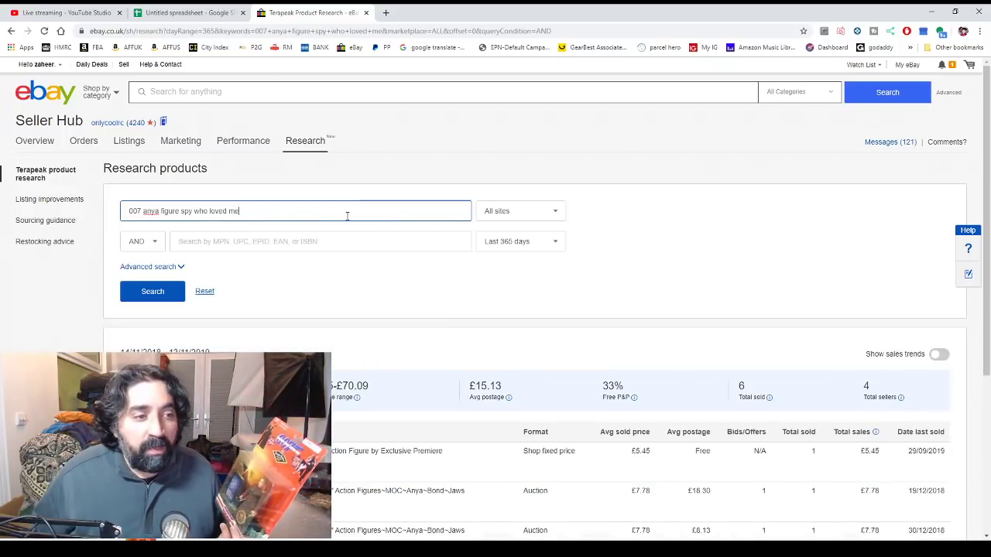
{"action": "scroll", "coordinate": [347, 216], "scroll_direction": "down", "scroll_amount": 3}
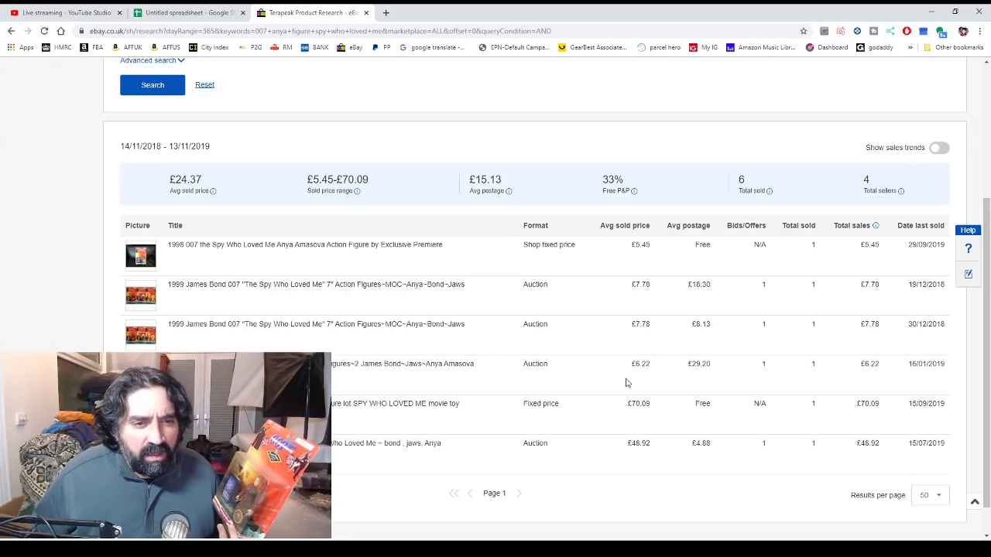
{"action": "scroll", "coordinate": [428, 382], "scroll_direction": "down", "scroll_amount": 1}
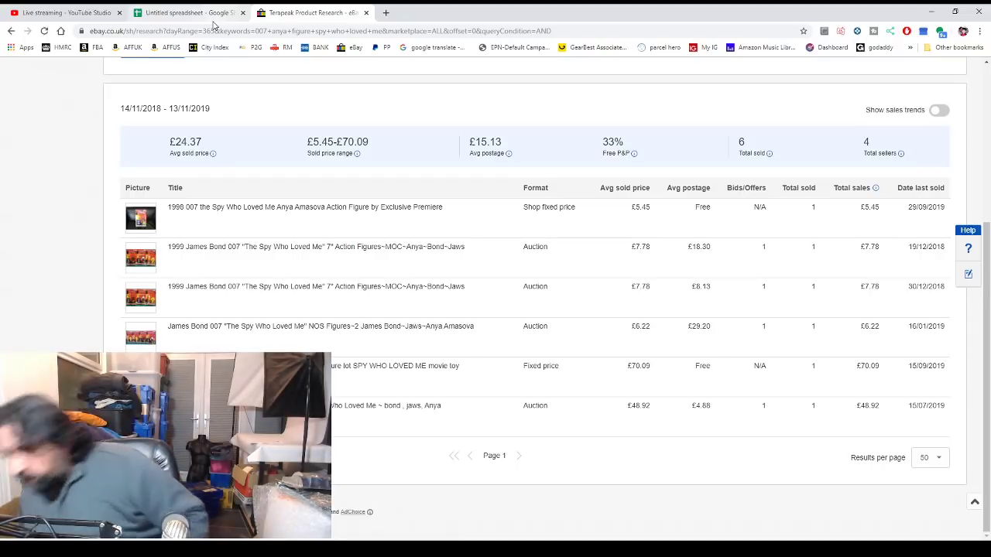
In the Google Sheets spreadsheet, enter "ANYA 007 SPY FIG" in cell G1 and widen column G to fit
{"action": "left_click", "coordinate": [172, 8]}
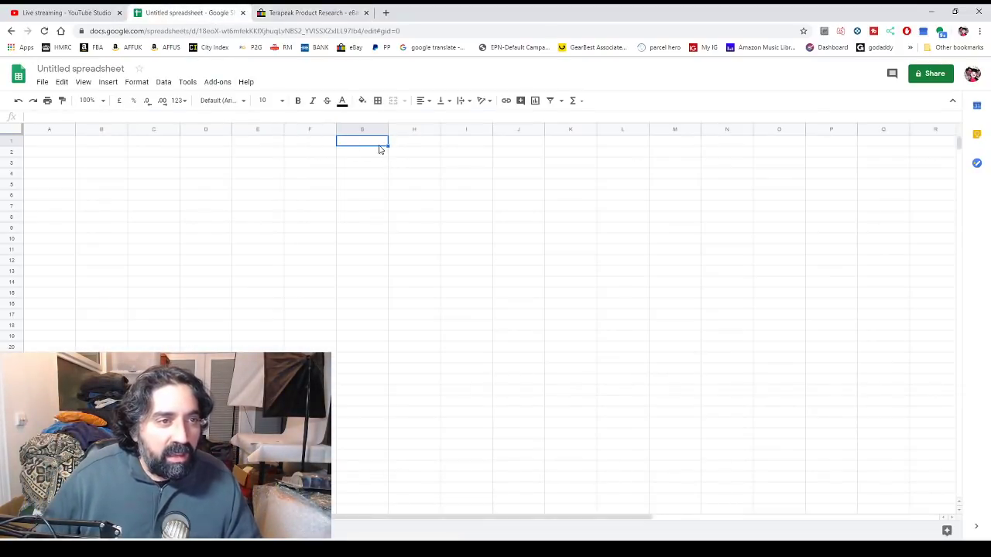
{"action": "double_click", "coordinate": [376, 143]}
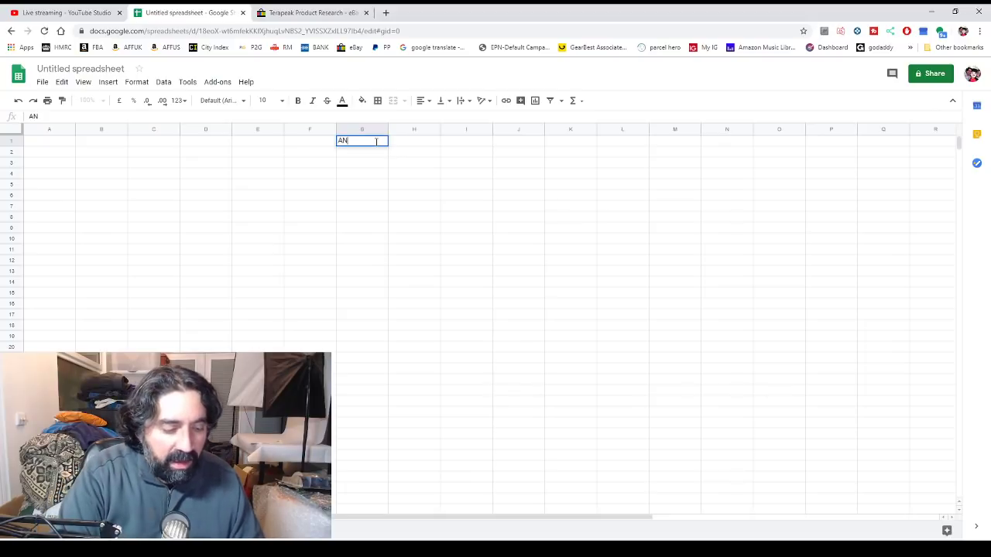
{"action": "type", "text": "ANYA 007"}
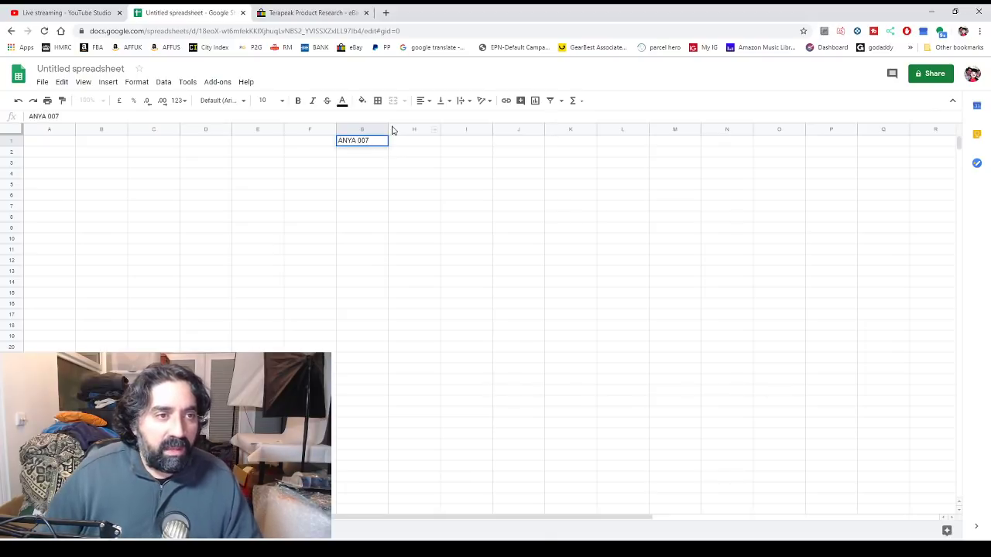
{"action": "left_click_drag", "start_coordinate": [388, 126], "coordinate": [418, 128]}
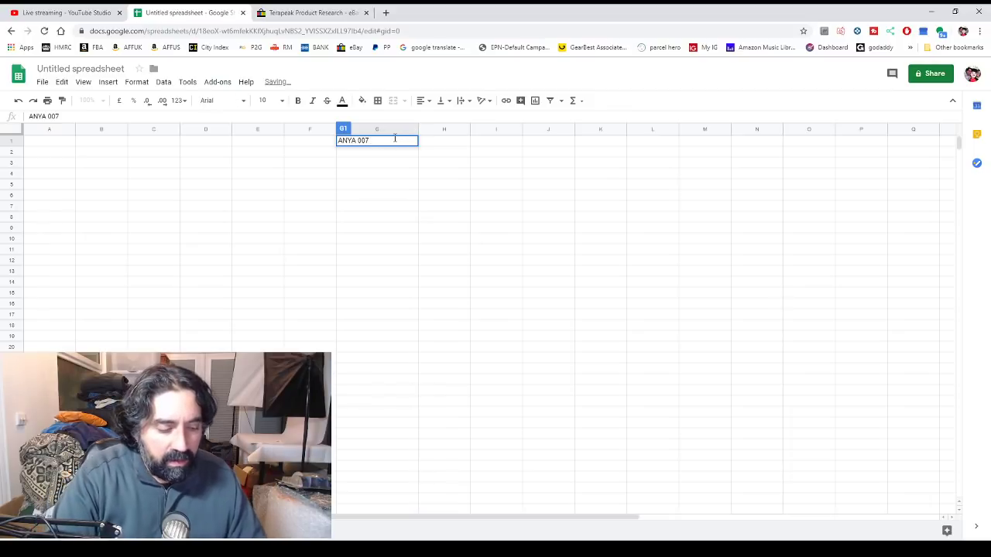
{"action": "type", "text": "SPY WHO"}
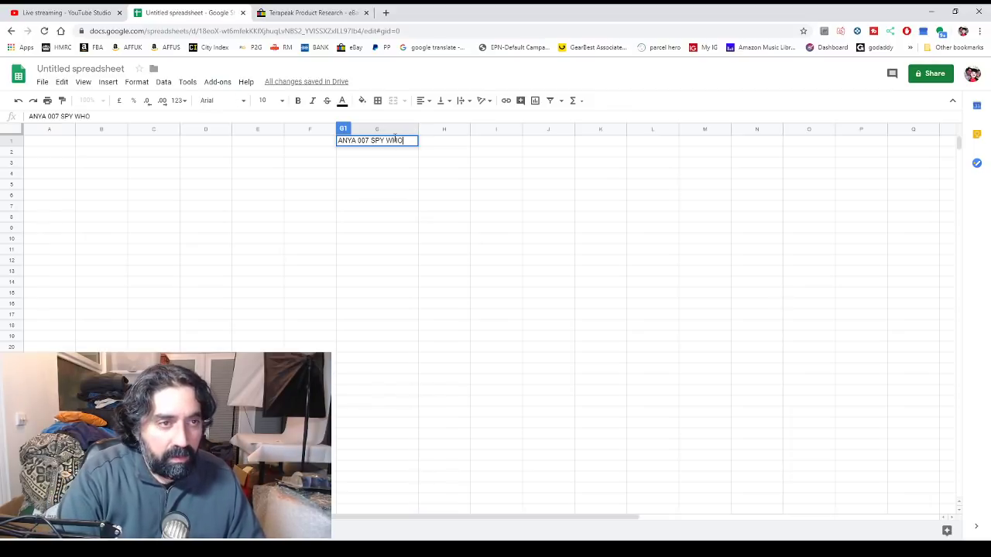
{"action": "type", "text": "  LOP"}
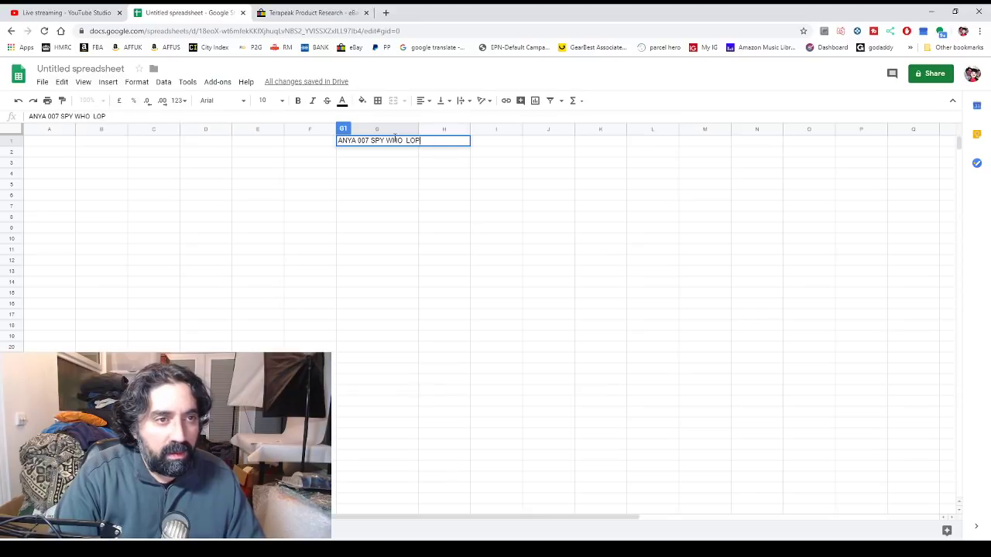
{"action": "key", "text": "BackSpace"}
{"action": "key", "text": "BackSpace"}
{"action": "key", "text": "BackSpace"}
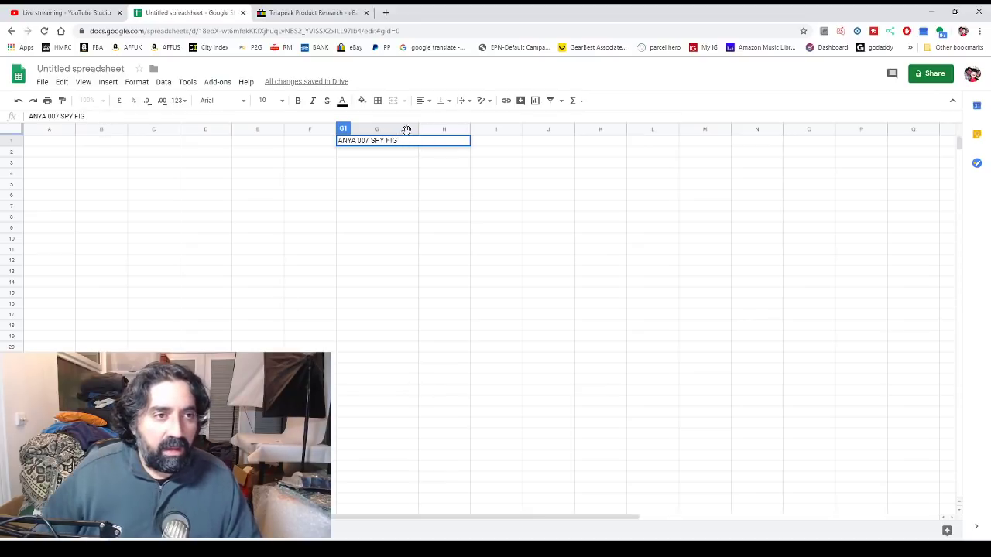
{"action": "type", "text": "FIG"}
{"action": "left_click", "coordinate": [421, 165]}
{"action": "left_click_drag", "start_coordinate": [418, 129], "coordinate": [447, 131]}
Enter the figure's price of 14.99 in cell H1 and select cell G2 for the following item
{"action": "left_click", "coordinate": [472, 141]}
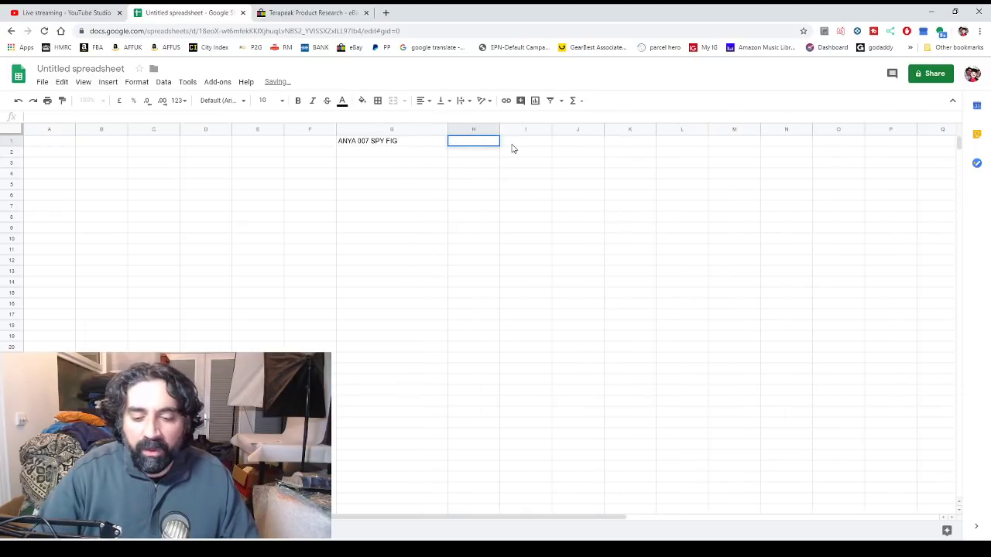
{"action": "type", "text": "14.99"}
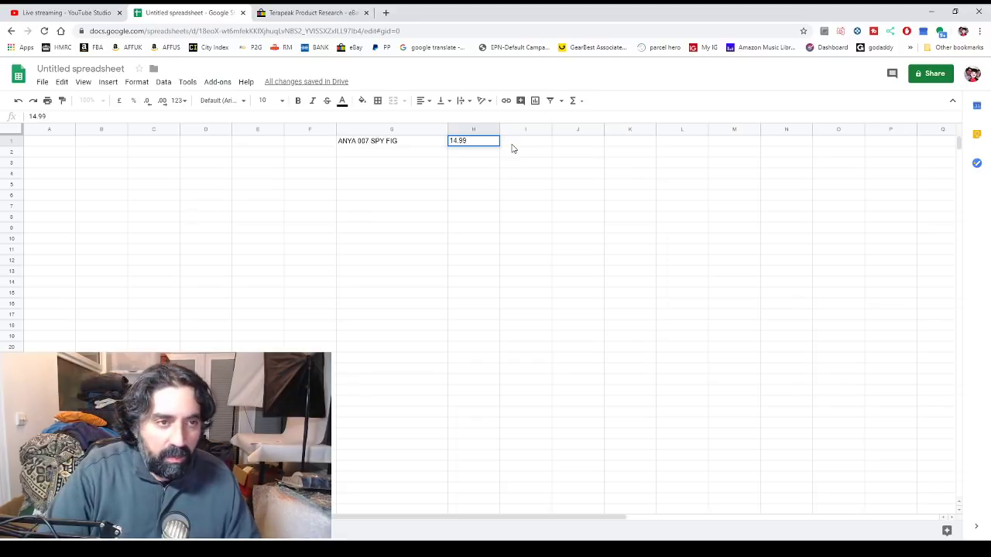
{"action": "key", "text": "Return"}
{"action": "left_click", "coordinate": [407, 155]}
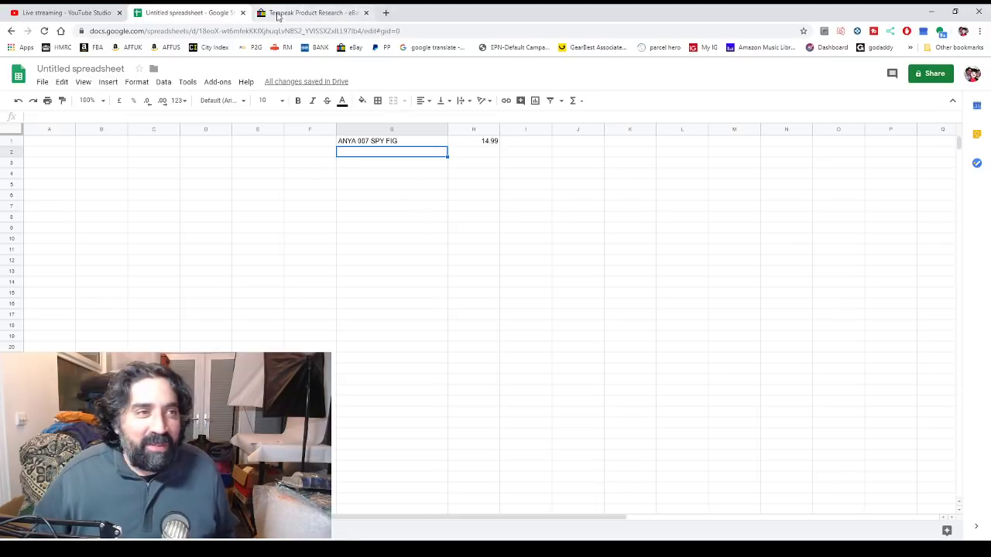
Switch to Terapeak product research and search for "NOTINGHAM FROM SWITCHBLADE FIGURE"
{"action": "left_click", "coordinate": [312, 12]}
{"action": "scroll", "coordinate": [338, 148], "scroll_direction": "up", "scroll_amount": 5}
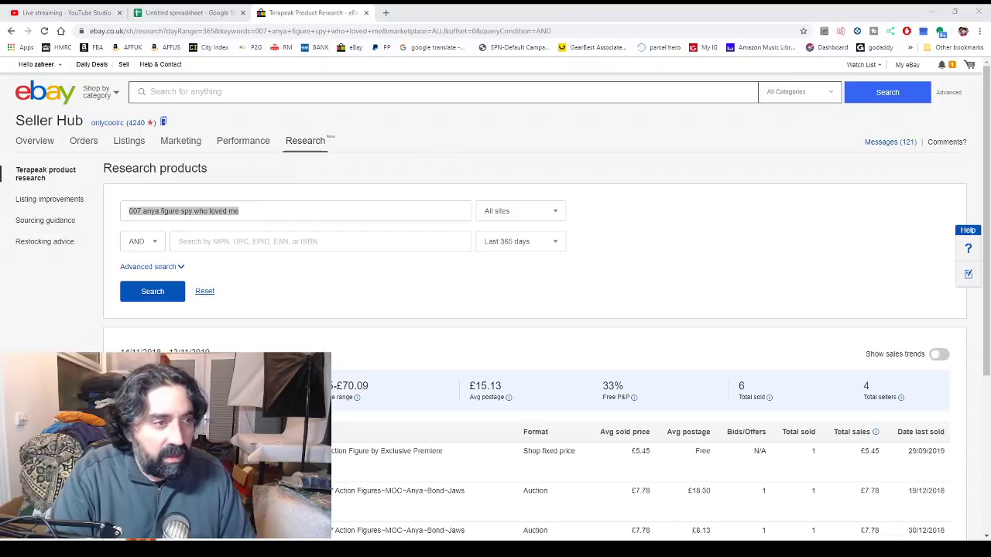
{"action": "key", "text": "alt+Tab"}
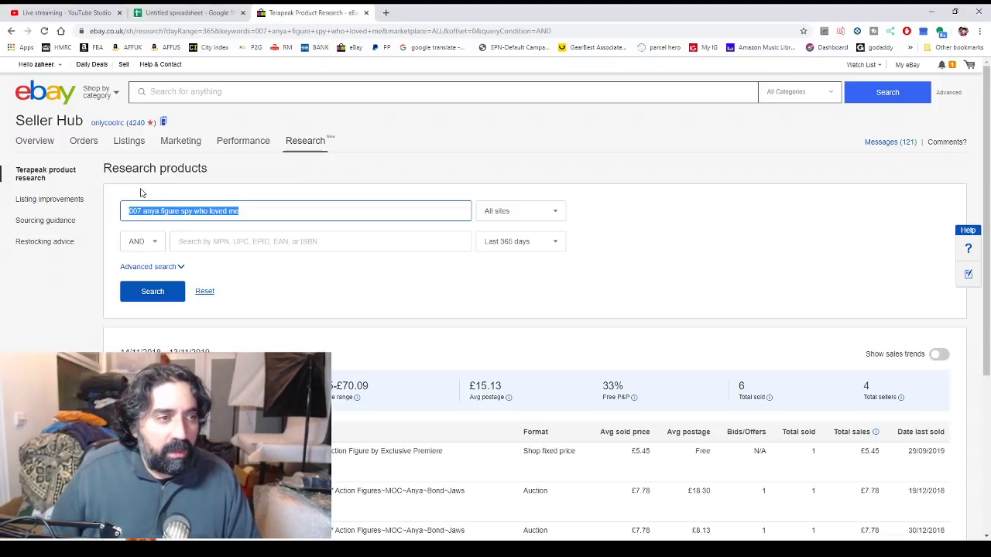
{"action": "type", "text": "NOTINGHAM FROM SWITCHBLADE FI"}
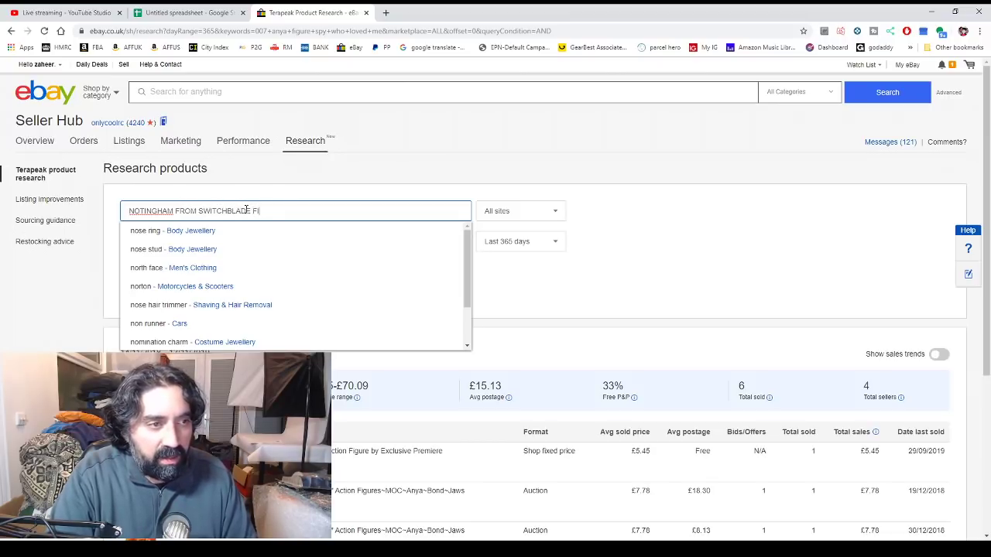
{"action": "type", "text": "GUR"}
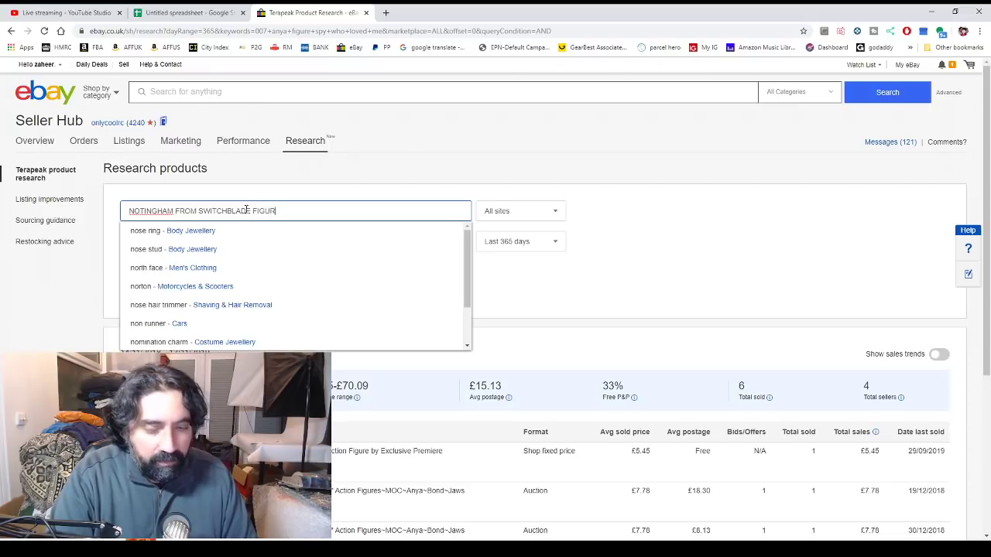
{"action": "type", "text": "E"}
{"action": "key", "text": "Return"}
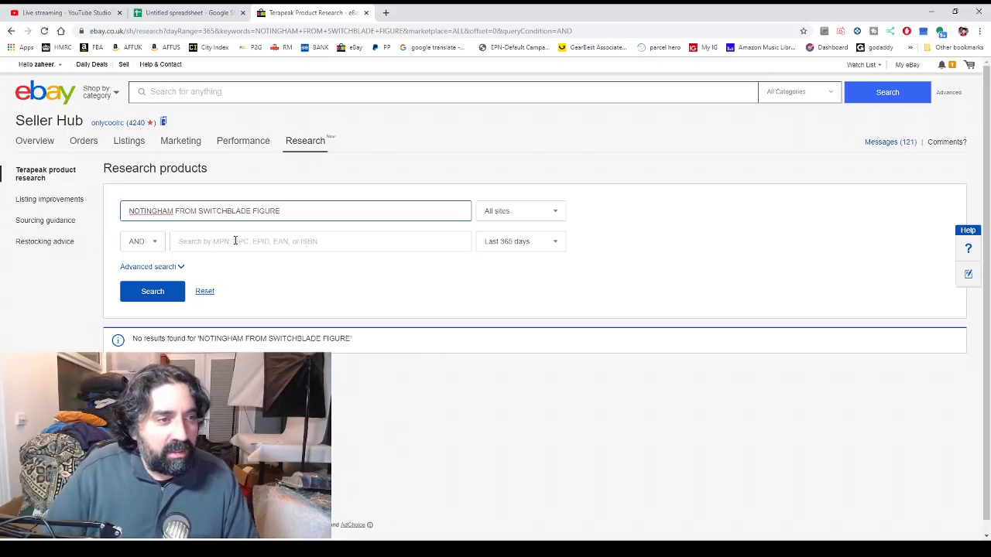
Correct the first search keyword to "NOTTINGHAM" and rerun the product research
{"action": "key", "text": "Home"}
{"action": "key", "text": "Right"}
{"action": "key", "text": "Right"}
{"action": "key", "text": "Right"}
{"action": "type", "text": "T"}
{"action": "key", "text": "Return"}
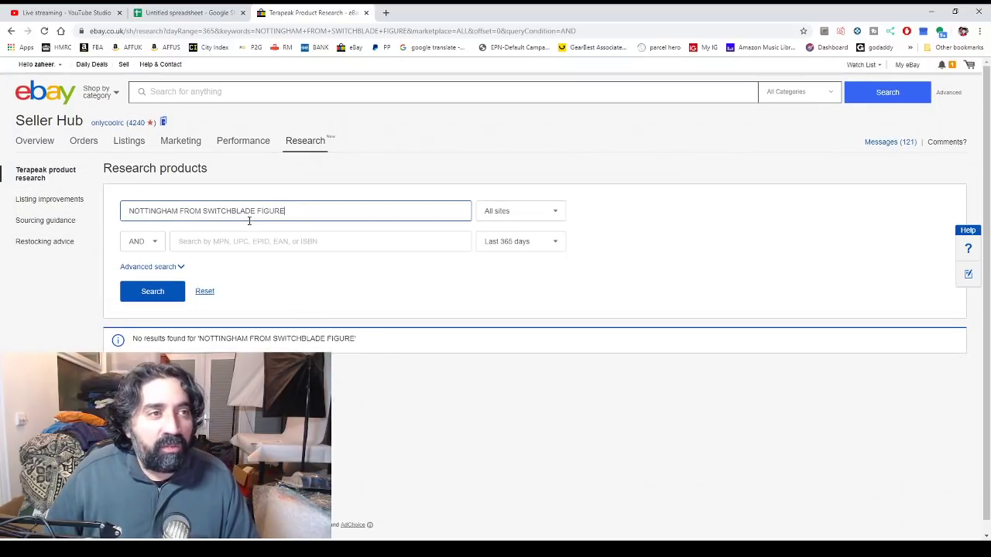
Open the eBay homepage in a new tab and search all categories for "NOTTINGHAM FROM SWITCHBLADE FIGURE"
{"action": "middle_click", "coordinate": [52, 93]}
{"action": "left_click", "coordinate": [434, 12]}
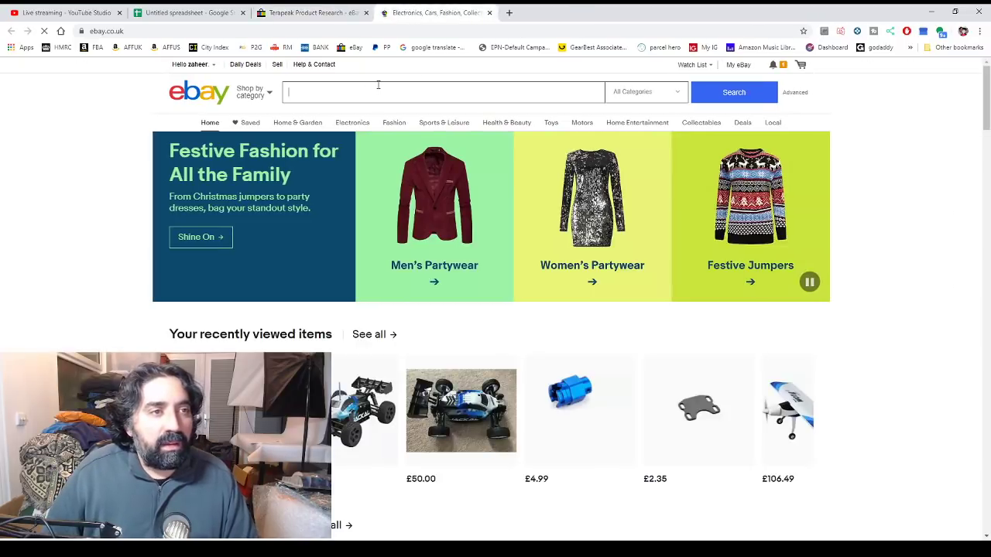
{"action": "left_click", "coordinate": [378, 86]}
{"action": "type", "text": "NOTTINGHAM FRO"}
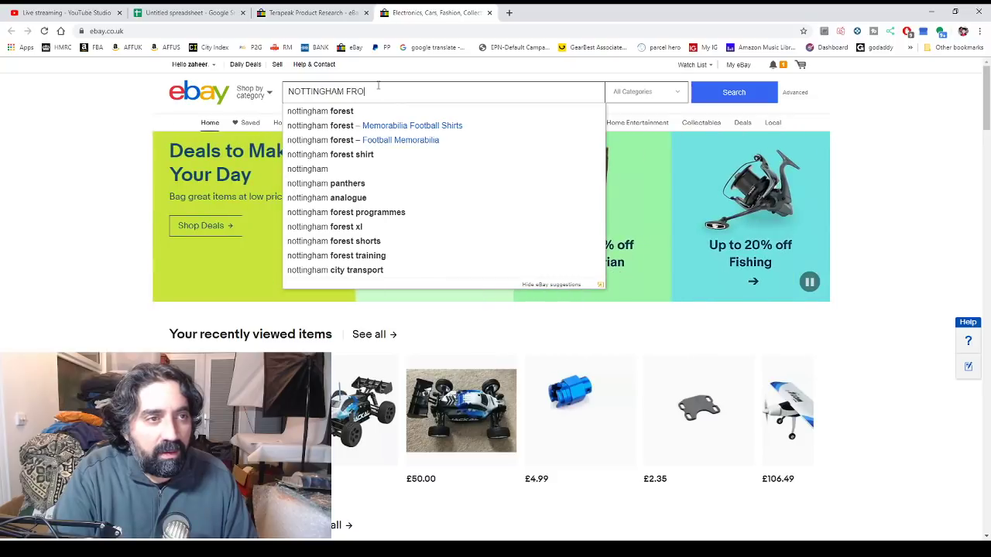
{"action": "type", "text": "M SWITCHBLADE  FIG"}
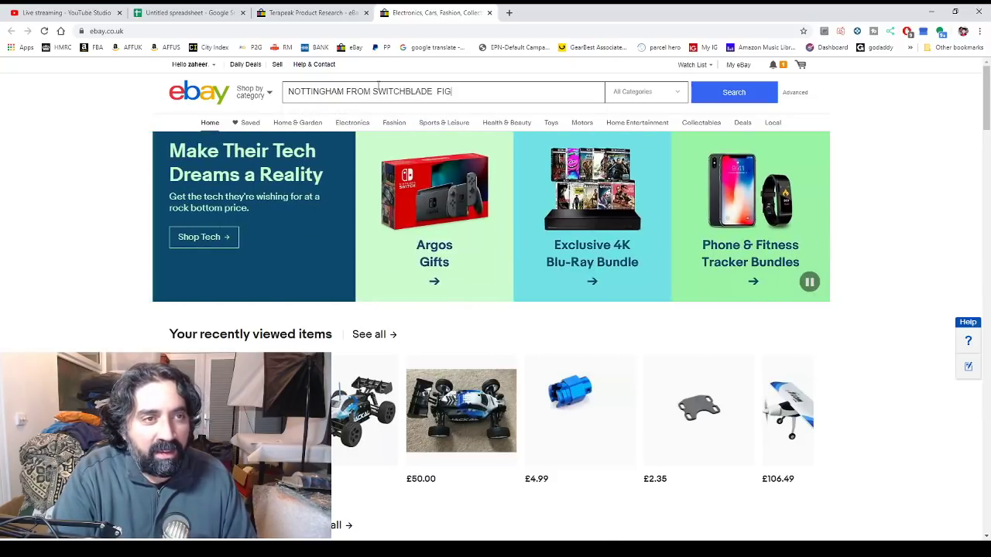
{"action": "type", "text": "URE"}
{"action": "key", "text": "Return"}
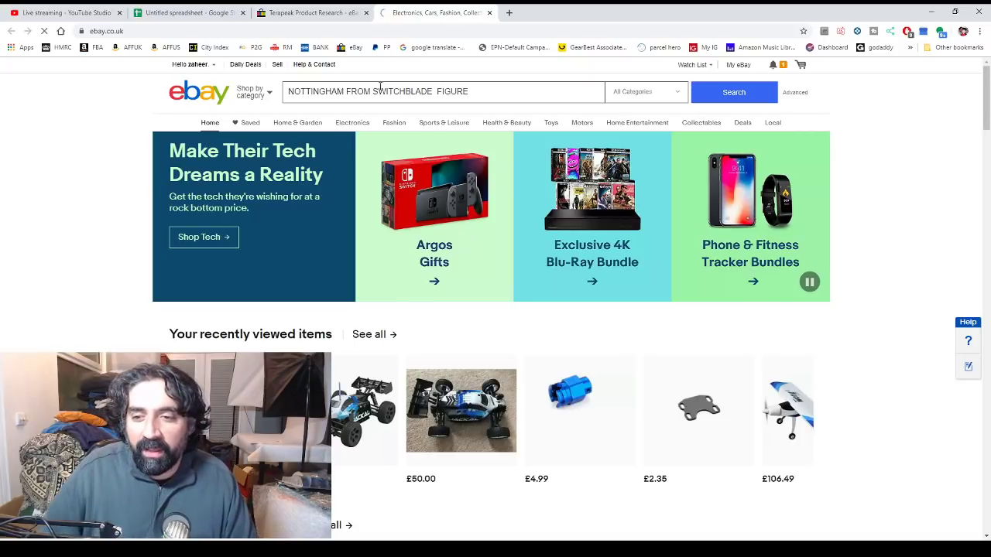
Look through the eBay results for listings of the Nottingham figure and compare their asking prices
{"action": "scroll", "coordinate": [396, 203], "scroll_direction": "down", "scroll_amount": 2}
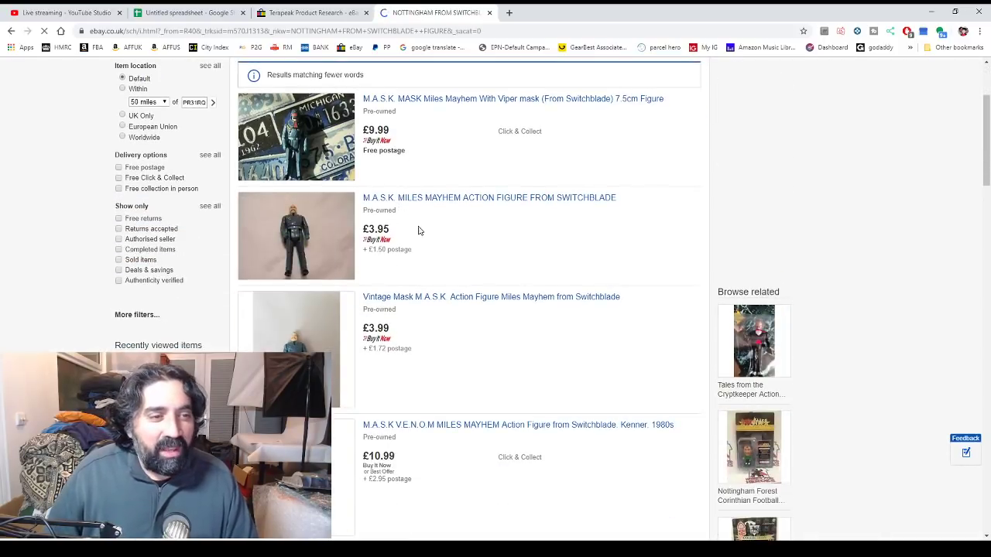
{"action": "scroll", "coordinate": [422, 238], "scroll_direction": "down", "scroll_amount": 1}
{"action": "scroll", "coordinate": [422, 238], "scroll_direction": "up", "scroll_amount": 2}
{"action": "scroll", "coordinate": [422, 239], "scroll_direction": "down", "scroll_amount": 4}
{"action": "scroll", "coordinate": [422, 238], "scroll_direction": "down", "scroll_amount": 1}
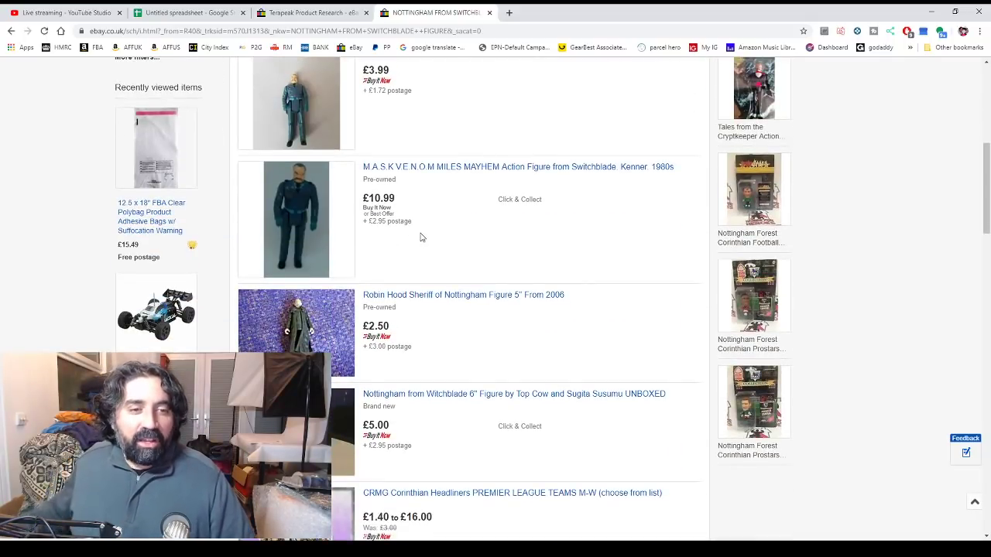
{"action": "scroll", "coordinate": [422, 248], "scroll_direction": "down", "scroll_amount": 3}
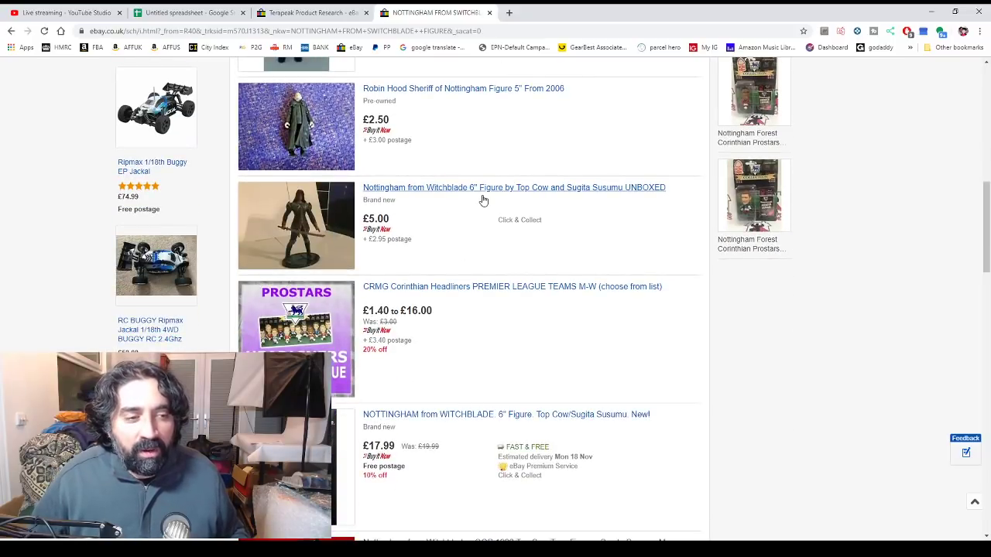
Check the remaining asking prices for the Witchblade Nottingham figure and restrict the results to sold items
{"action": "scroll", "coordinate": [480, 199], "scroll_direction": "down", "scroll_amount": 2}
{"action": "scroll", "coordinate": [454, 313], "scroll_direction": "down", "scroll_amount": 1}
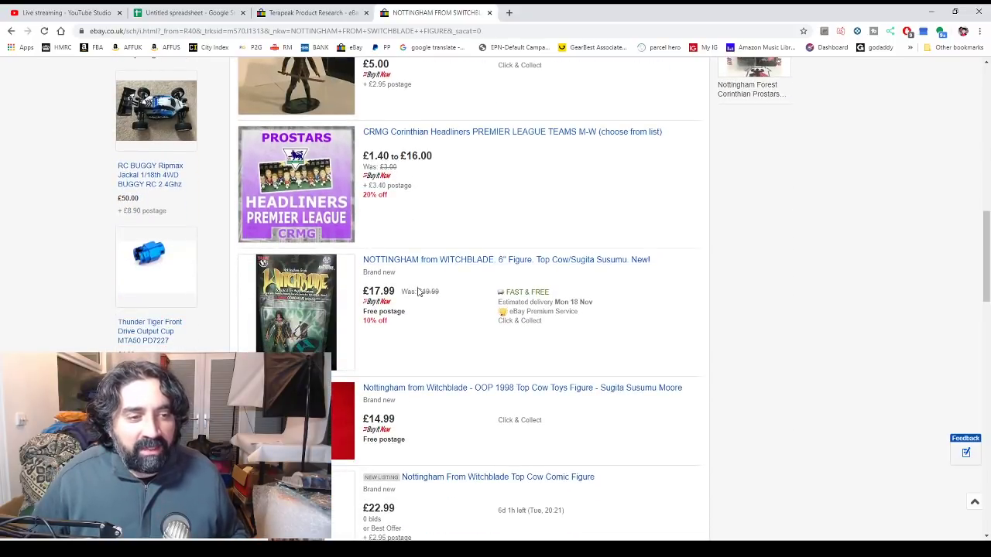
{"action": "scroll", "coordinate": [432, 295], "scroll_direction": "down", "scroll_amount": 2}
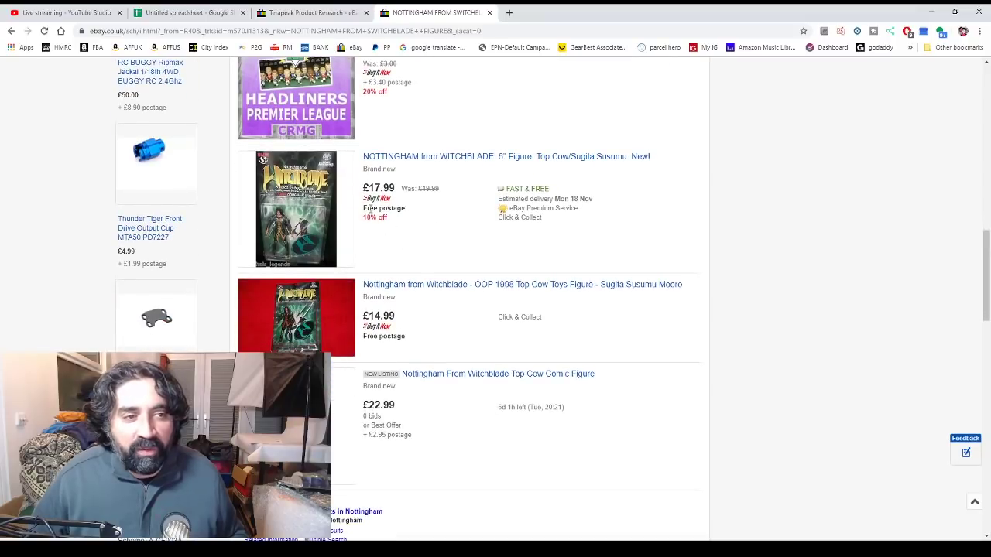
{"action": "scroll", "coordinate": [442, 299], "scroll_direction": "down", "scroll_amount": 2}
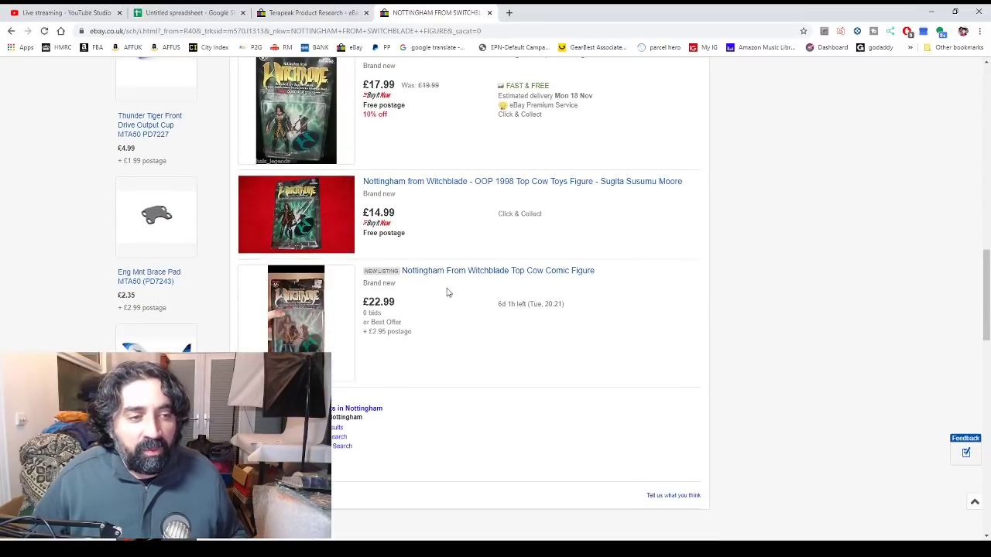
{"action": "scroll", "coordinate": [411, 316], "scroll_direction": "up", "scroll_amount": 6}
{"action": "scroll", "coordinate": [283, 282], "scroll_direction": "up", "scroll_amount": 10}
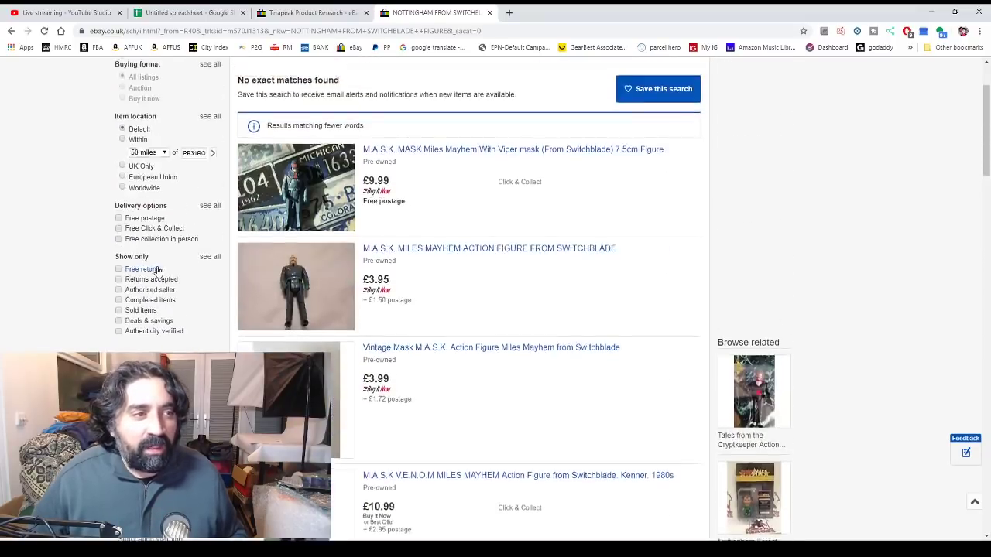
{"action": "left_click", "coordinate": [118, 311]}
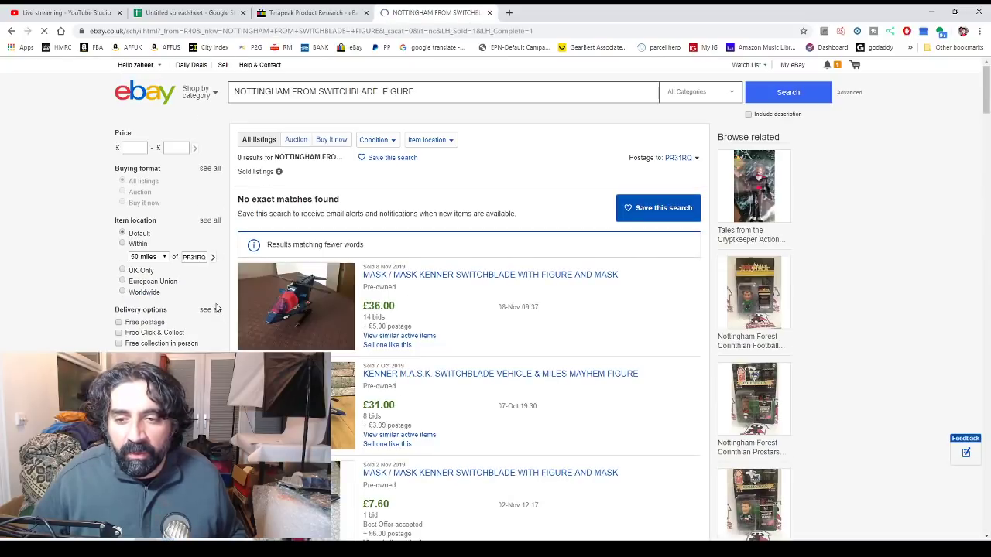
Look through the sold listings and rerun the search as "NOTTINGHAM FROM WITCHBLADE FIGURE"
{"action": "scroll", "coordinate": [256, 317], "scroll_direction": "down", "scroll_amount": 5}
{"action": "scroll", "coordinate": [294, 323], "scroll_direction": "down", "scroll_amount": 6}
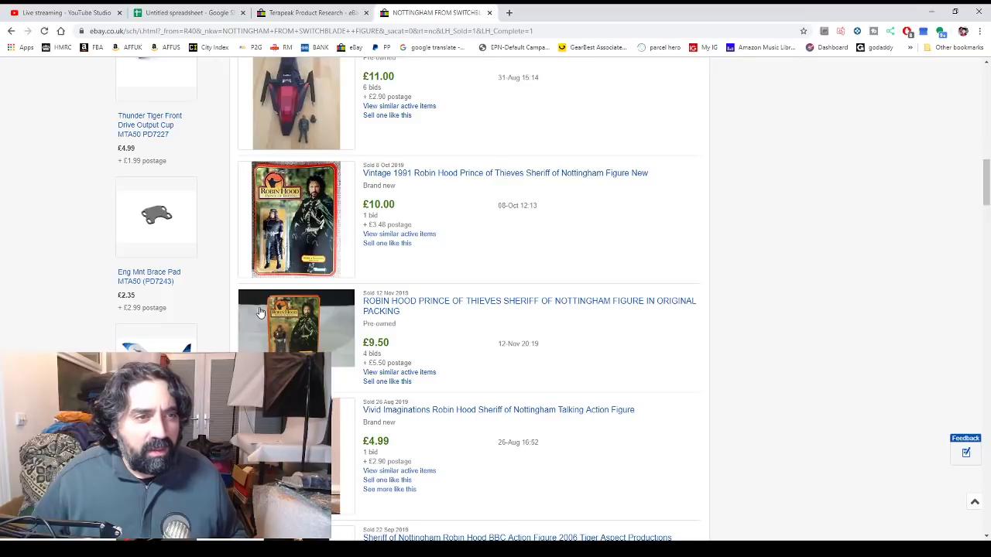
{"action": "scroll", "coordinate": [260, 312], "scroll_direction": "down", "scroll_amount": 11}
{"action": "scroll", "coordinate": [261, 312], "scroll_direction": "down", "scroll_amount": 9}
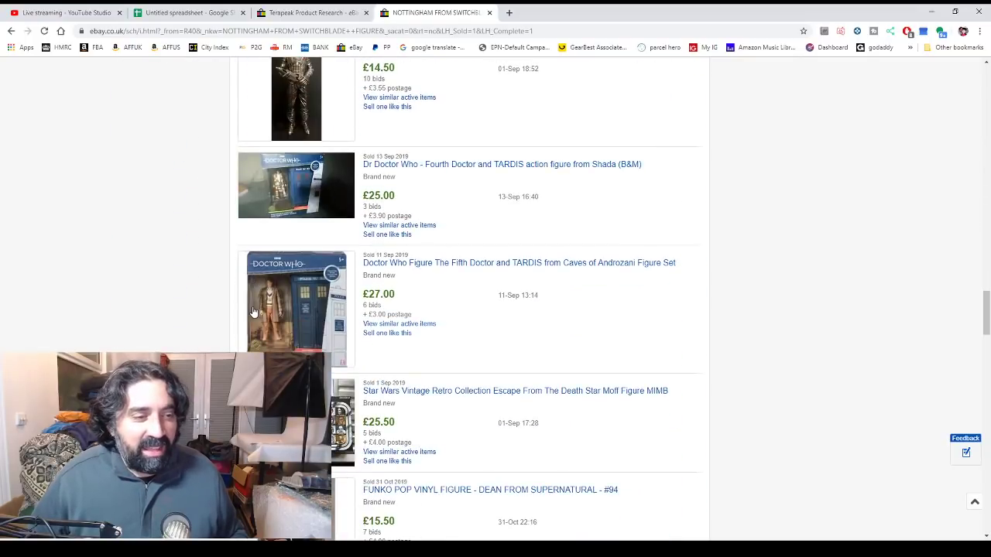
{"action": "scroll", "coordinate": [252, 312], "scroll_direction": "up", "scroll_amount": 7}
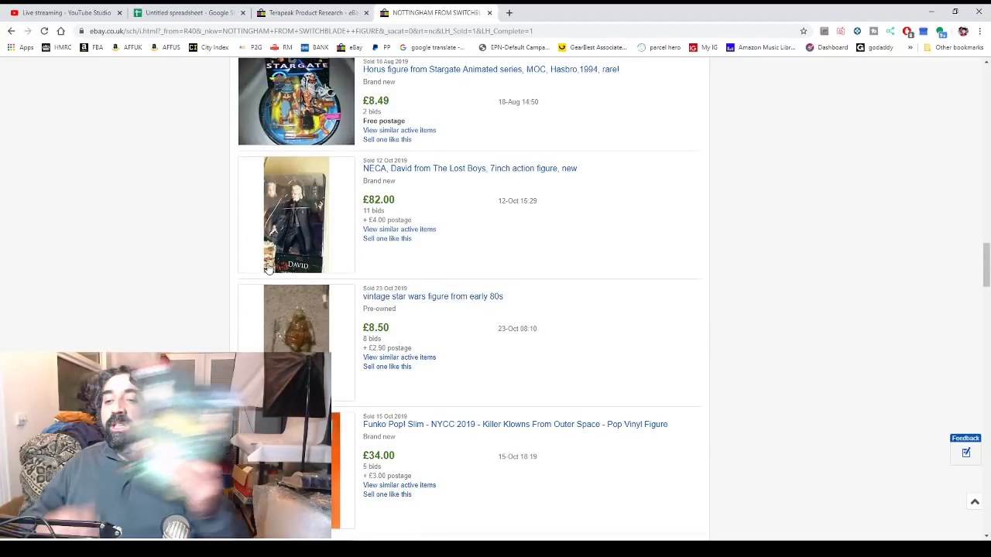
{"action": "scroll", "coordinate": [263, 267], "scroll_direction": "up", "scroll_amount": 20}
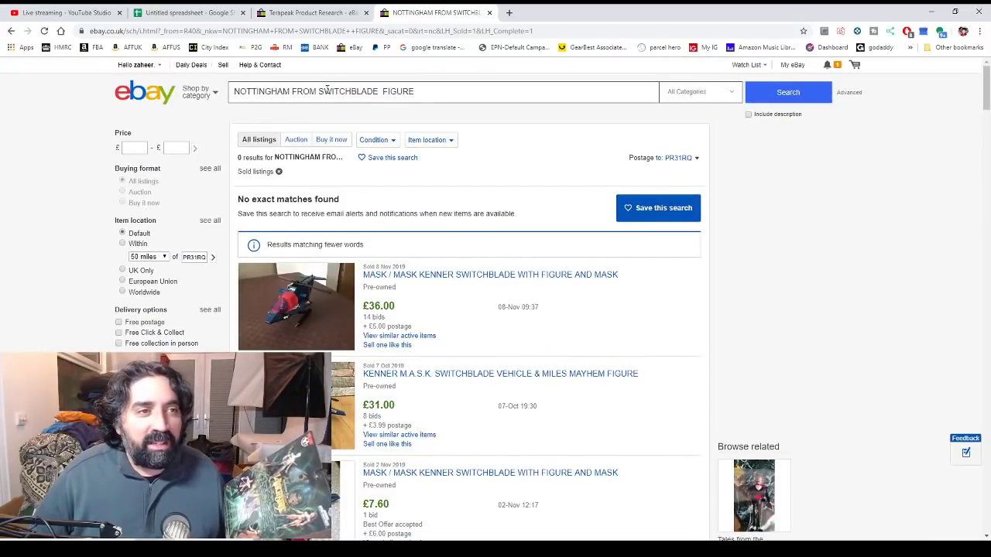
{"action": "left_click", "coordinate": [324, 91]}
{"action": "key", "text": "BackSpace"}
{"action": "key", "text": "Return"}
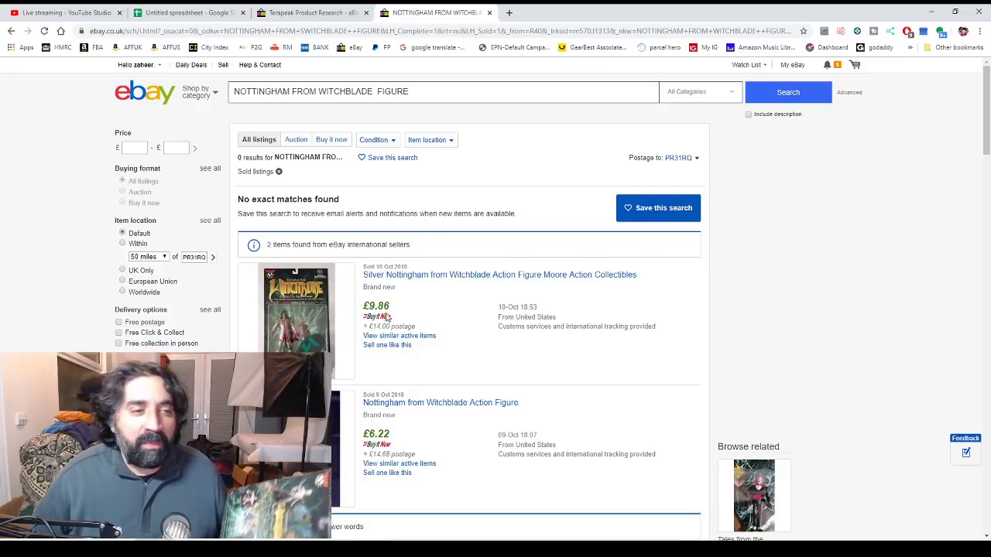
Switch to the Google Sheets spreadsheet and enter "WITCHBLADE NOTTINGHAM" in cell G2
{"action": "left_click", "coordinate": [200, 14]}
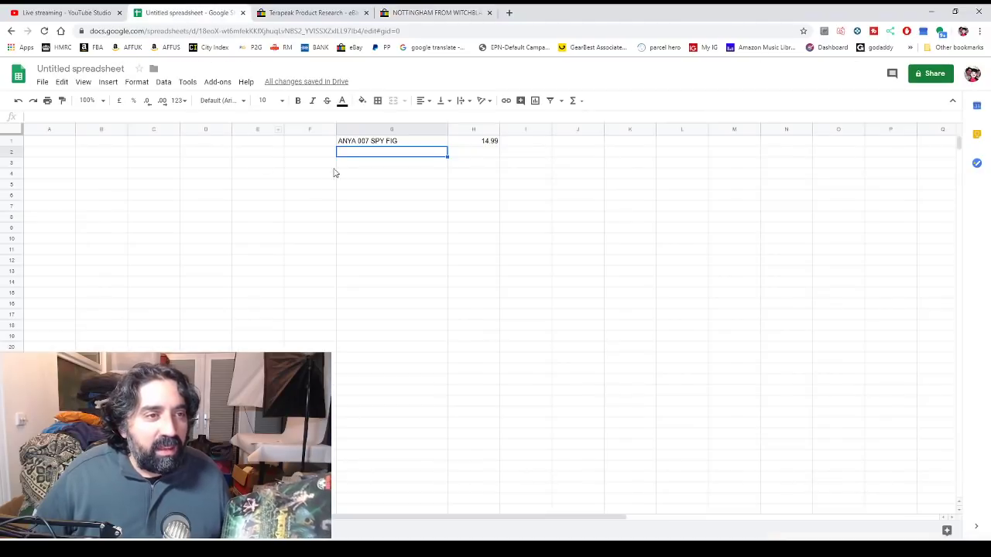
{"action": "double_click", "coordinate": [345, 152]}
{"action": "type", "text": "WITCHBLADE NOTI"}
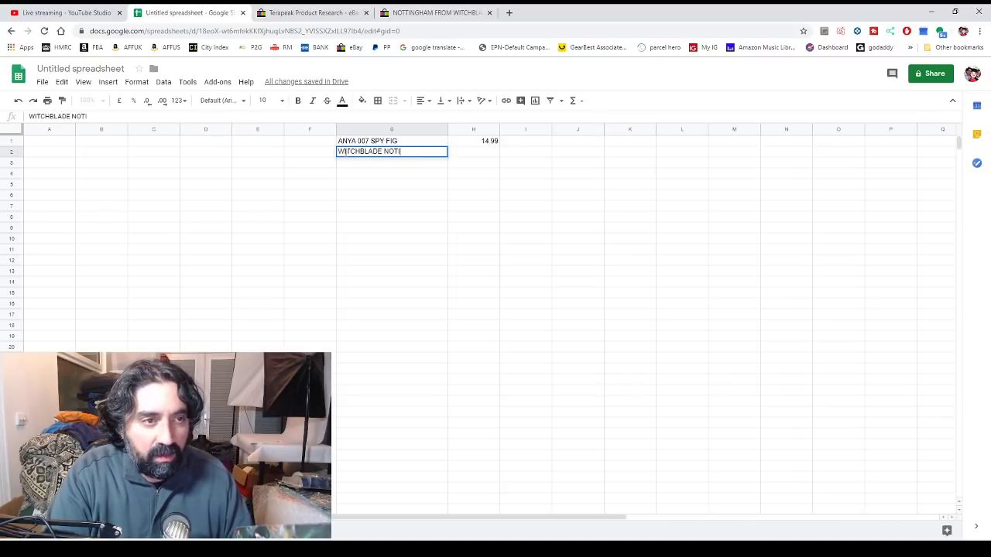
{"action": "type", "text": "N"}
{"action": "key", "text": "BackSpace"}
{"action": "type", "text": "NGHAM"}
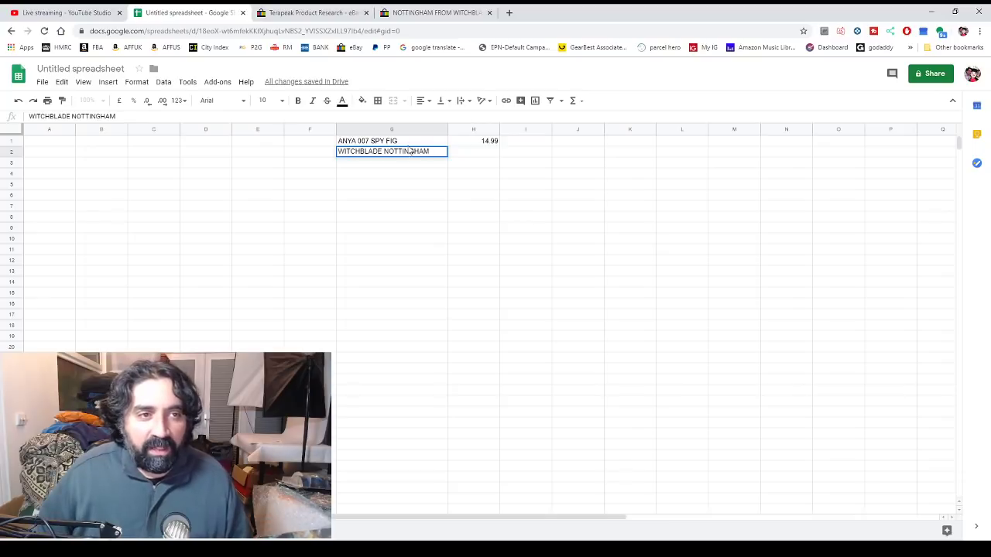
Record 10 as the Nottingham figure's selling price in cell H2
{"action": "left_click", "coordinate": [479, 153]}
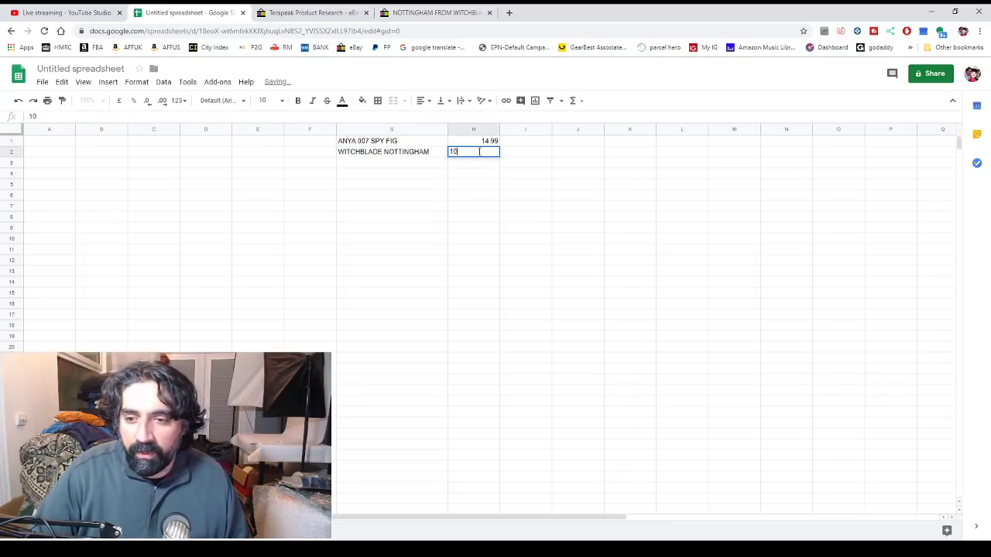
{"action": "type", "text": "10"}
{"action": "key", "text": "Return"}
{"action": "key", "text": "Left"}
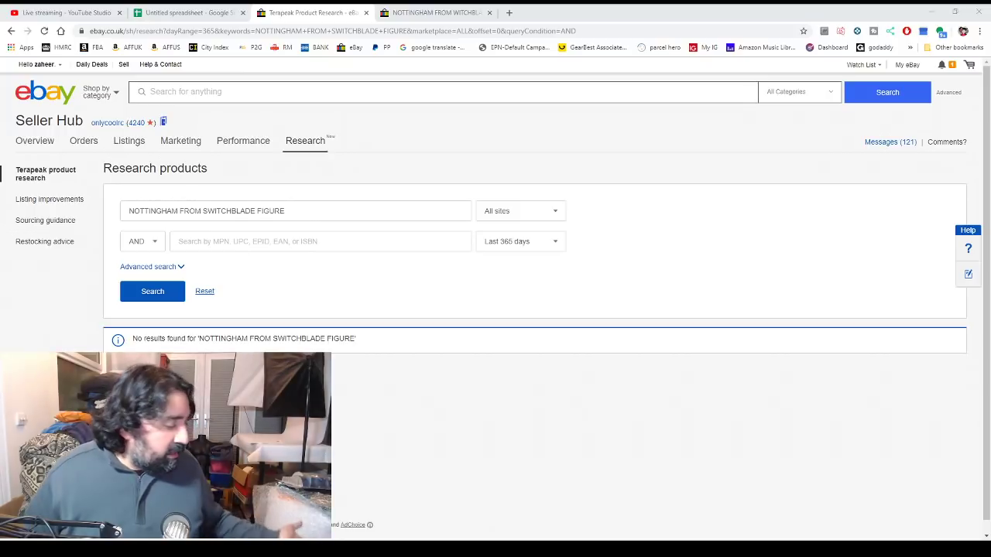
Switch to Terapeak product research and search for "The wizard twisted land of oz figure" across all sites over the last 365 days
{"action": "left_click_drag", "start_coordinate": [348, 210], "coordinate": [128, 211]}
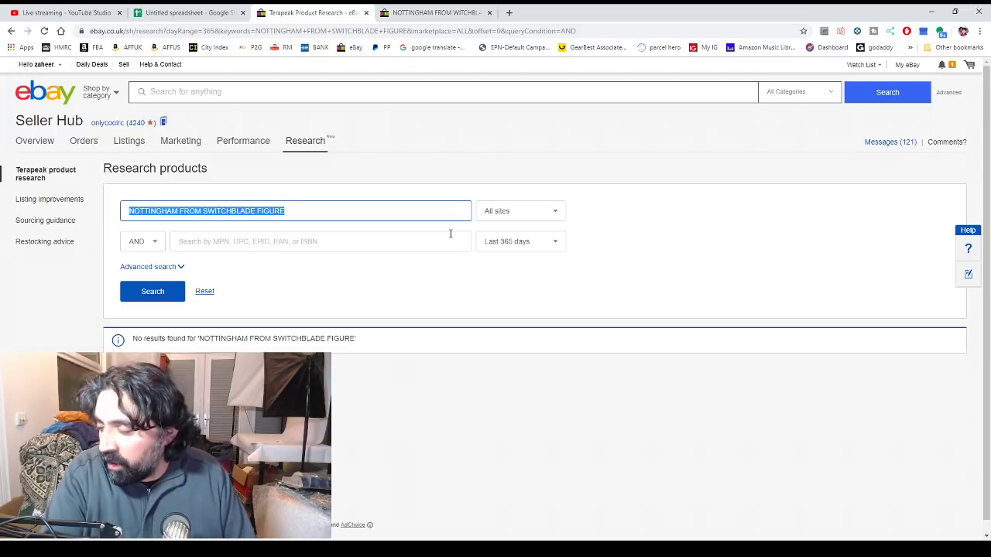
{"action": "key", "text": "BackSpace"}
{"action": "type", "text": "th"}
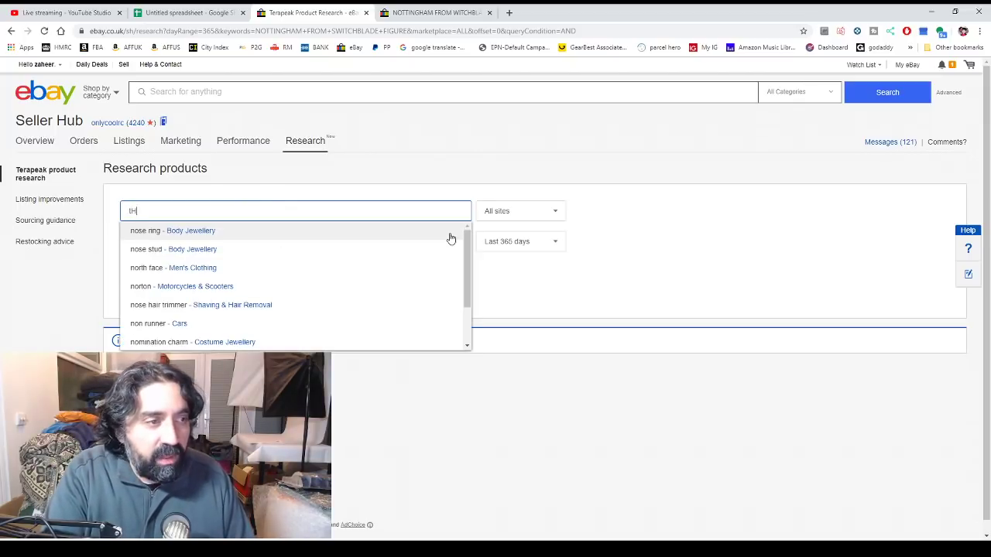
{"action": "key", "text": "BackSpace"}
{"action": "key", "text": "BackSpace"}
{"action": "type", "text": "The"}
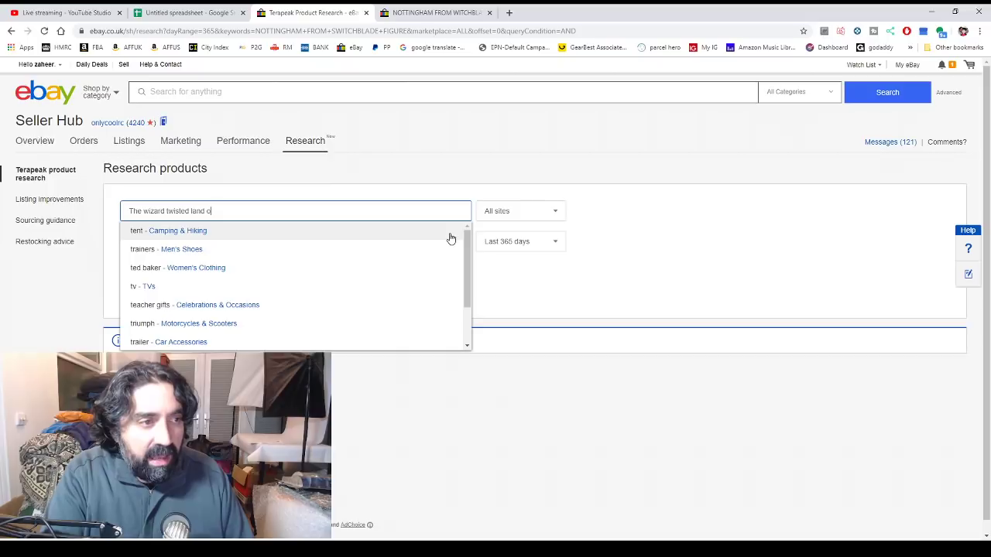
{"action": "type", "text": "wizard twisted land of oz"}
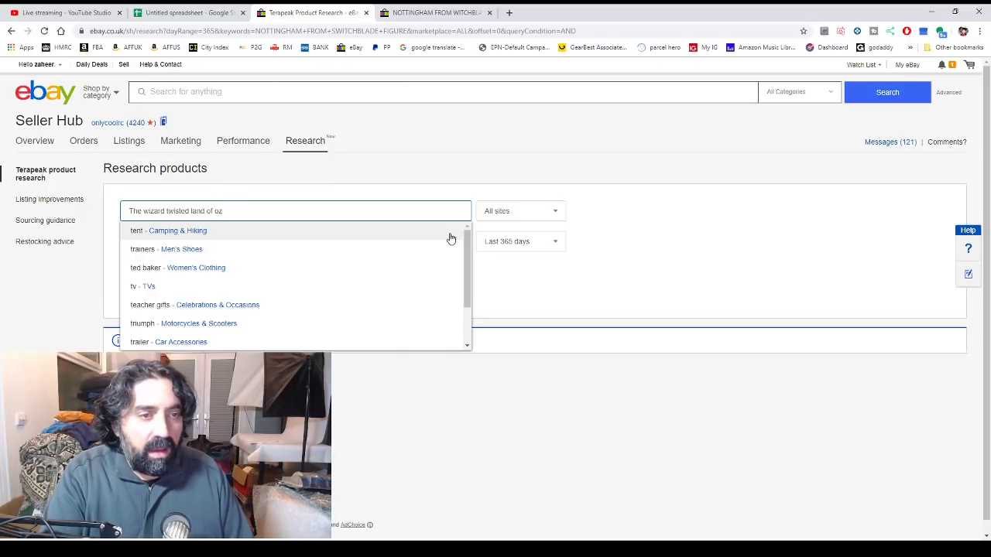
{"action": "type", "text": " figure"}
{"action": "left_click", "coordinate": [747, 218]}
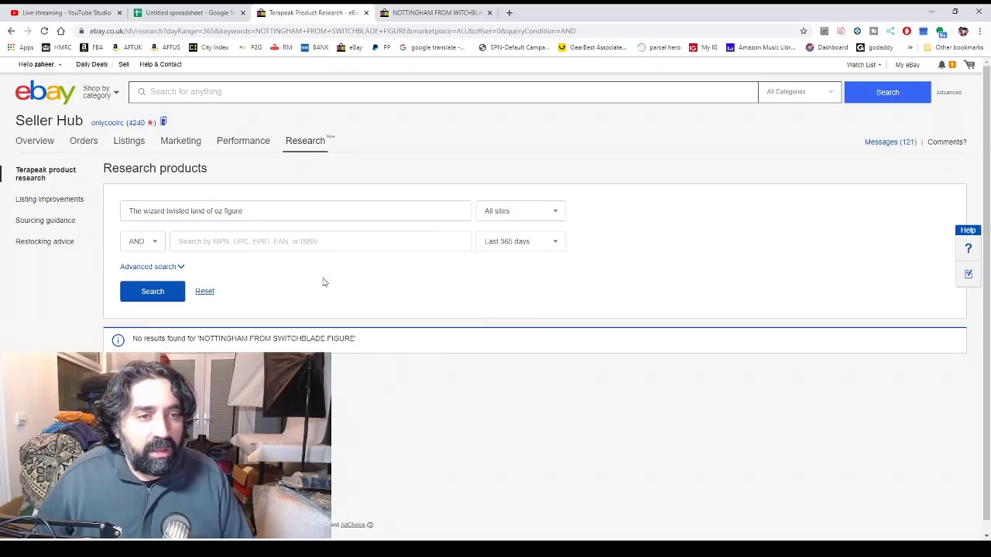
{"action": "left_click", "coordinate": [153, 291]}
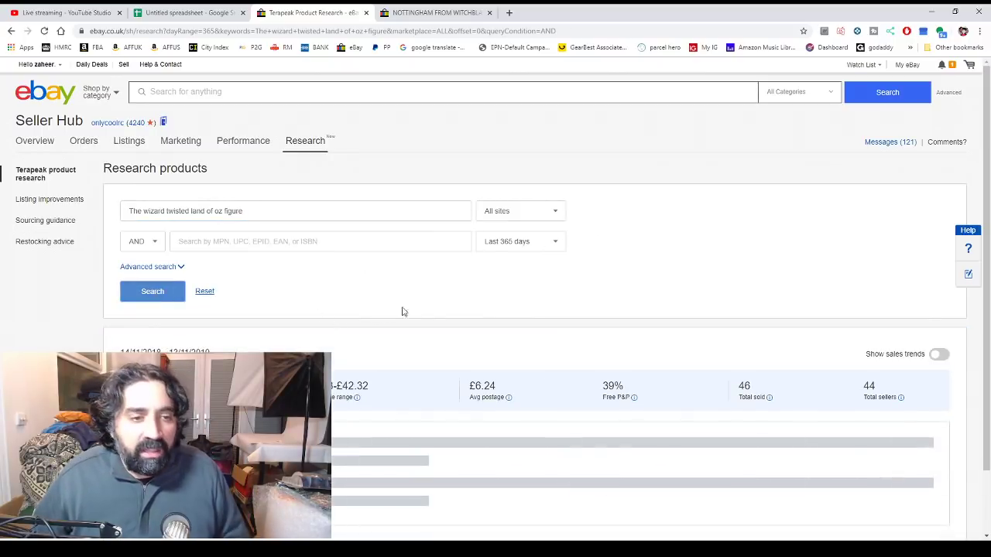
Examine the Terapeak sales of the Twisted Land of Oz Wizard figure, comparing sold prices, postage and sale formats
{"action": "scroll", "coordinate": [422, 308], "scroll_direction": "down", "scroll_amount": 3}
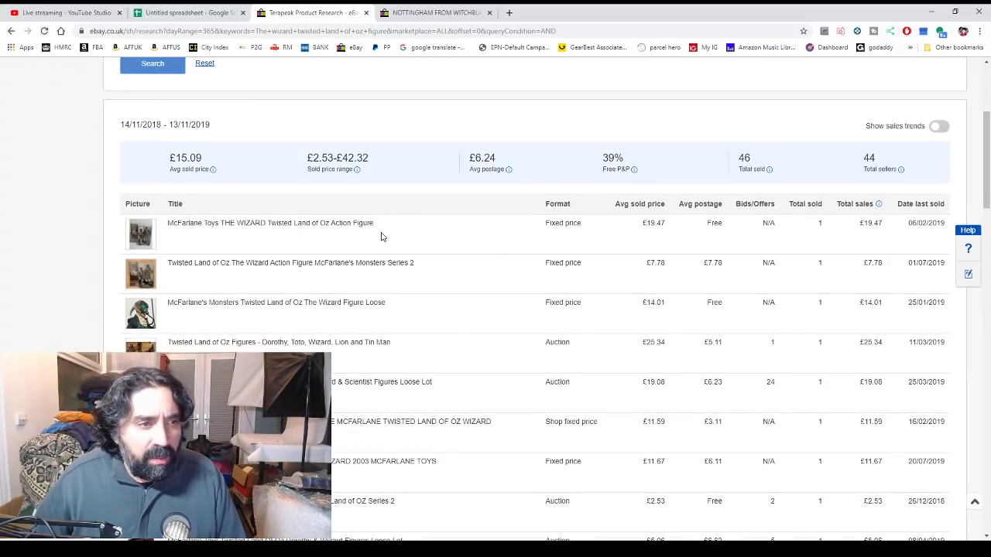
{"action": "scroll", "coordinate": [381, 236], "scroll_direction": "down", "scroll_amount": 1}
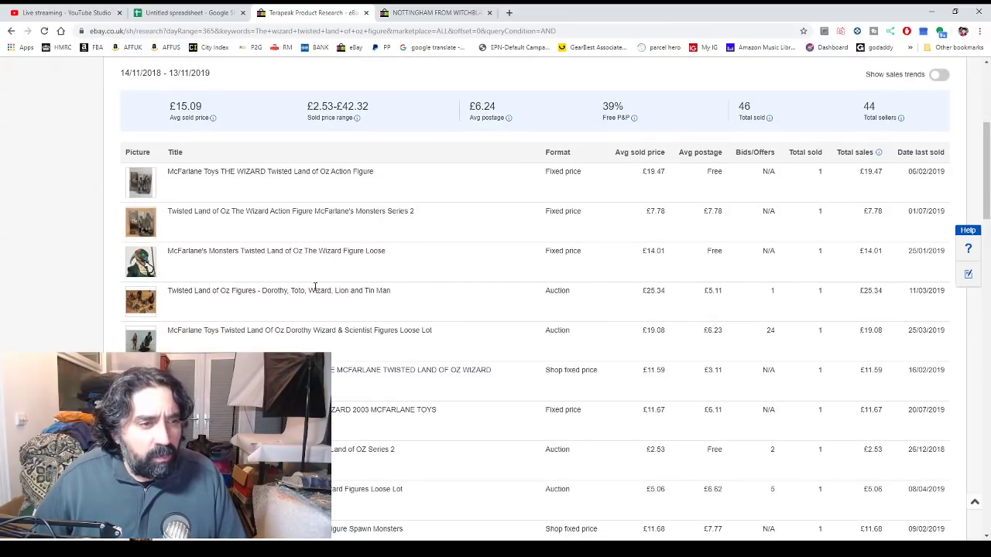
{"action": "scroll", "coordinate": [317, 302], "scroll_direction": "down", "scroll_amount": 1}
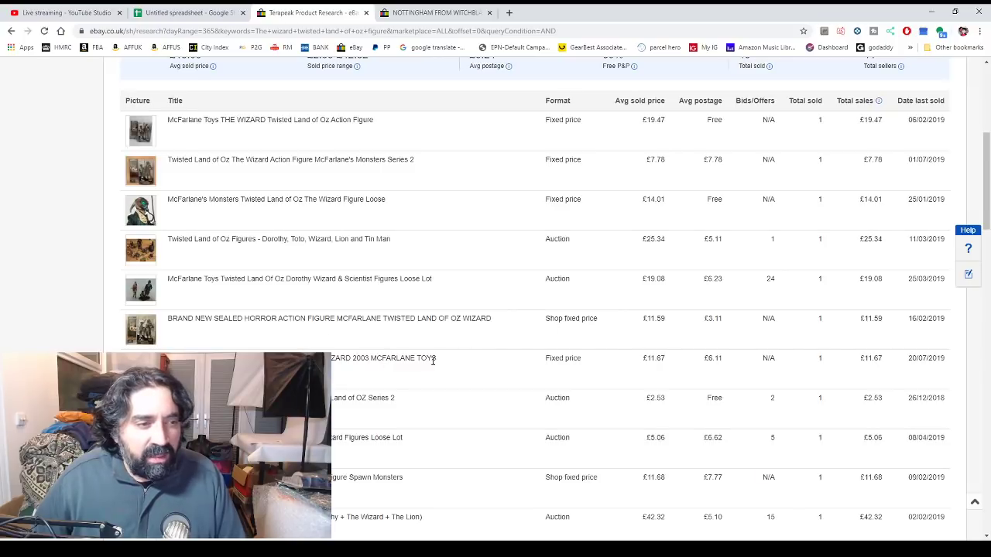
{"action": "scroll", "coordinate": [424, 355], "scroll_direction": "down", "scroll_amount": 1}
{"action": "scroll", "coordinate": [413, 354], "scroll_direction": "down", "scroll_amount": 1}
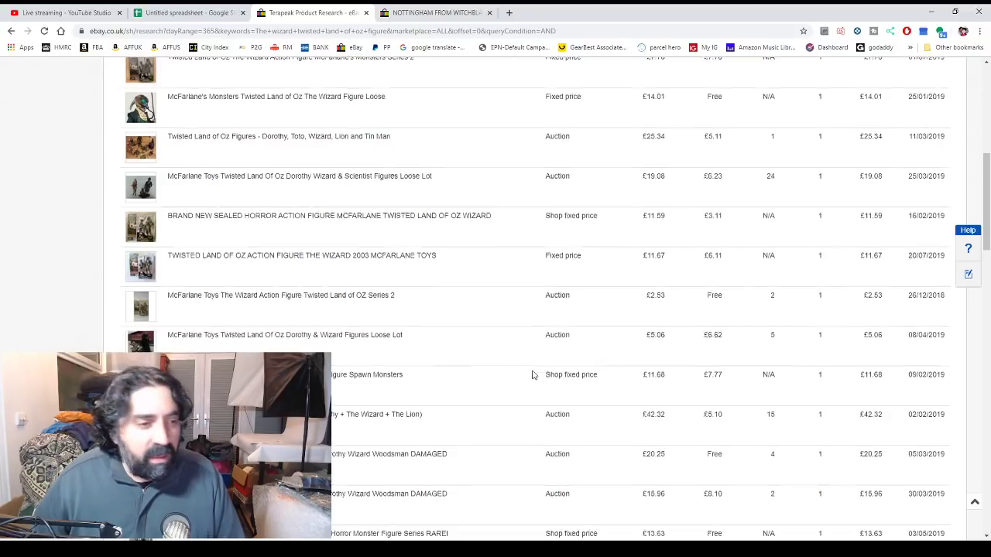
{"action": "scroll", "coordinate": [531, 373], "scroll_direction": "up", "scroll_amount": 5}
{"action": "scroll", "coordinate": [531, 376], "scroll_direction": "down", "scroll_amount": 8}
{"action": "scroll", "coordinate": [530, 379], "scroll_direction": "up", "scroll_amount": 1}
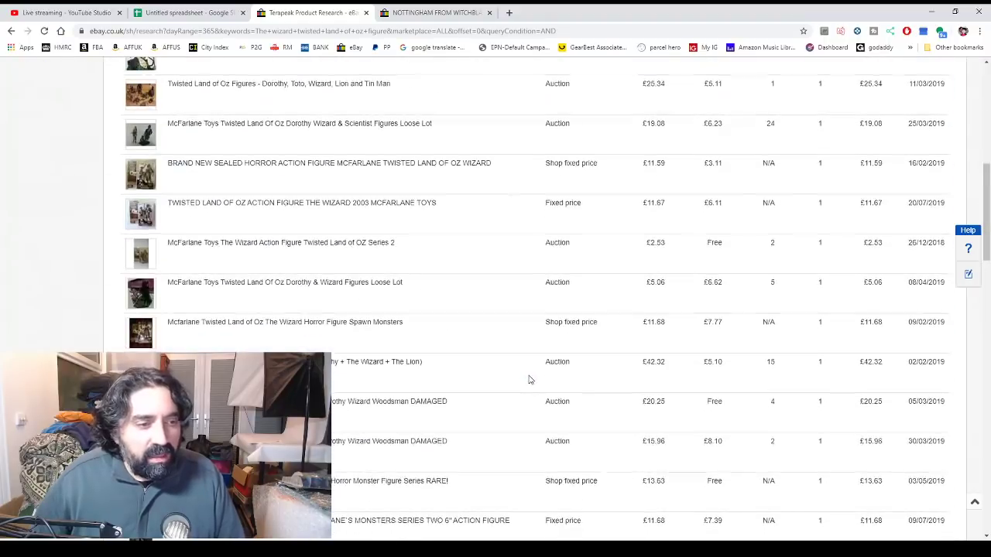
{"action": "scroll", "coordinate": [528, 379], "scroll_direction": "down", "scroll_amount": 1}
{"action": "scroll", "coordinate": [512, 378], "scroll_direction": "down", "scroll_amount": 3}
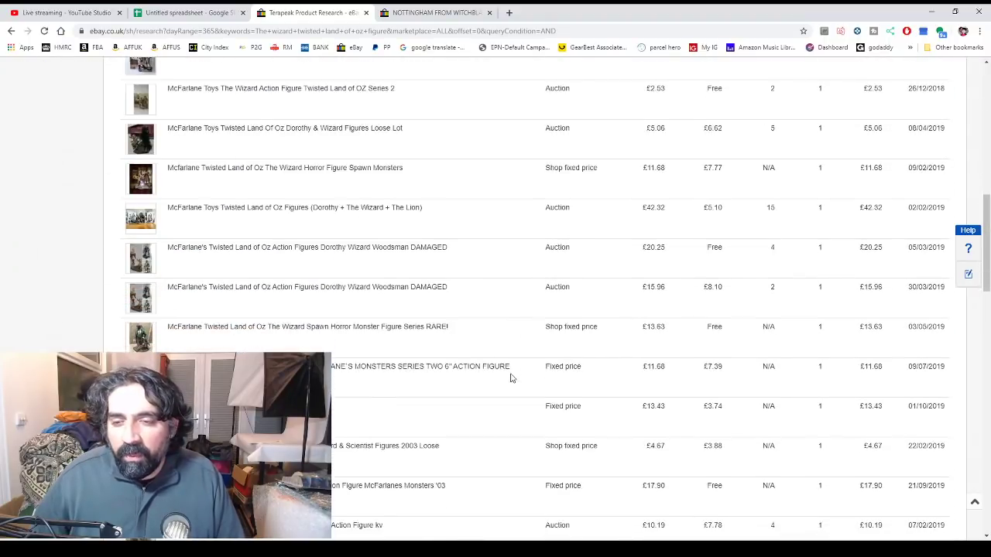
{"action": "scroll", "coordinate": [463, 376], "scroll_direction": "up", "scroll_amount": 12}
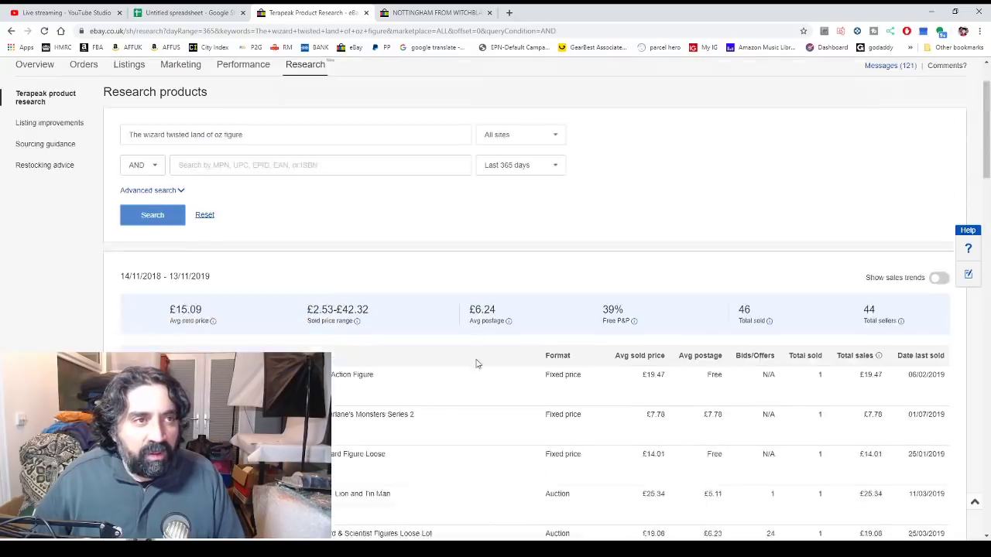
Copy the Terapeak keywords and search eBay's sold listings for "The wizard twisted land of oz figure"
{"action": "left_click", "coordinate": [230, 211]}
{"action": "triple_click", "coordinate": [230, 211]}
{"action": "key", "text": "ctrl+c"}
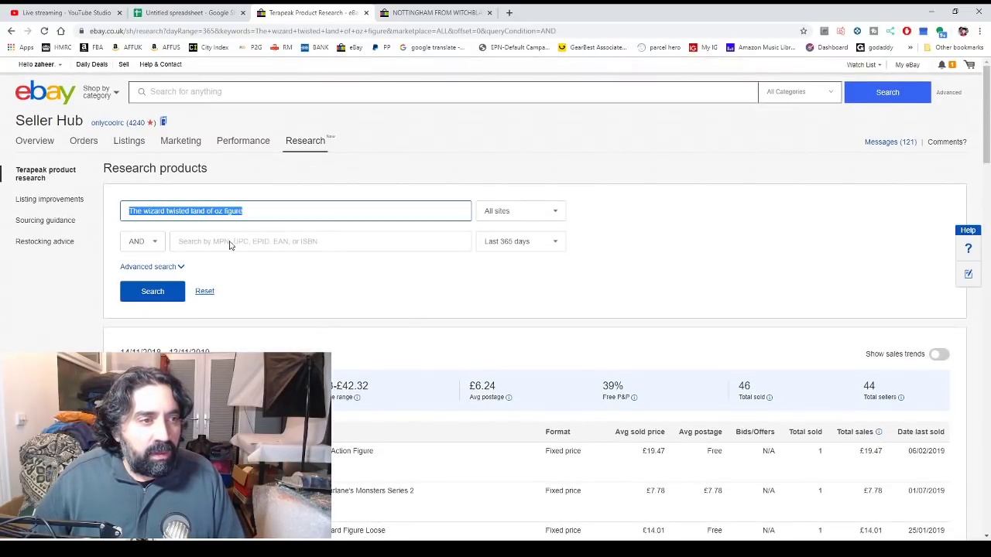
{"action": "left_click", "coordinate": [311, 278]}
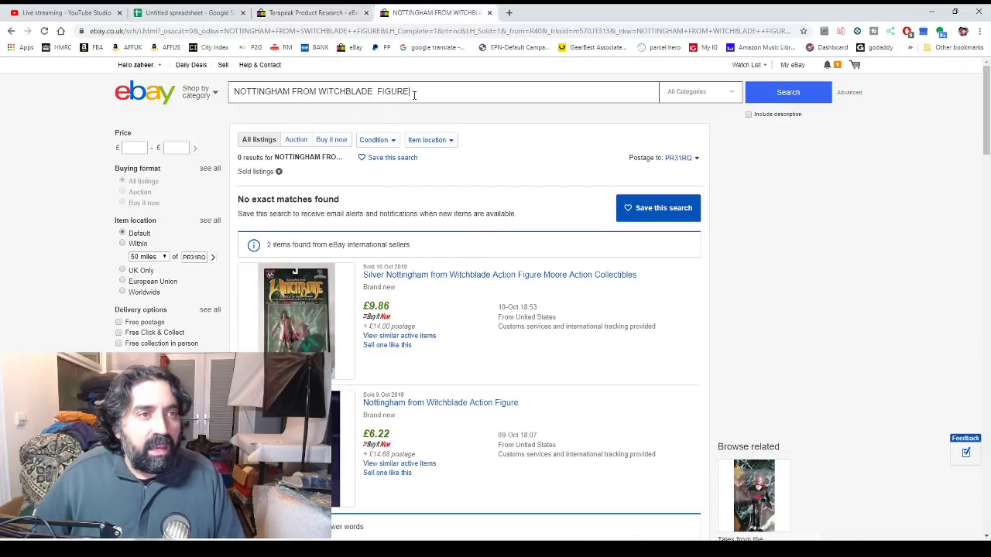
{"action": "left_click", "coordinate": [277, 92]}
{"action": "key", "text": "ctrl+v"}
{"action": "left_click", "coordinate": [784, 96]}
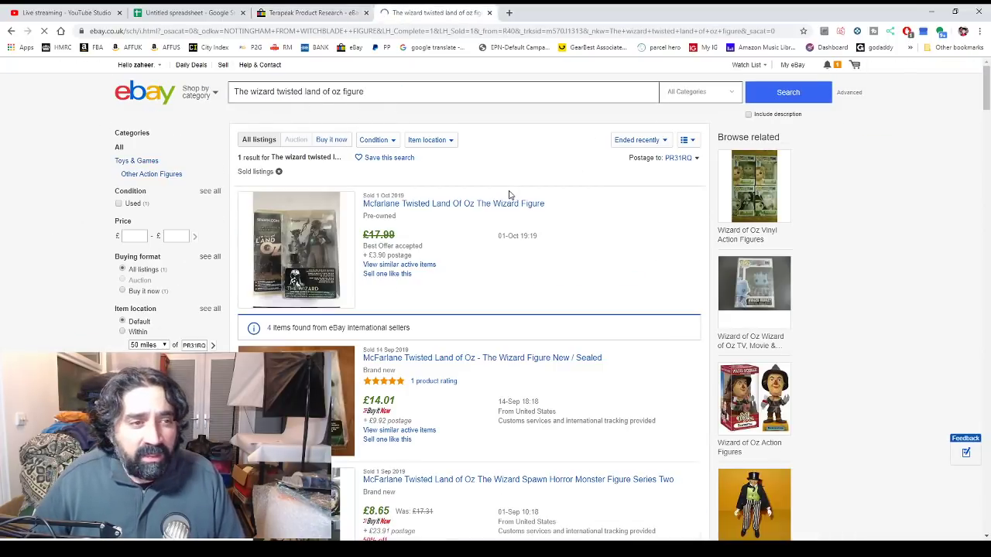
Review the Wizard figure's sold prices, clear the sold-listings filter and compare them with the current asking prices
{"action": "scroll", "coordinate": [349, 232], "scroll_direction": "down", "scroll_amount": 2}
{"action": "scroll", "coordinate": [348, 216], "scroll_direction": "up", "scroll_amount": 1}
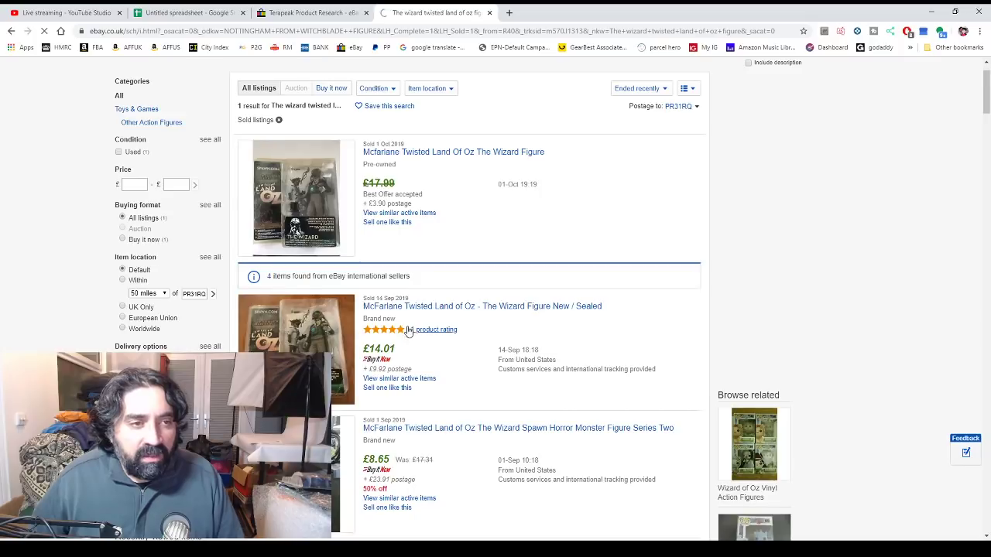
{"action": "scroll", "coordinate": [469, 348], "scroll_direction": "down", "scroll_amount": 5}
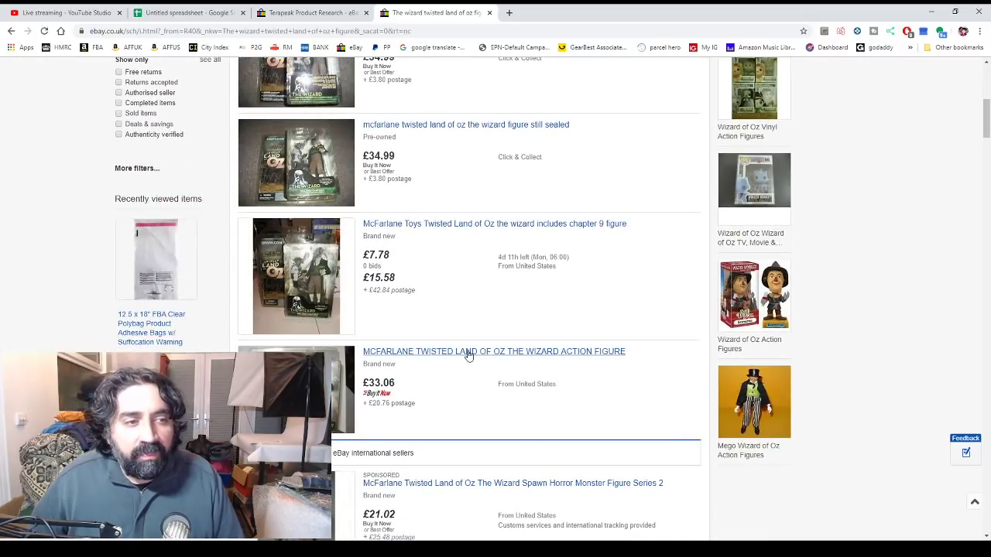
{"action": "scroll", "coordinate": [469, 354], "scroll_direction": "down", "scroll_amount": 2}
{"action": "scroll", "coordinate": [466, 354], "scroll_direction": "up", "scroll_amount": 7}
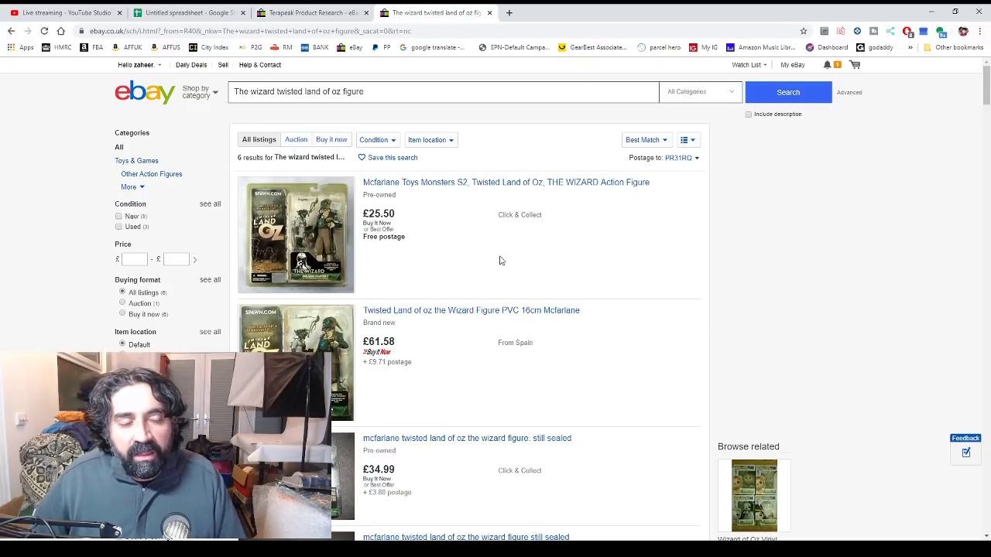
{"action": "scroll", "coordinate": [451, 312], "scroll_direction": "down", "scroll_amount": 3}
{"action": "scroll", "coordinate": [449, 307], "scroll_direction": "up", "scroll_amount": 3}
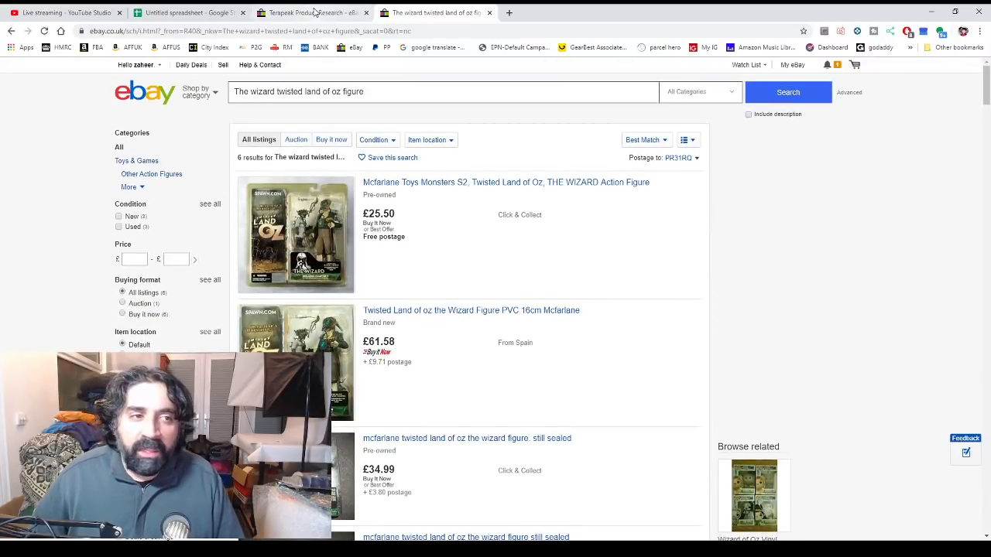
Switch to the spreadsheet and record "the wizard land of oz" in row 3 with a price of 15
{"action": "left_click", "coordinate": [189, 13]}
{"action": "double_click", "coordinate": [385, 164]}
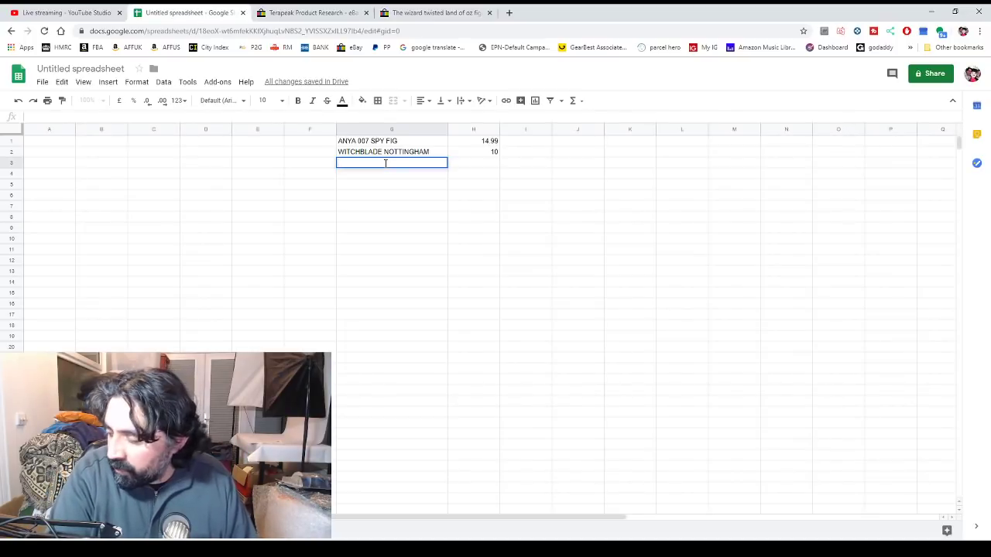
{"action": "type", "text": "the wi"}
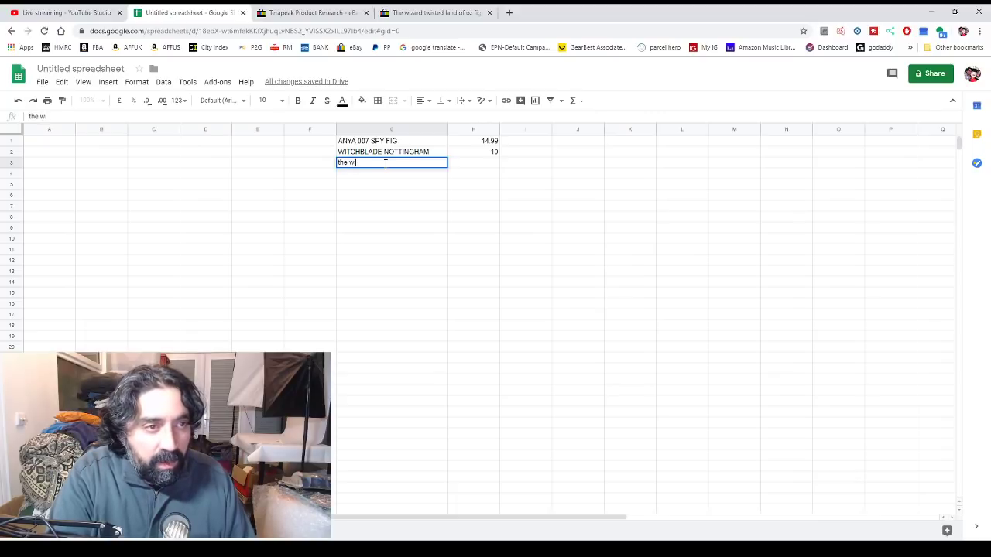
{"action": "type", "text": "zaes"}
{"action": "key", "text": "BackSpace"}
{"action": "key", "text": "BackSpace"}
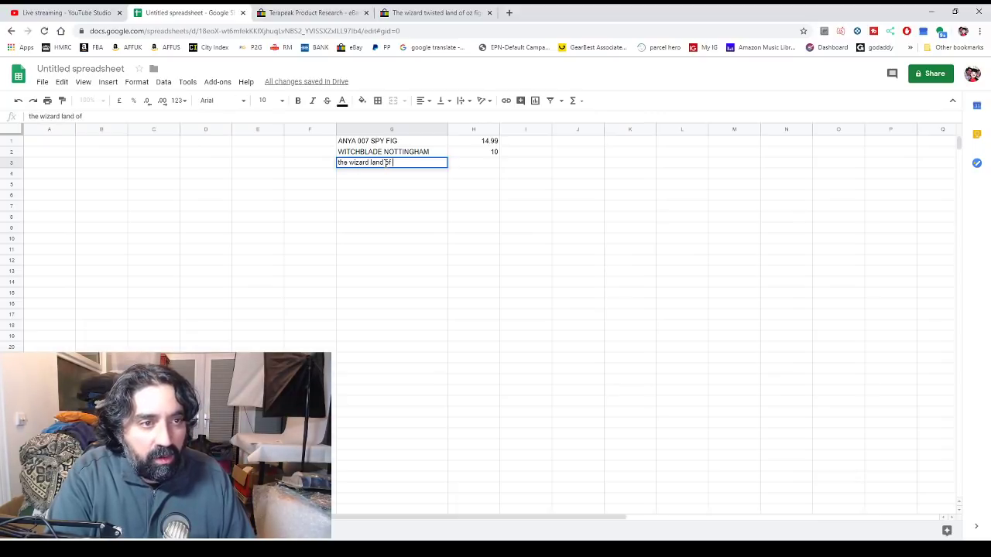
{"action": "double_click", "coordinate": [476, 163]}
{"action": "type", "text": "15"}
{"action": "key", "text": "Return"}
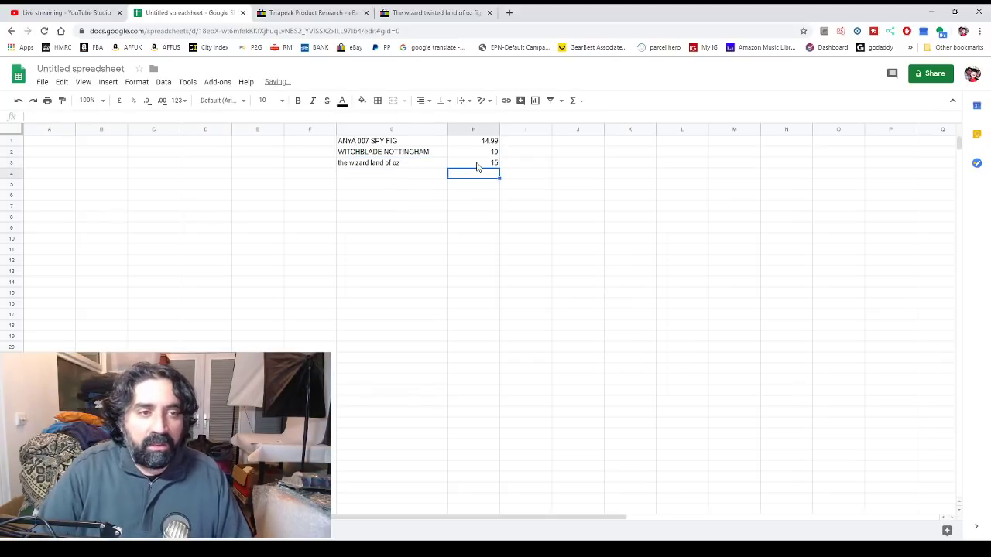
{"action": "double_click", "coordinate": [398, 173]}
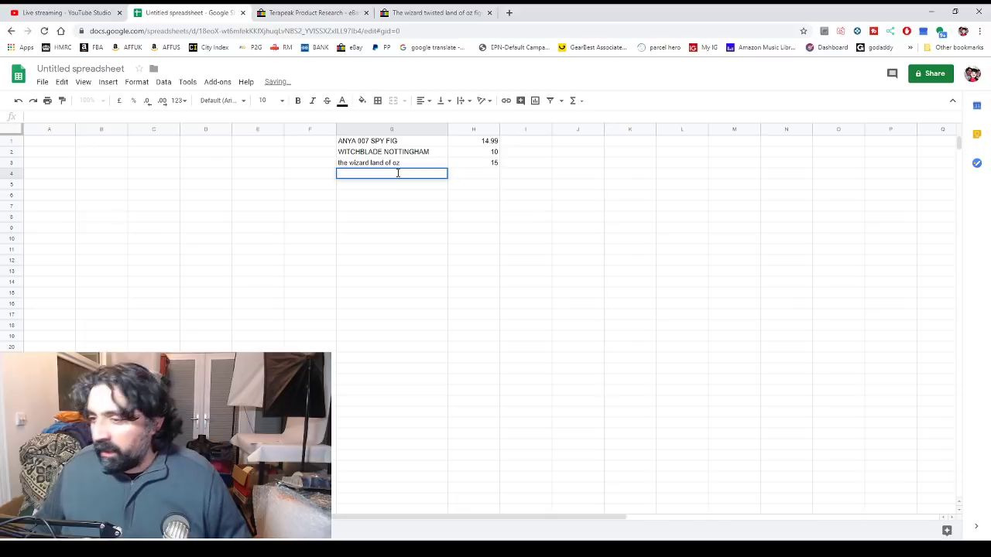
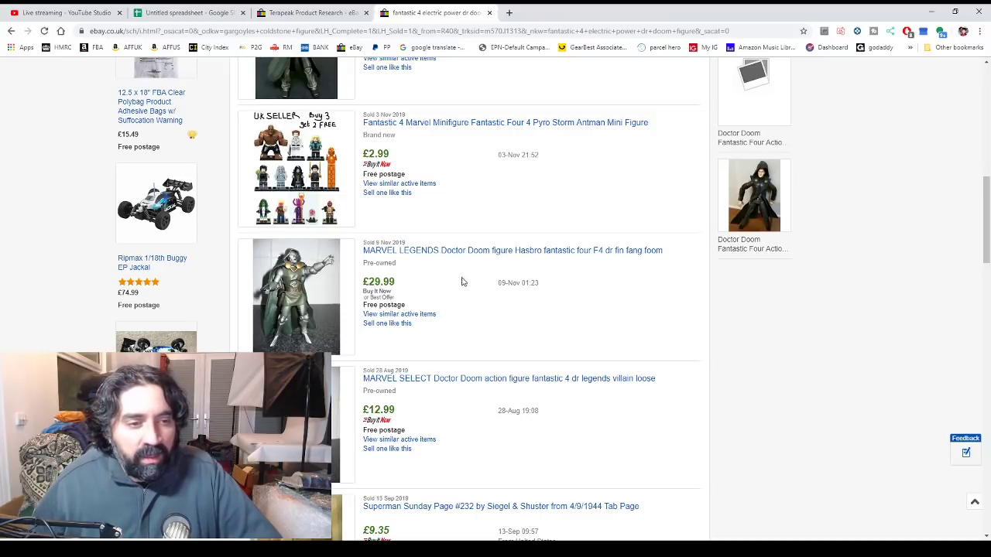
Examine the eBay sold prices for Fantastic 4 Dr Doom figures, including the results matching fewer words
{"action": "scroll", "coordinate": [433, 283], "scroll_direction": "down", "scroll_amount": 3}
{"action": "scroll", "coordinate": [415, 281], "scroll_direction": "down", "scroll_amount": 2}
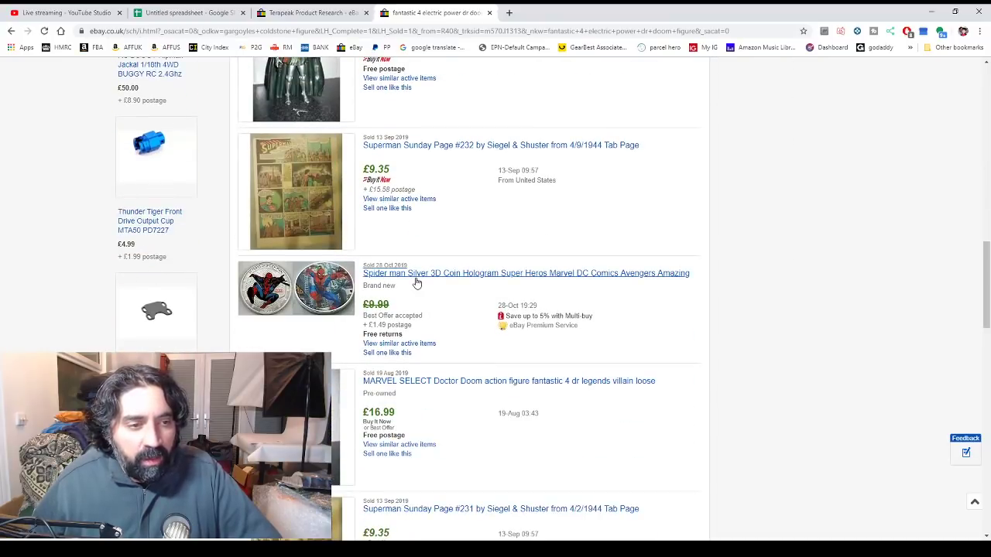
{"action": "scroll", "coordinate": [387, 267], "scroll_direction": "up", "scroll_amount": 3}
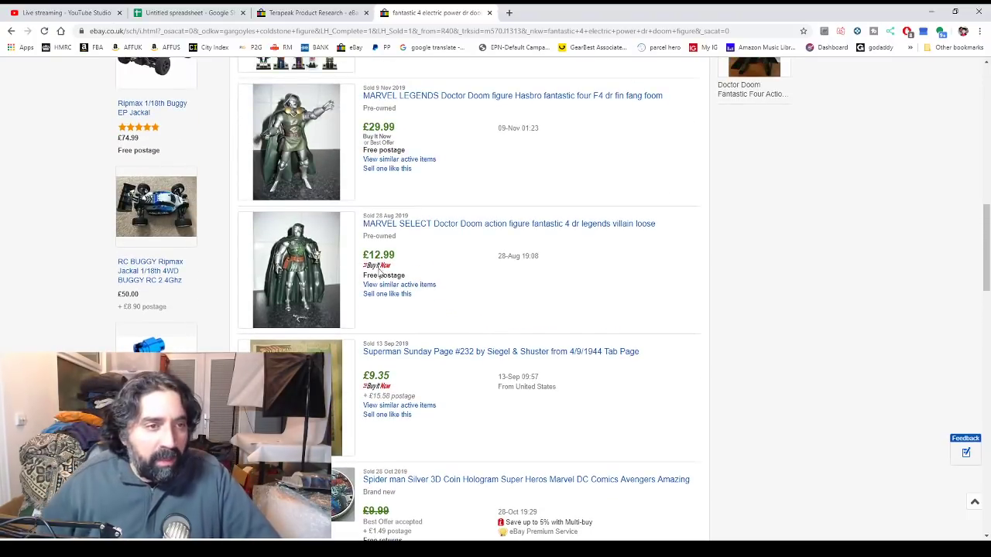
{"action": "scroll", "coordinate": [399, 278], "scroll_direction": "up", "scroll_amount": 5}
{"action": "scroll", "coordinate": [410, 288], "scroll_direction": "up", "scroll_amount": 3}
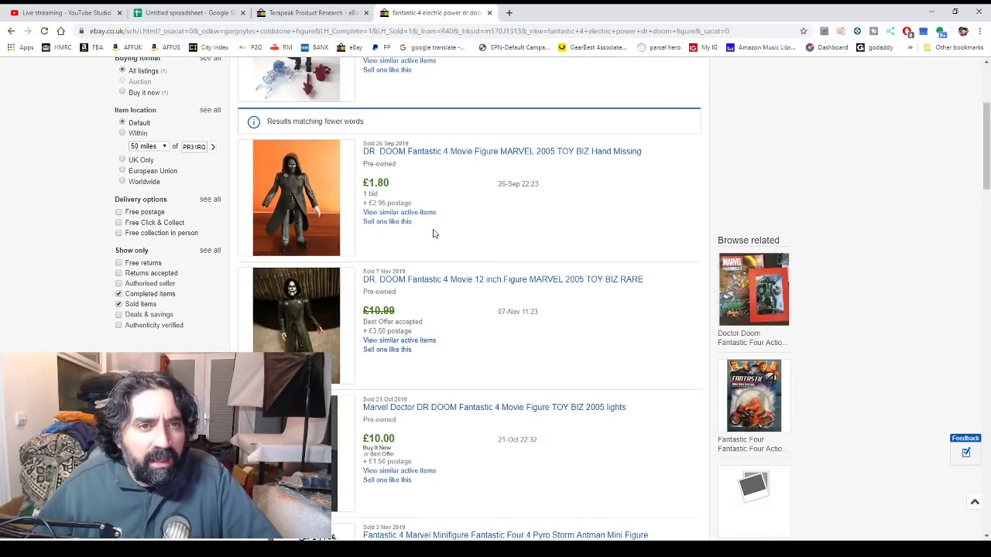
{"action": "scroll", "coordinate": [429, 235], "scroll_direction": "up", "scroll_amount": 2}
{"action": "scroll", "coordinate": [433, 271], "scroll_direction": "down", "scroll_amount": 20}
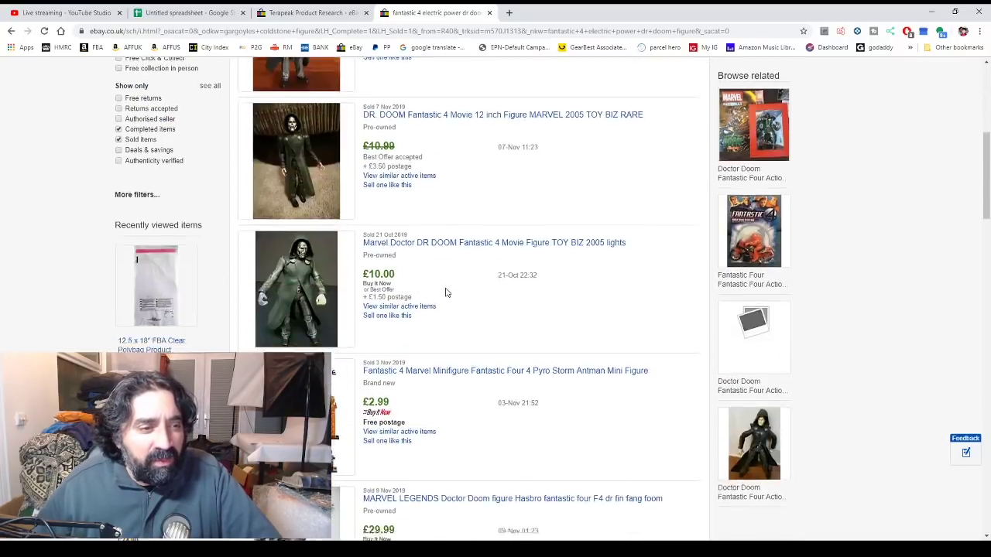
{"action": "scroll", "coordinate": [445, 290], "scroll_direction": "up", "scroll_amount": 20}
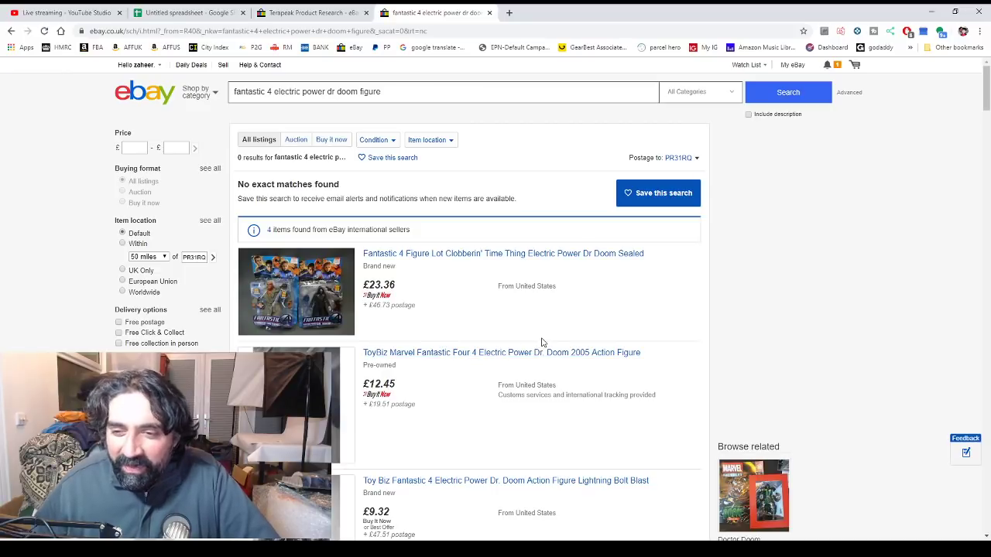
Examine the current asking prices and postage for the Fantastic 4 Electric Power Dr Doom figure, with the sold-items filter off
{"action": "scroll", "coordinate": [526, 313], "scroll_direction": "down", "scroll_amount": 1}
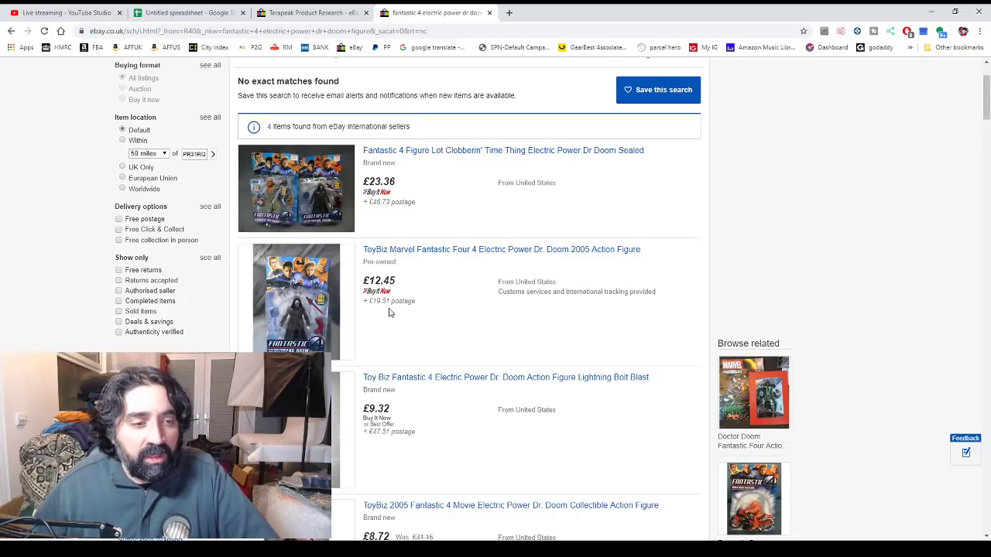
{"action": "scroll", "coordinate": [389, 312], "scroll_direction": "down", "scroll_amount": 3}
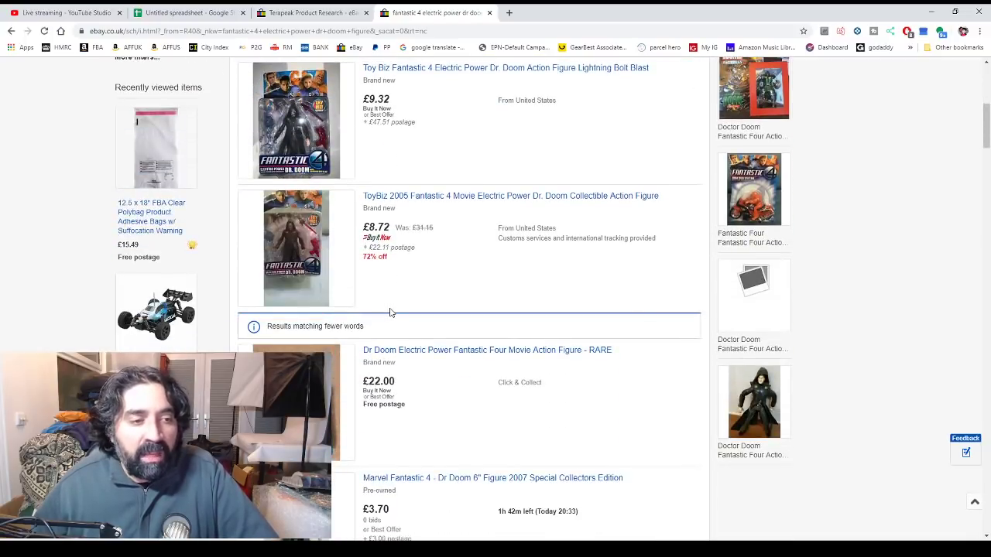
{"action": "scroll", "coordinate": [390, 312], "scroll_direction": "down", "scroll_amount": 1}
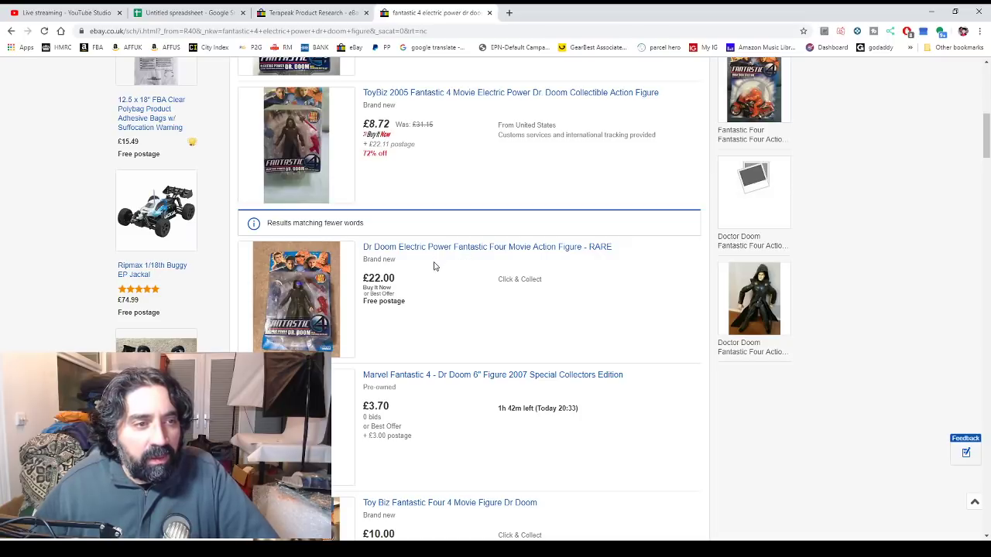
{"action": "scroll", "coordinate": [325, 312], "scroll_direction": "down", "scroll_amount": 1}
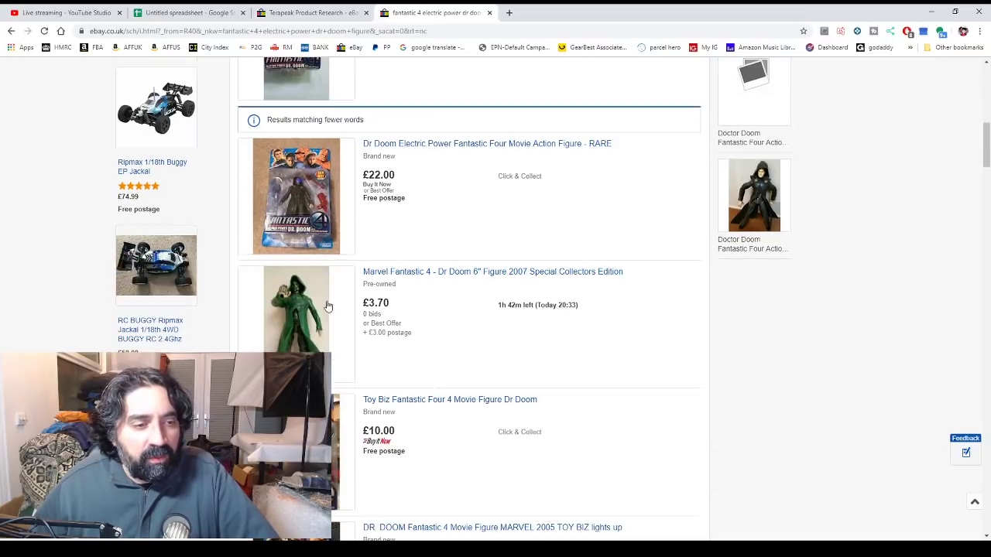
{"action": "scroll", "coordinate": [325, 234], "scroll_direction": "down", "scroll_amount": 1}
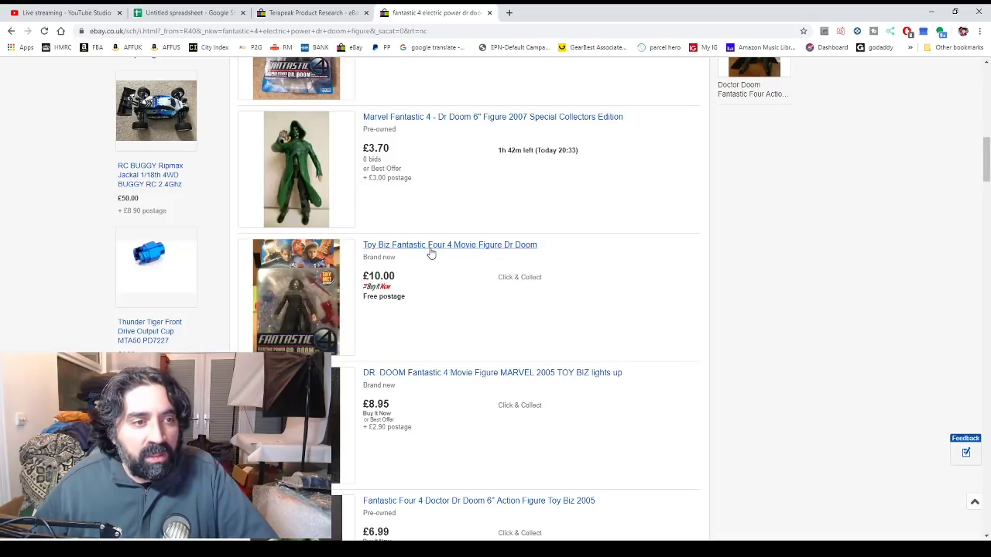
{"action": "scroll", "coordinate": [431, 254], "scroll_direction": "down", "scroll_amount": 1}
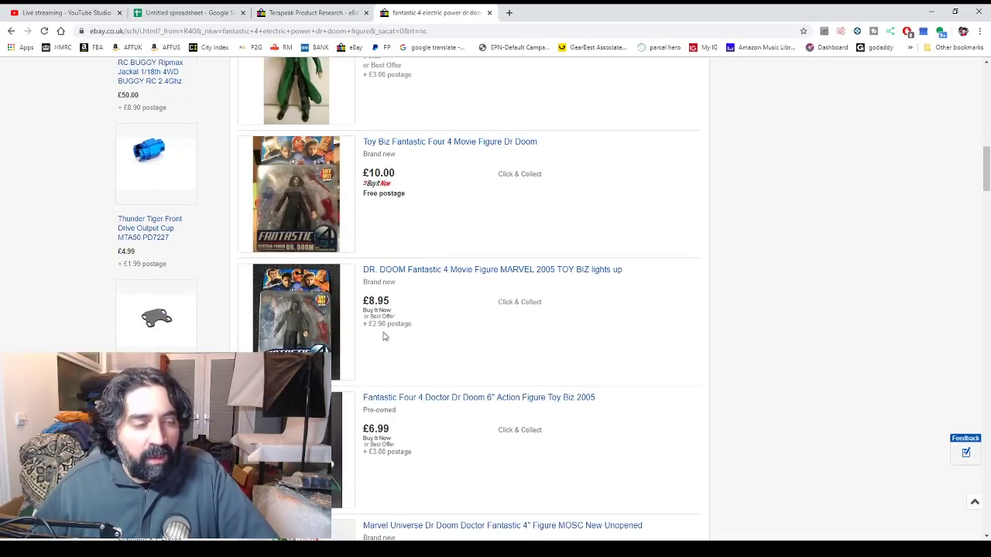
{"action": "scroll", "coordinate": [380, 336], "scroll_direction": "down", "scroll_amount": 1}
{"action": "scroll", "coordinate": [385, 331], "scroll_direction": "down", "scroll_amount": 3}
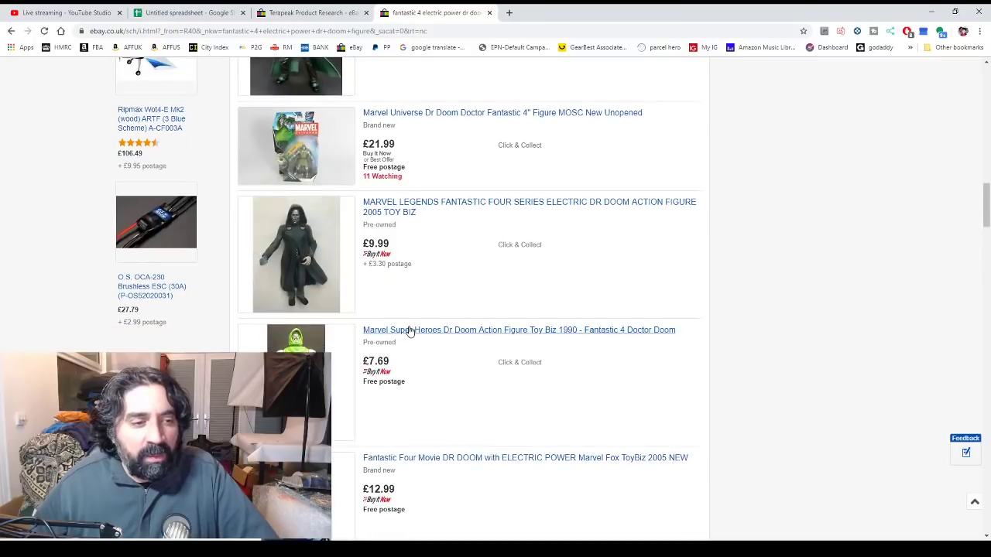
{"action": "scroll", "coordinate": [410, 332], "scroll_direction": "up", "scroll_amount": 10}
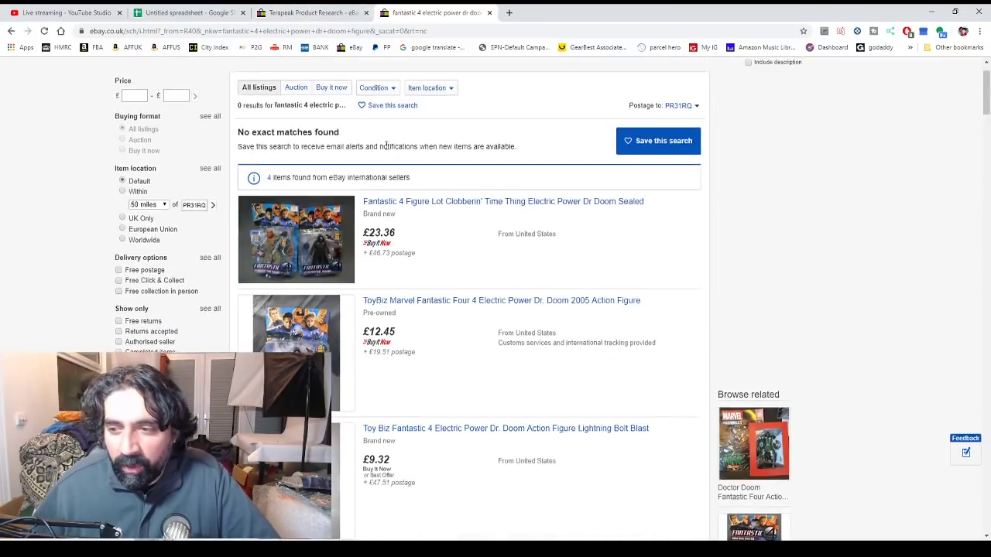
{"action": "scroll", "coordinate": [388, 158], "scroll_direction": "down", "scroll_amount": 3}
{"action": "scroll", "coordinate": [335, 129], "scroll_direction": "up", "scroll_amount": 4}
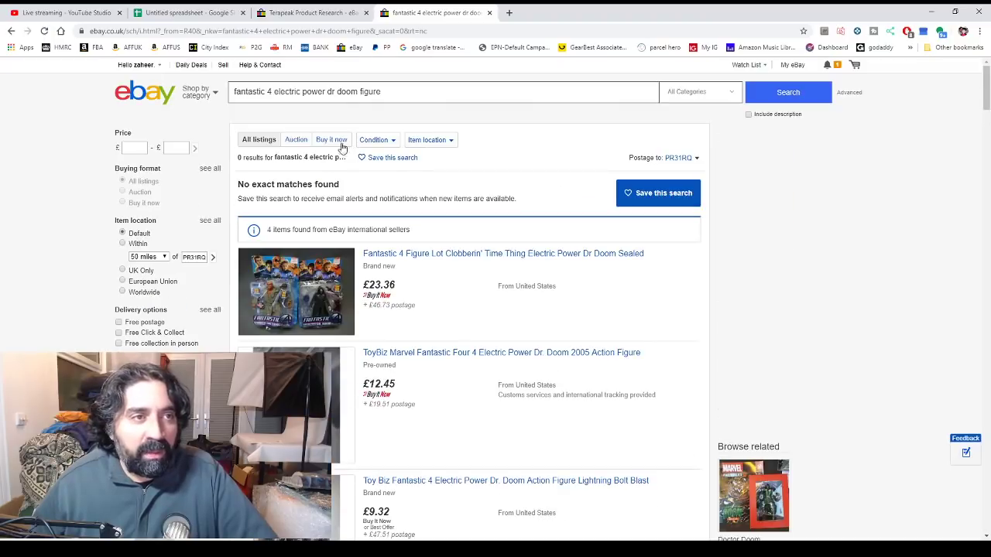
Copy the search phrase "fantastic 4 electric power dr doom figure" into row 10 of the spreadsheet and give it a price of 10
{"action": "triple_click", "coordinate": [278, 93]}
{"action": "key", "text": "ctrl+c"}
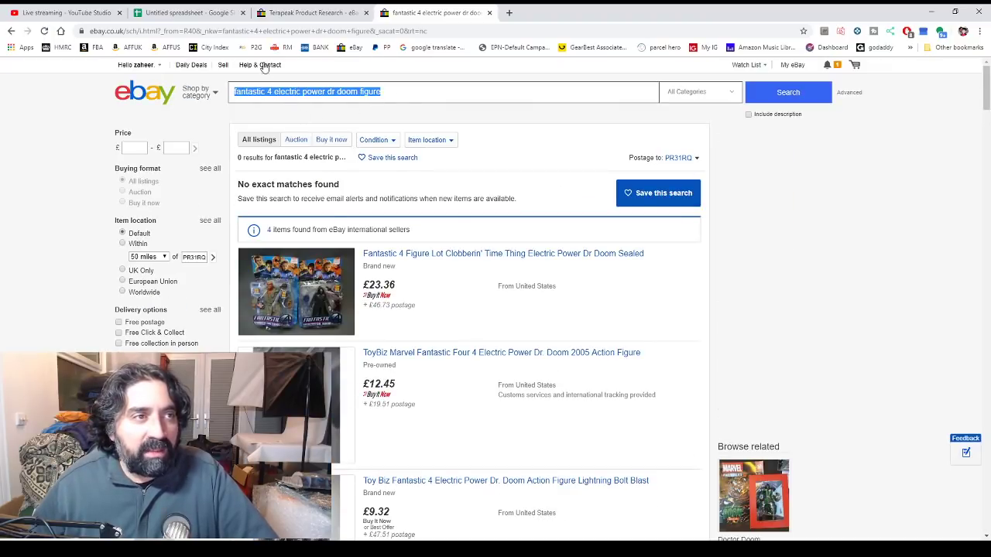
{"action": "left_click", "coordinate": [208, 10]}
{"action": "double_click", "coordinate": [350, 237]}
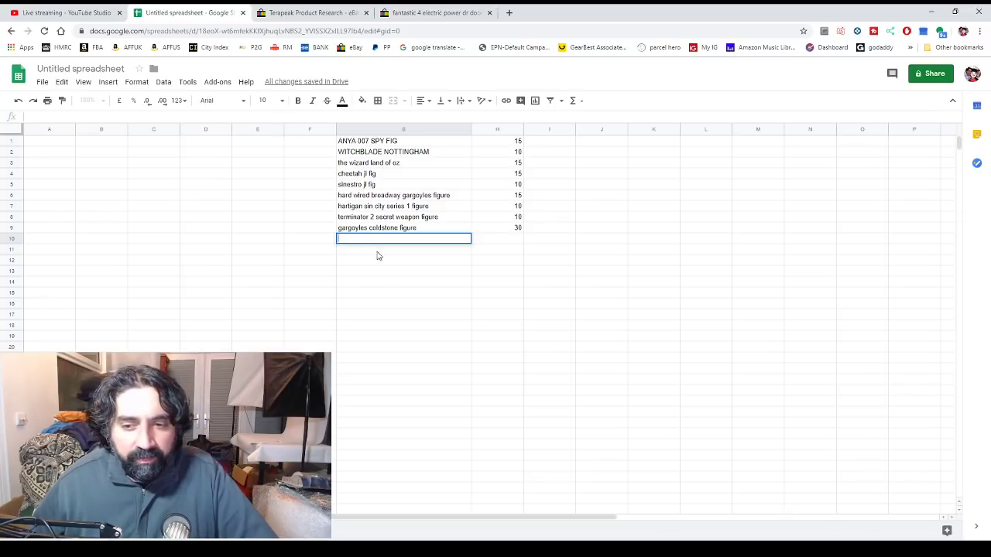
{"action": "key", "text": "ctrl+v"}
{"action": "left_click", "coordinate": [496, 237]}
{"action": "type", "text": "10"}
{"action": "key", "text": "Return"}
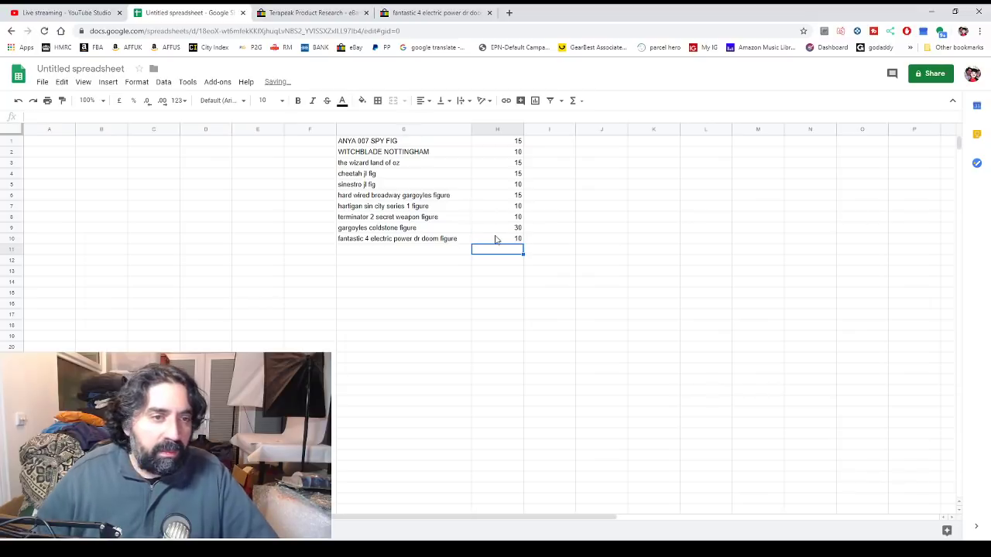
{"action": "left_click", "coordinate": [417, 250]}
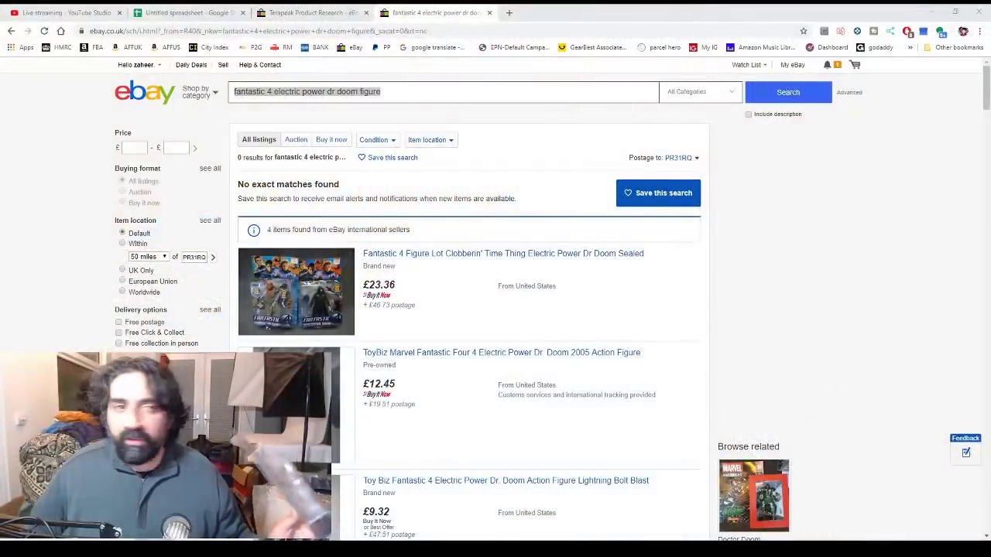
Replace the eBay search phrase and search for "exploding t-1000 figure"
{"action": "left_click_drag", "start_coordinate": [421, 93], "coordinate": [225, 92]}
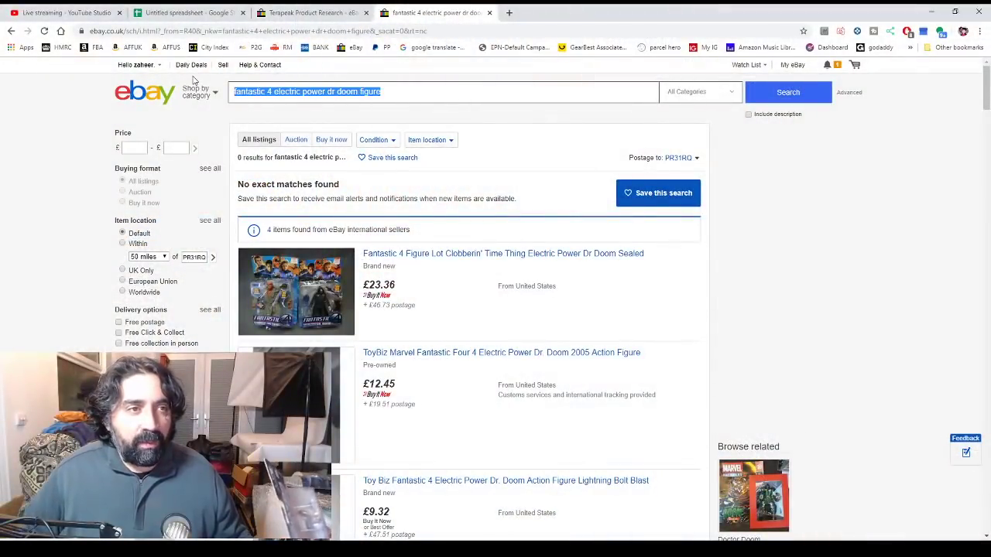
{"action": "key", "text": "BackSpace"}
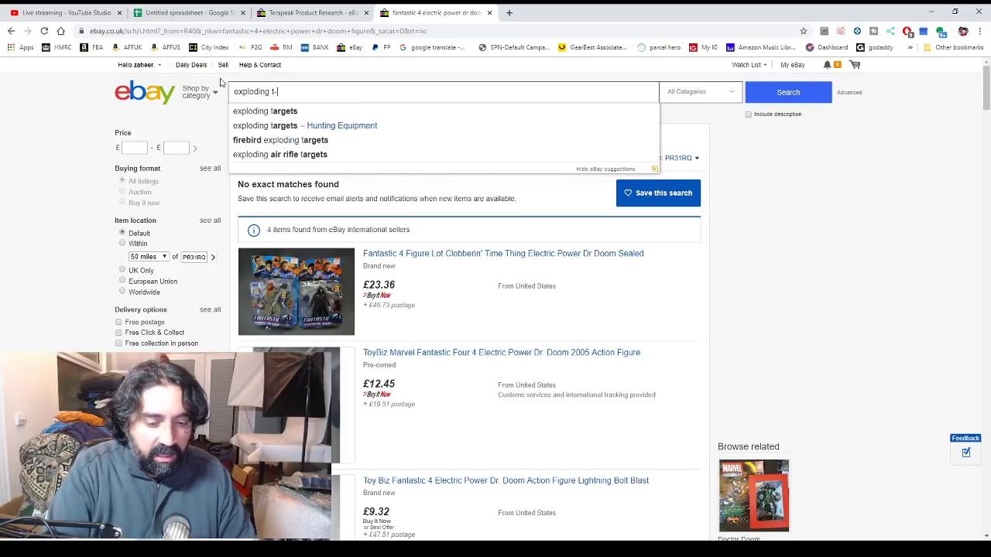
{"action": "type", "text": "f"}
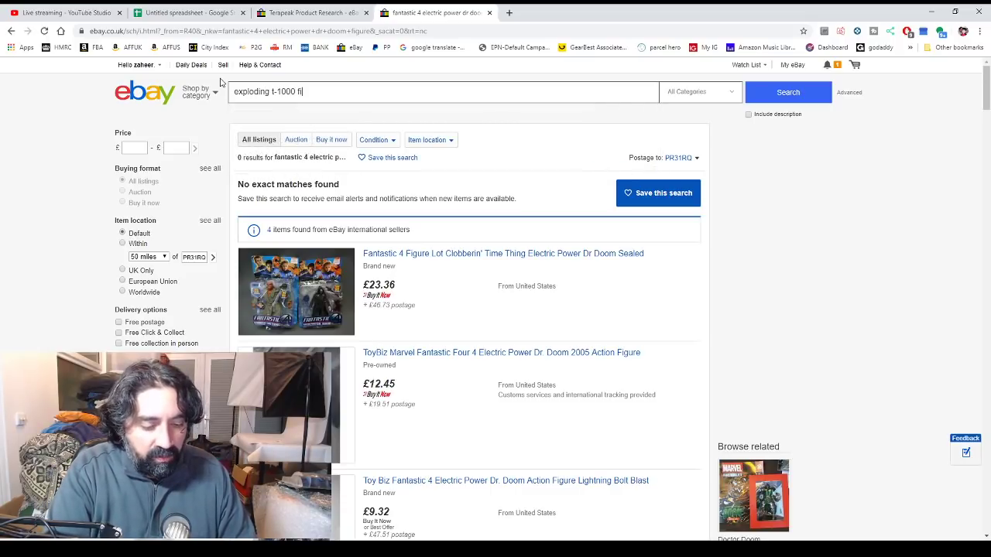
{"action": "type", "text": "igure"}
{"action": "key", "text": "Return"}
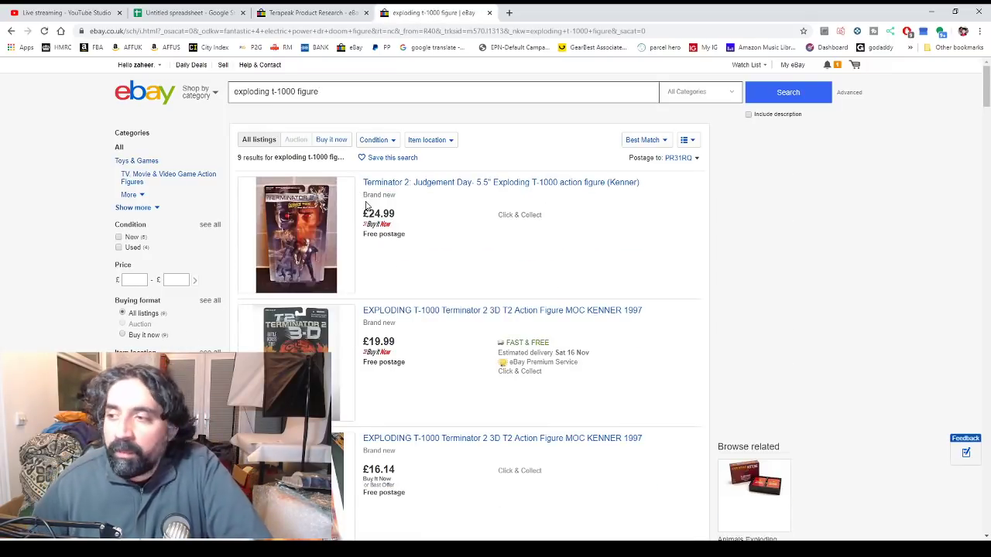
Check the asking prices of the Exploding T-1000 figures and filter the results to sold items
{"action": "scroll", "coordinate": [436, 244], "scroll_direction": "down", "scroll_amount": 2}
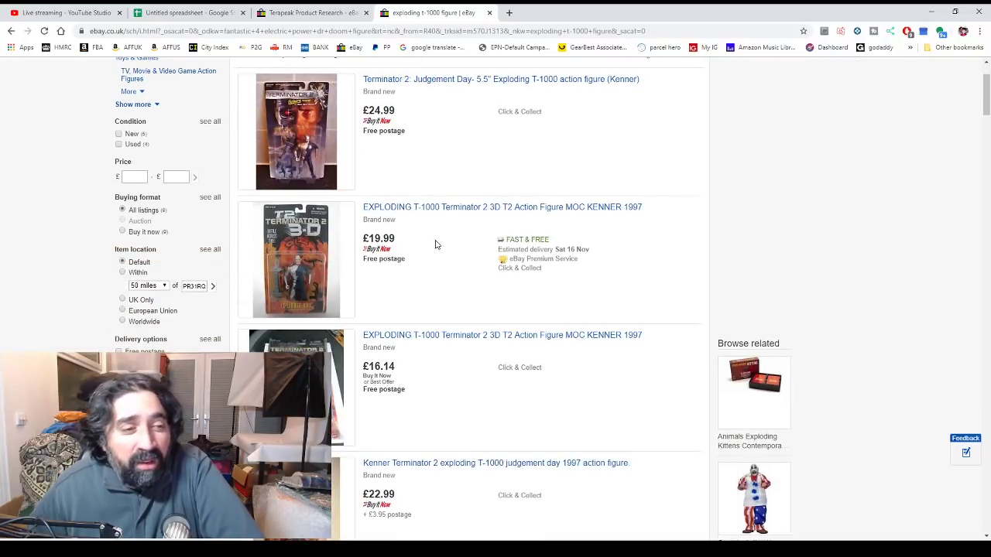
{"action": "scroll", "coordinate": [436, 243], "scroll_direction": "down", "scroll_amount": 3}
{"action": "left_click", "coordinate": [119, 289]}
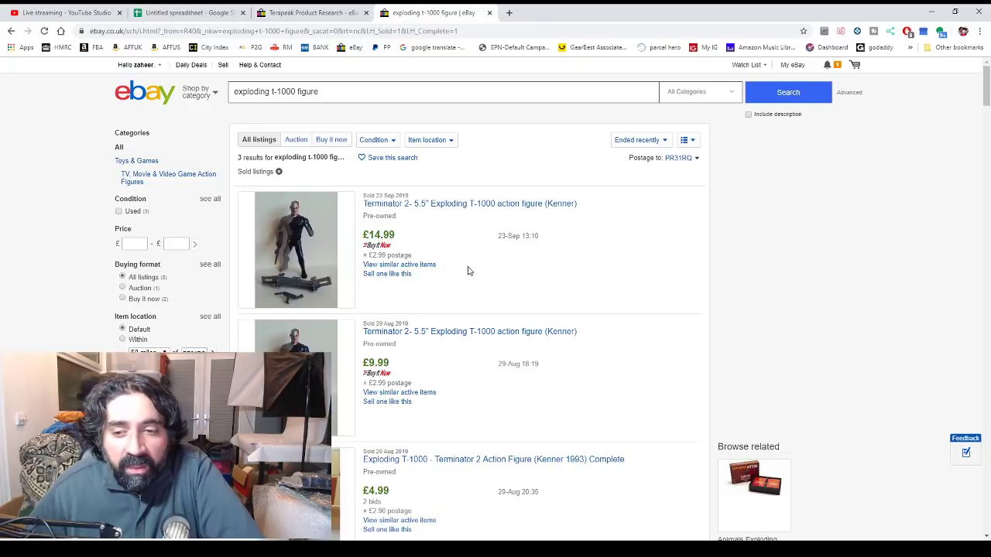
Review the Exploding T-1000 sold prices, clear the sold-items filter and compare them with the asking prices of carded figures
{"action": "scroll", "coordinate": [467, 271], "scroll_direction": "down", "scroll_amount": 5}
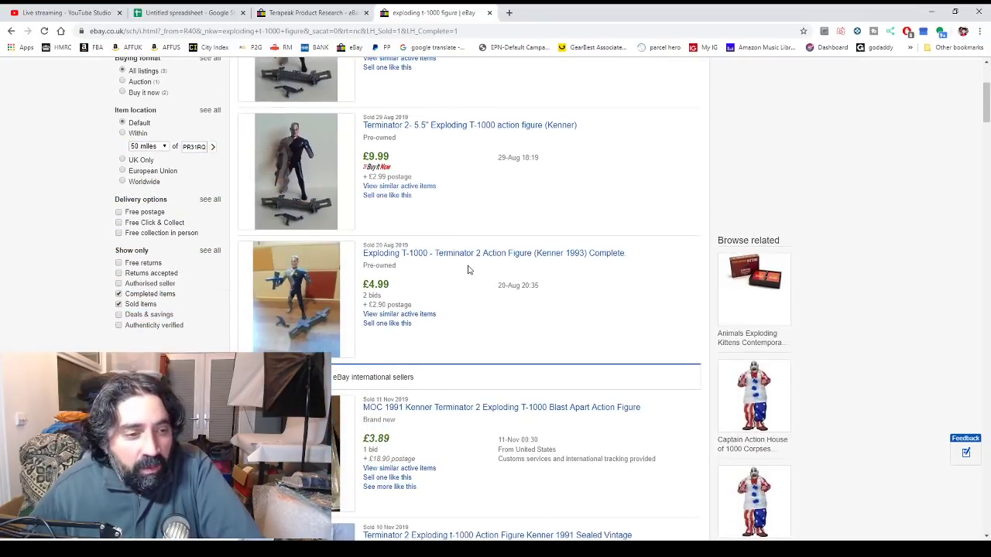
{"action": "scroll", "coordinate": [468, 269], "scroll_direction": "up", "scroll_amount": 5}
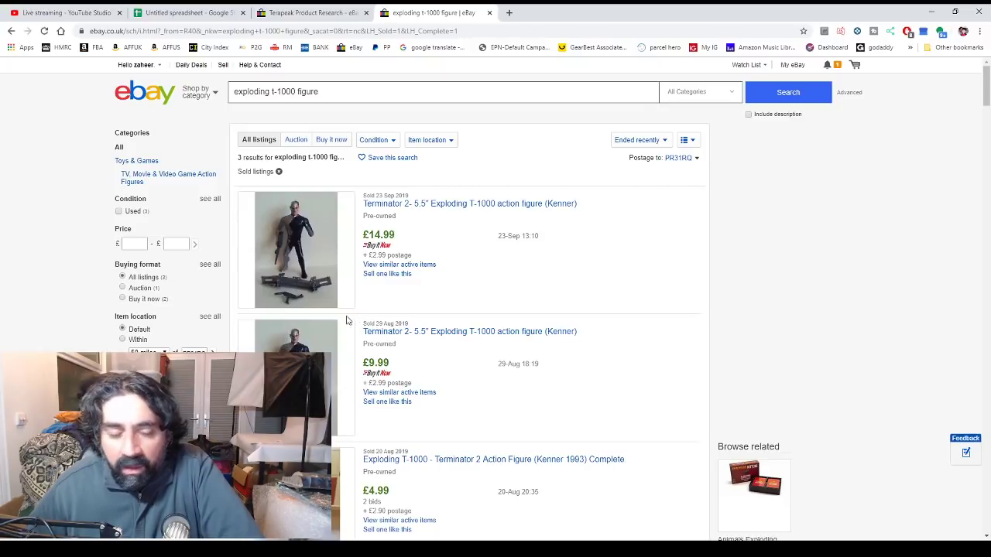
{"action": "scroll", "coordinate": [355, 319], "scroll_direction": "down", "scroll_amount": 1}
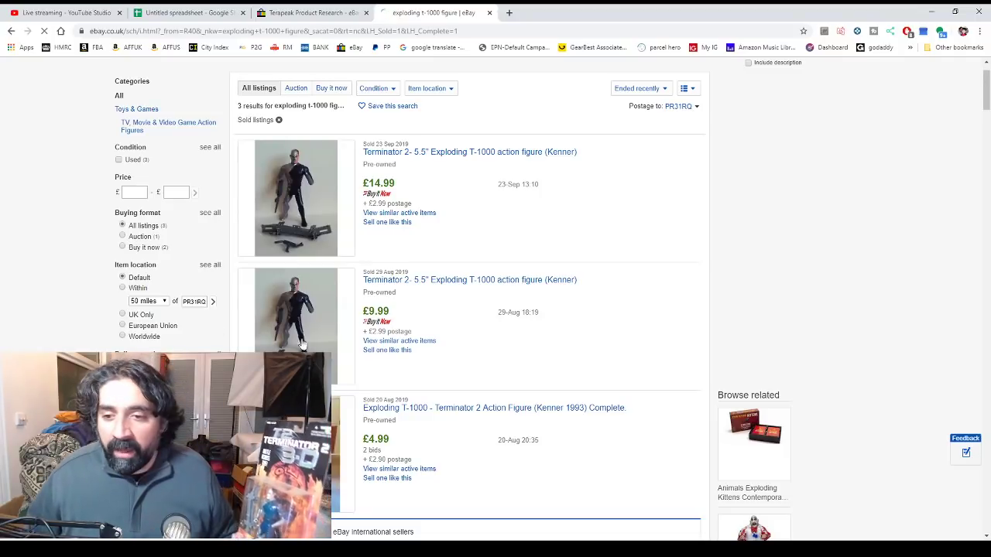
{"action": "scroll", "coordinate": [409, 323], "scroll_direction": "down", "scroll_amount": 2}
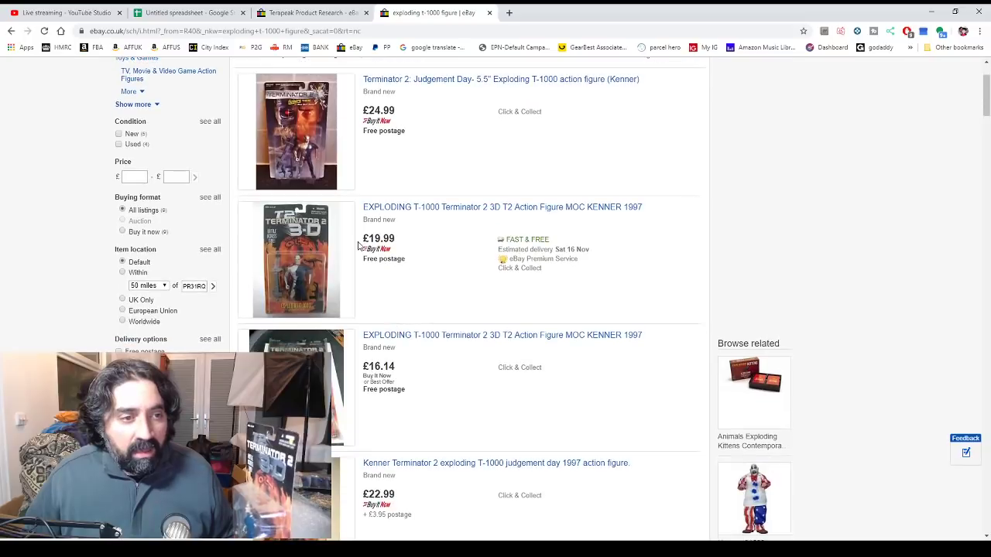
{"action": "scroll", "coordinate": [391, 277], "scroll_direction": "down", "scroll_amount": 2}
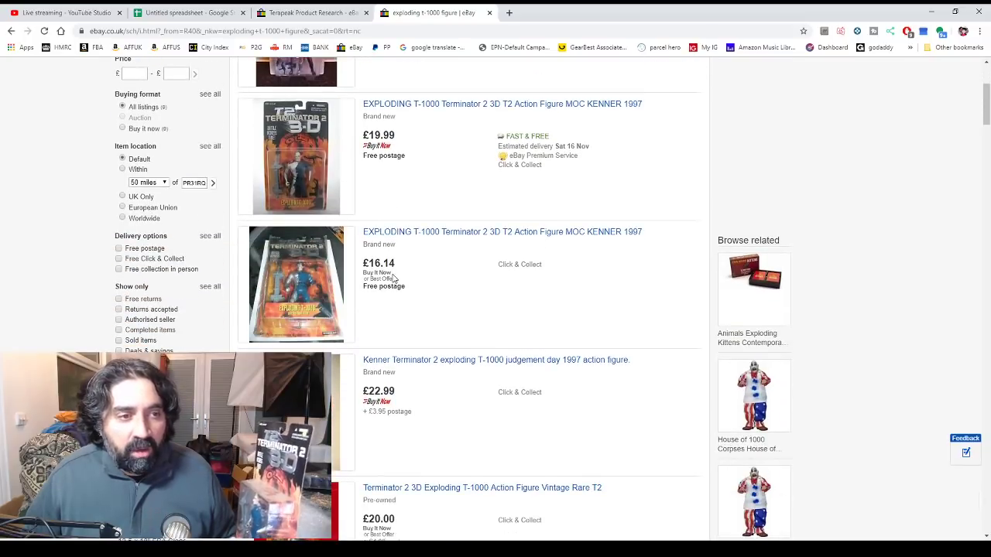
Copy the search phrase "exploding t-1000 figure" from eBay into row 11 of the spreadsheet and give it a price of 15
{"action": "scroll", "coordinate": [391, 277], "scroll_direction": "up", "scroll_amount": 1}
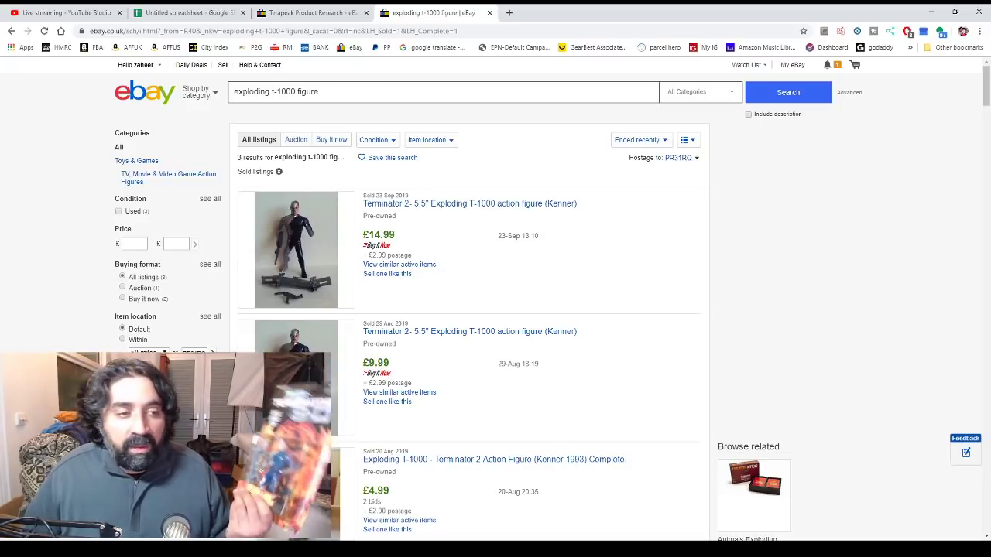
{"action": "left_click", "coordinate": [312, 13]}
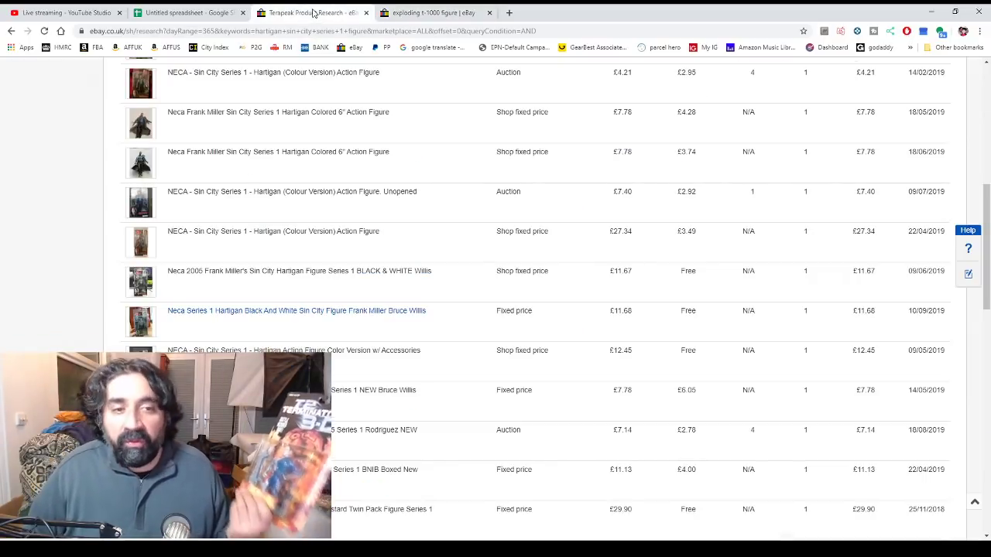
{"action": "left_click", "coordinate": [387, 12]}
{"action": "triple_click", "coordinate": [311, 93]}
{"action": "key", "text": "ctrl+c"}
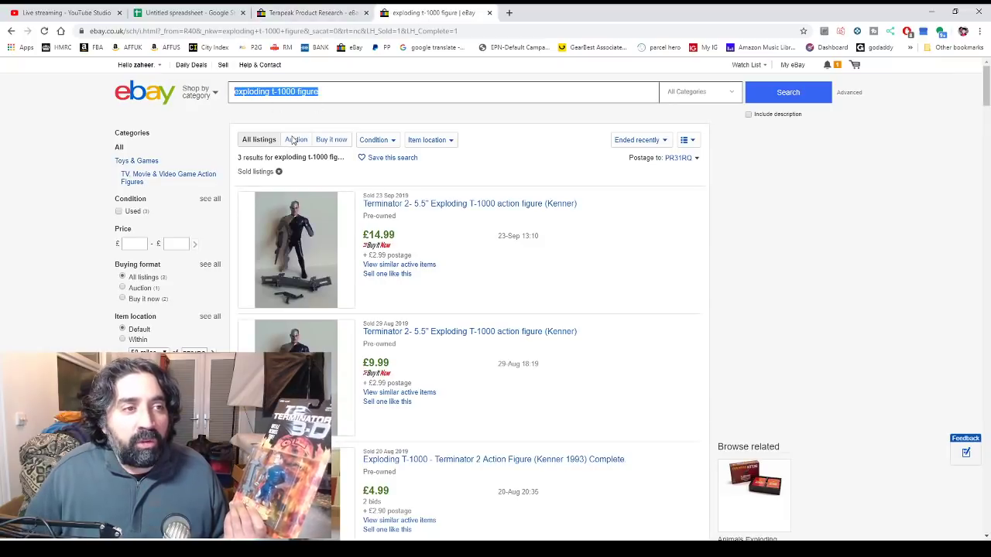
{"action": "left_click", "coordinate": [192, 13]}
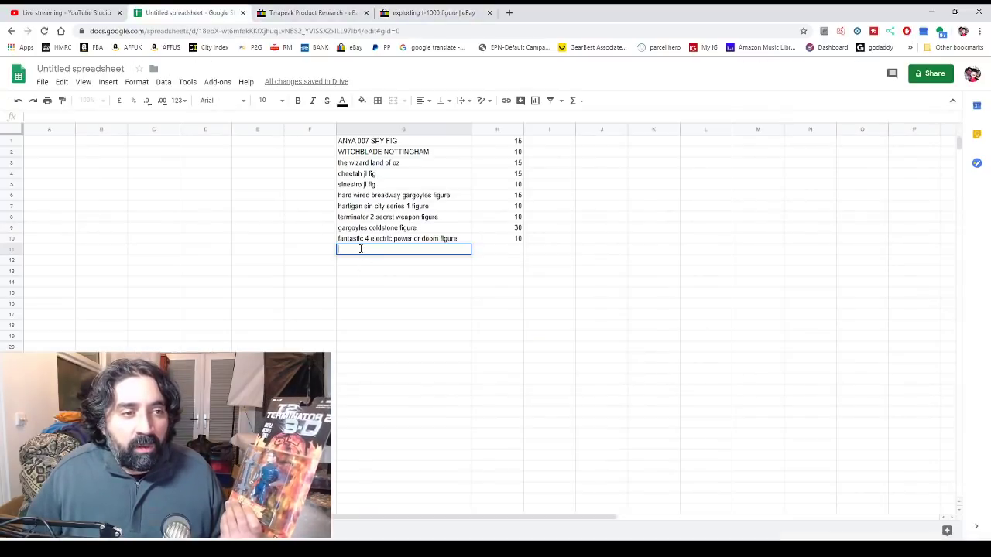
{"action": "key", "text": "ctrl+v"}
{"action": "double_click", "coordinate": [509, 249]}
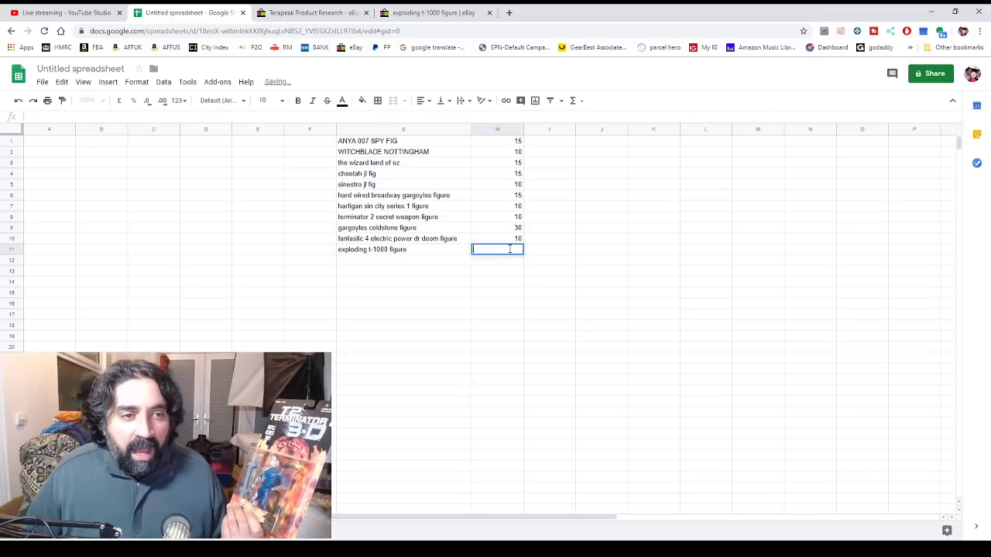
{"action": "type", "text": "15"}
{"action": "key", "text": "Return"}
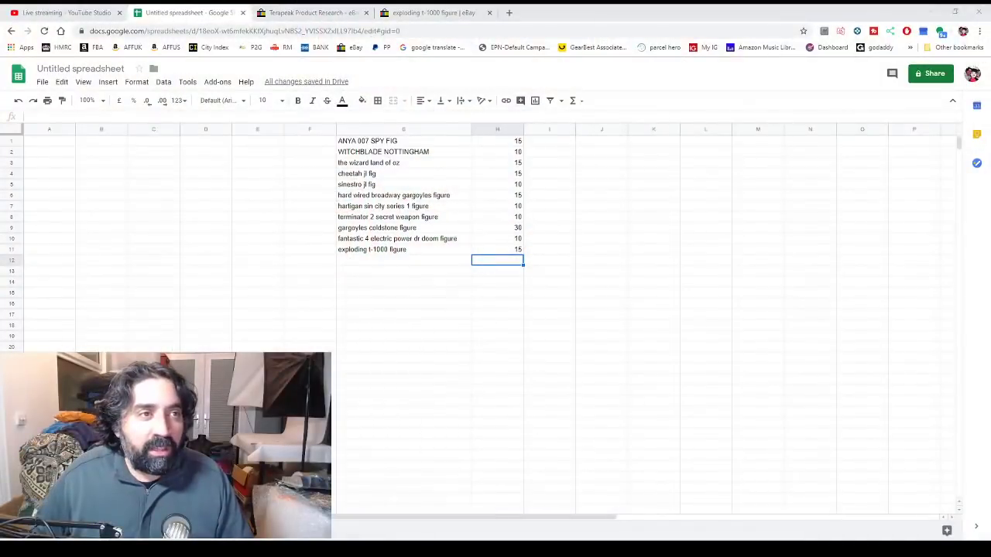
Search eBay sold listings for "conan series 1 fire dragon figure" and review the sold prices
{"action": "left_click", "coordinate": [294, 9]}
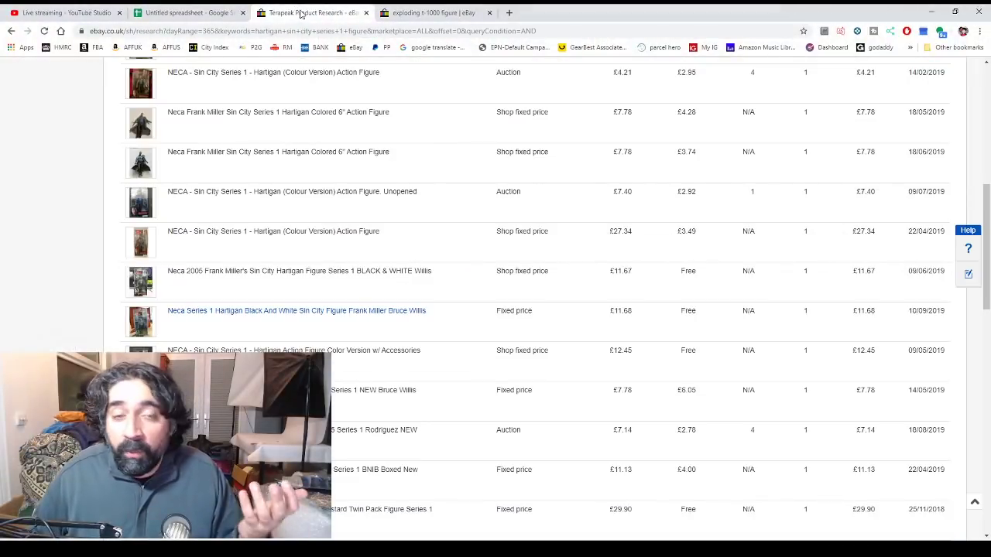
{"action": "left_click", "coordinate": [396, 10]}
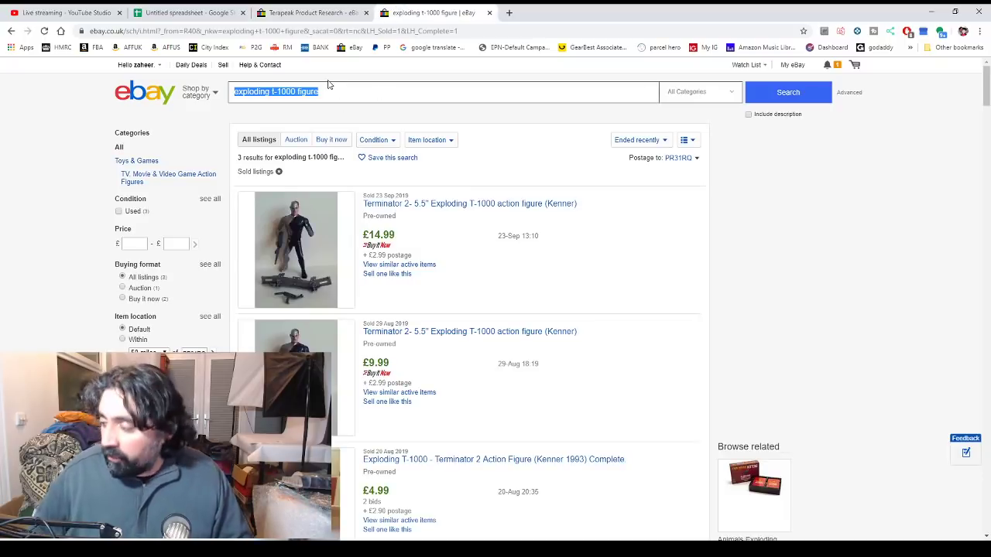
{"action": "type", "text": "con"}
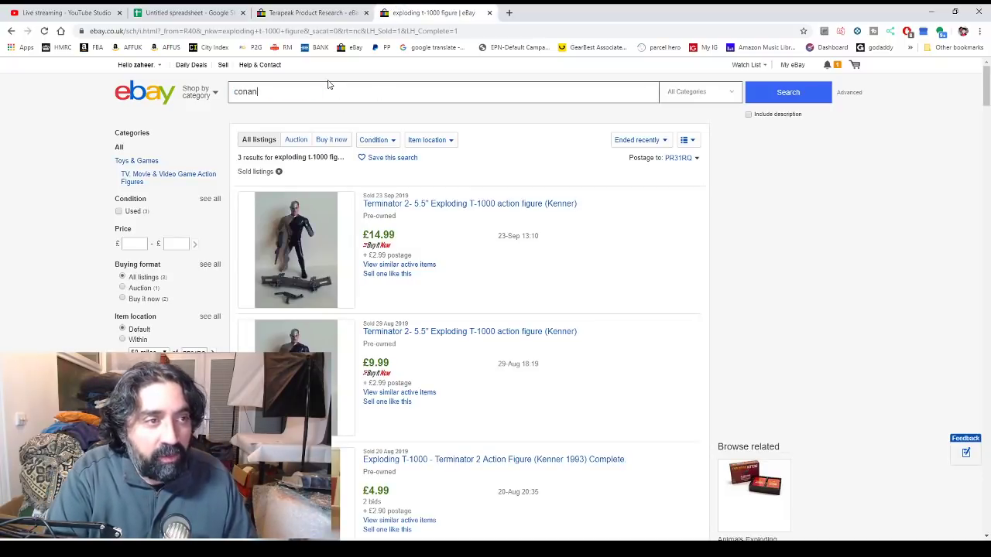
{"action": "type", "text": "an series 1 "}
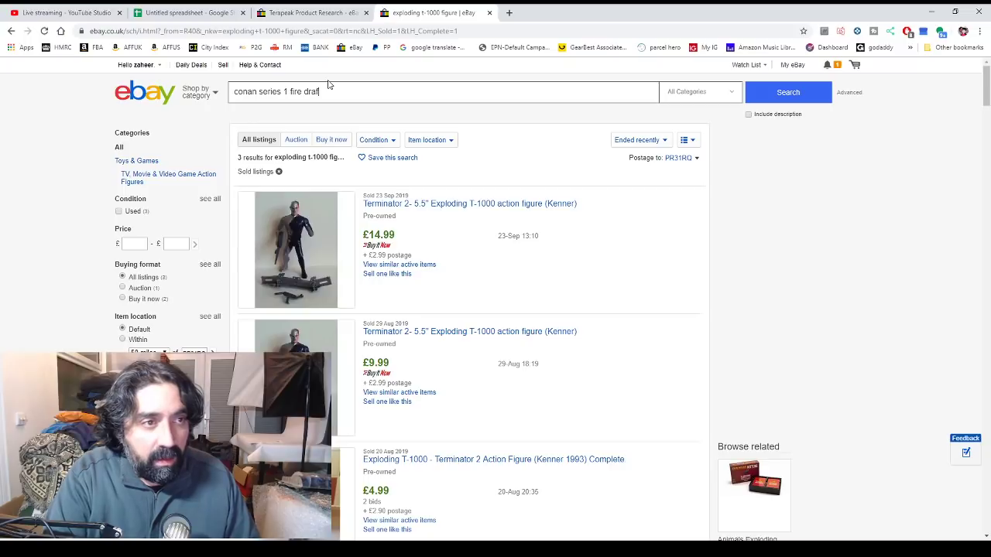
{"action": "type", "text": "fire dragon figu"}
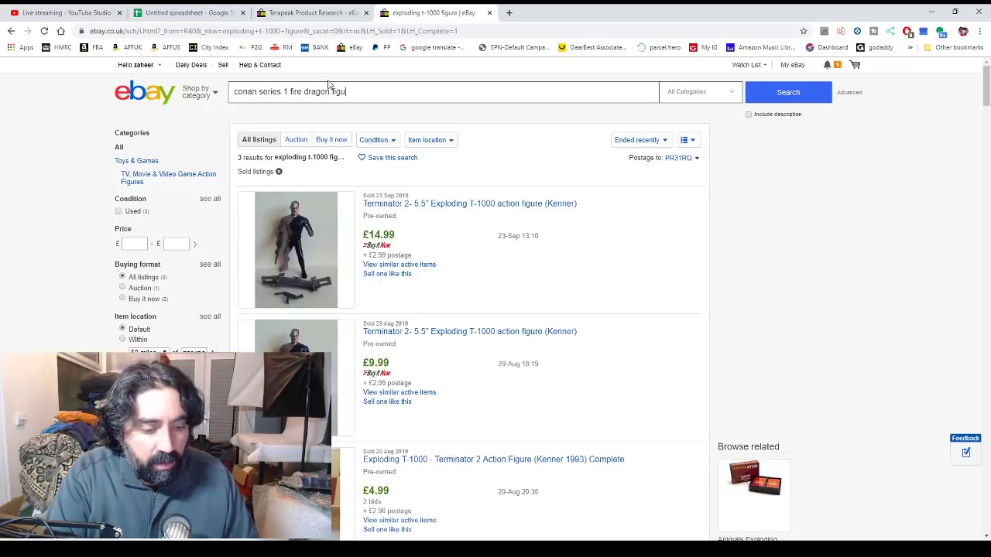
{"action": "type", "text": "re"}
{"action": "key", "text": "Return"}
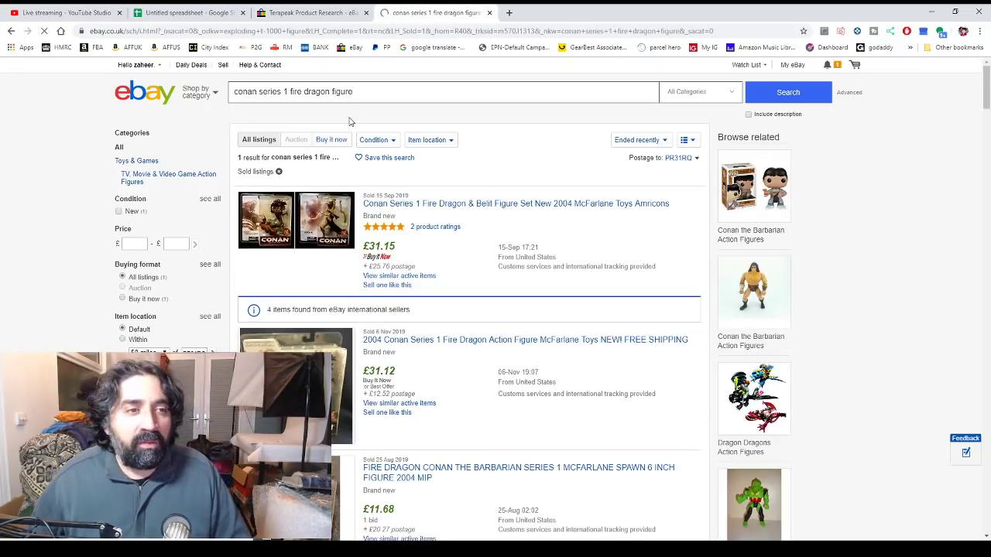
{"action": "scroll", "coordinate": [376, 132], "scroll_direction": "down", "scroll_amount": 2}
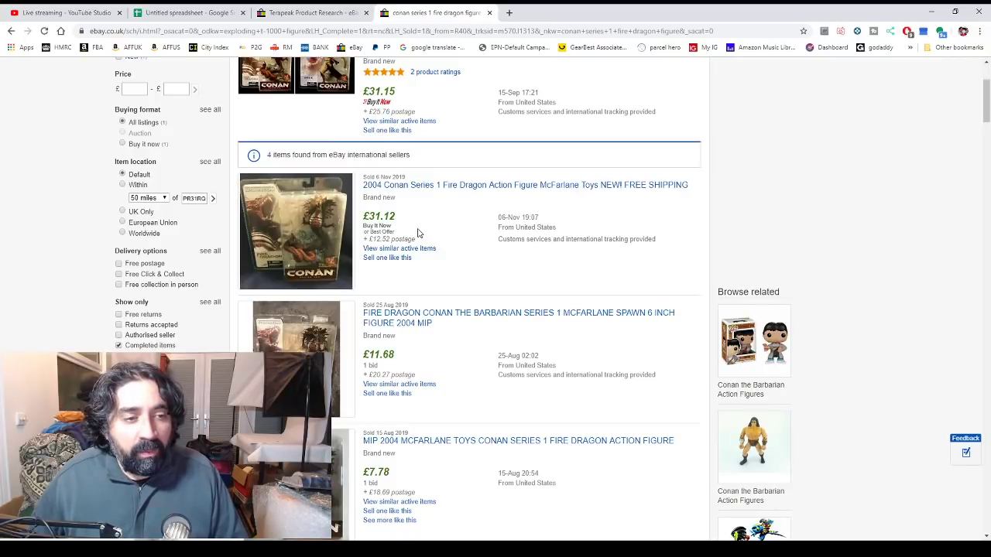
{"action": "scroll", "coordinate": [406, 271], "scroll_direction": "down", "scroll_amount": 1}
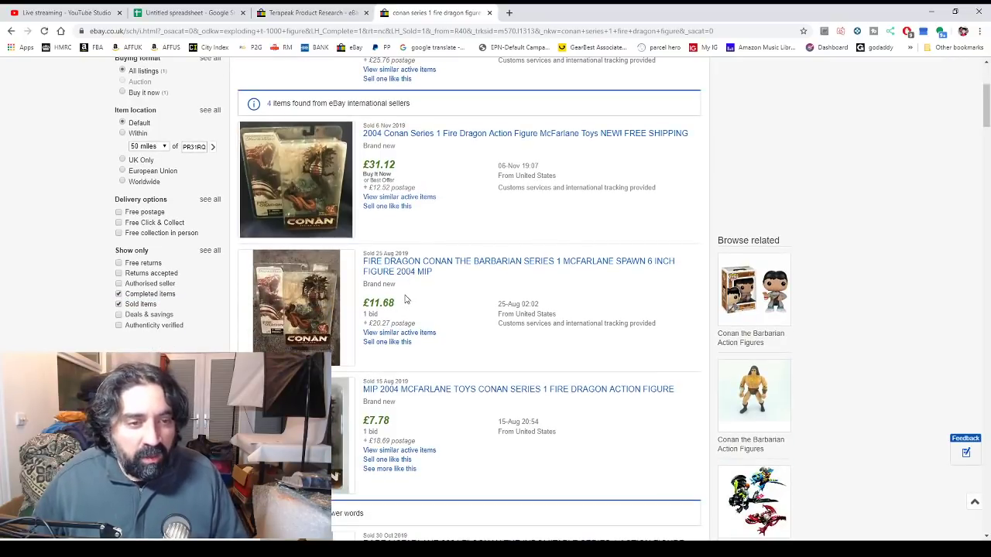
{"action": "scroll", "coordinate": [405, 300], "scroll_direction": "down", "scroll_amount": 3}
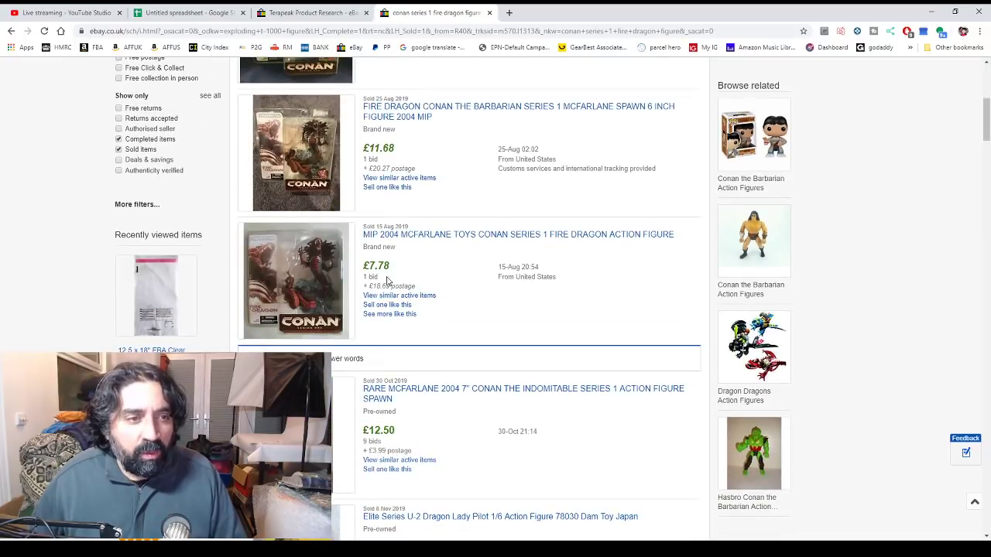
{"action": "scroll", "coordinate": [407, 293], "scroll_direction": "up", "scroll_amount": 2}
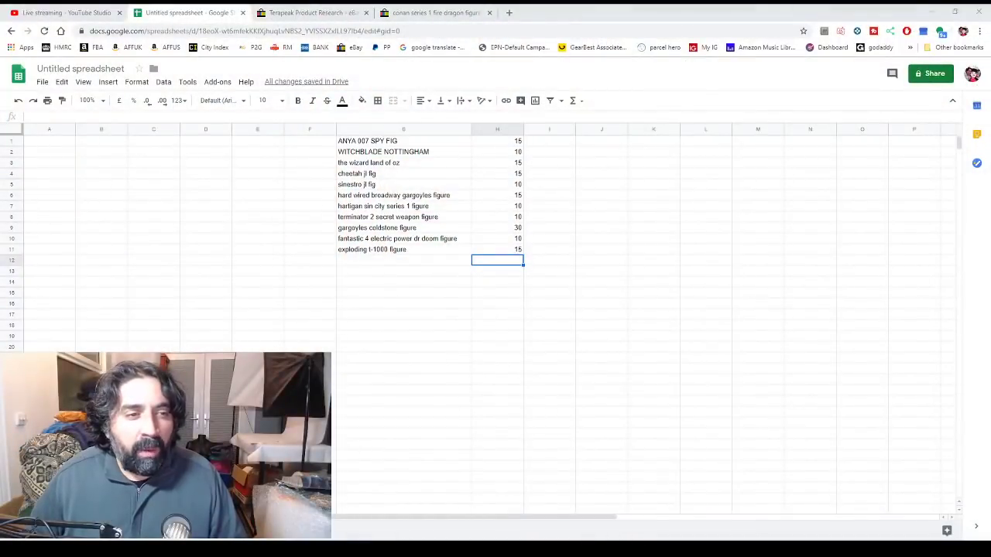
Enter "conan series 1 fire dragon figure" in row 12 of the spreadsheet with a price of 25
{"action": "double_click", "coordinate": [383, 260]}
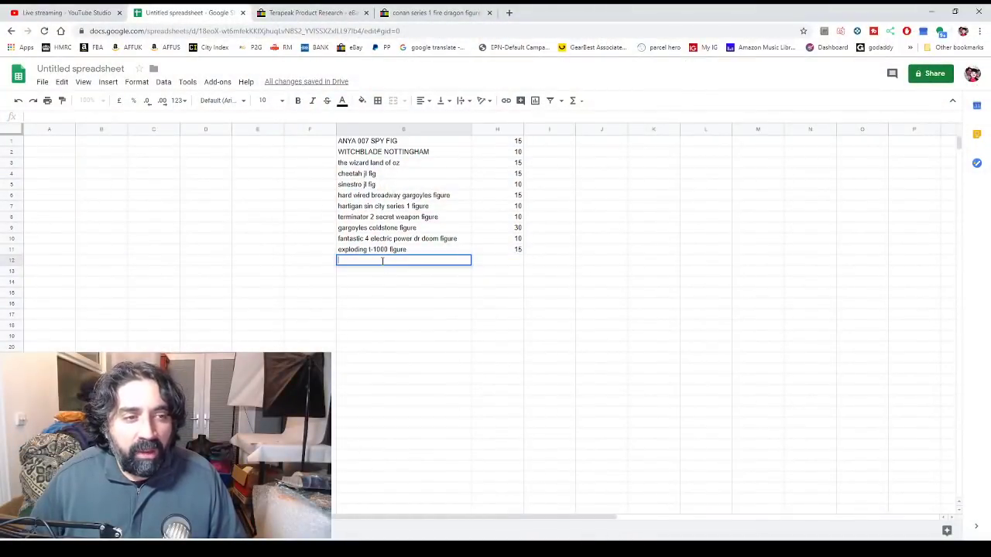
{"action": "type", "text": "conan series 1 fire dragon figure"}
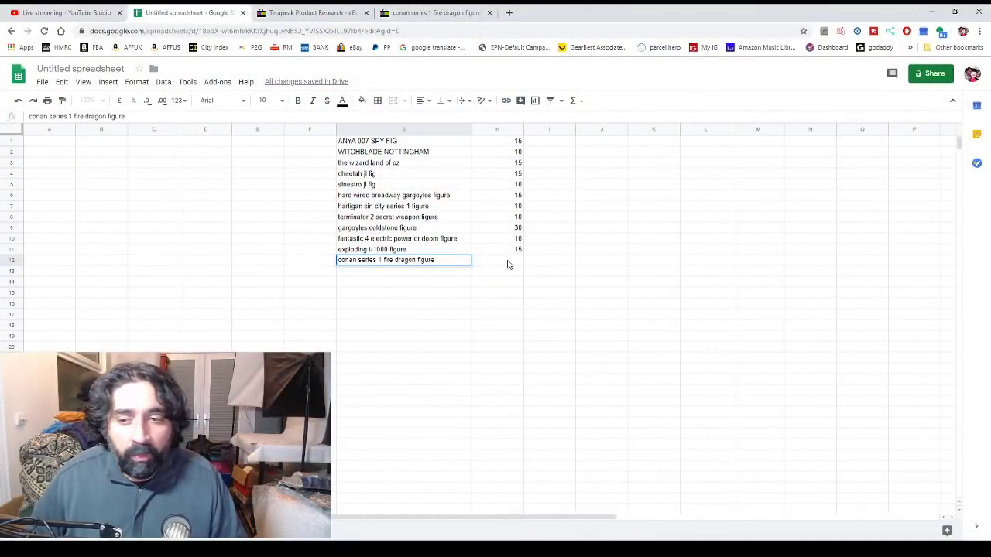
{"action": "double_click", "coordinate": [508, 261]}
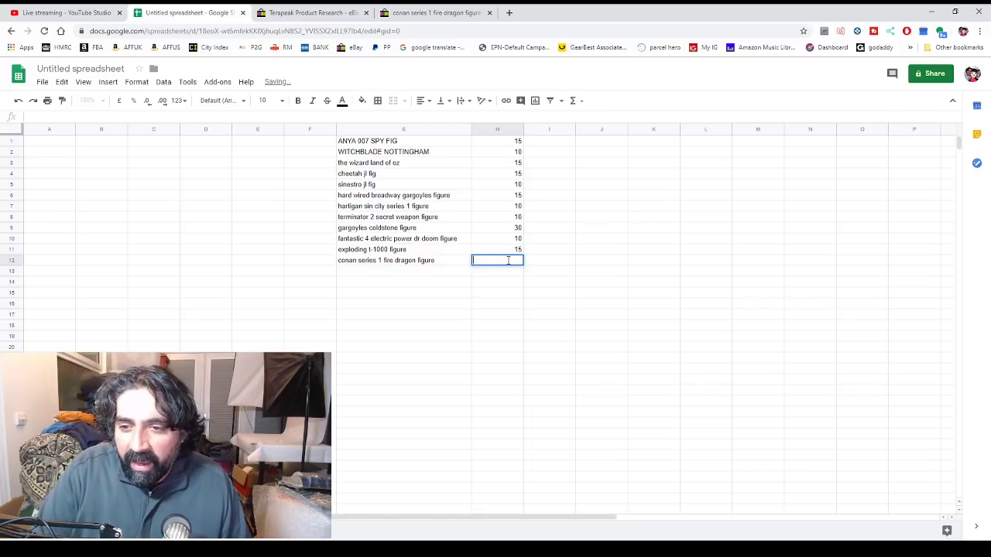
{"action": "type", "text": "25"}
{"action": "key", "text": "Return"}
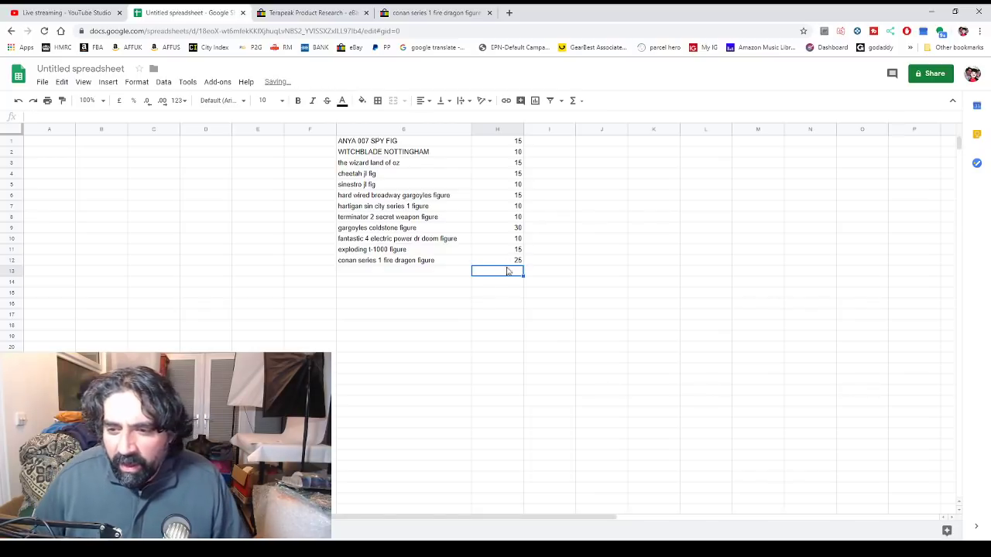
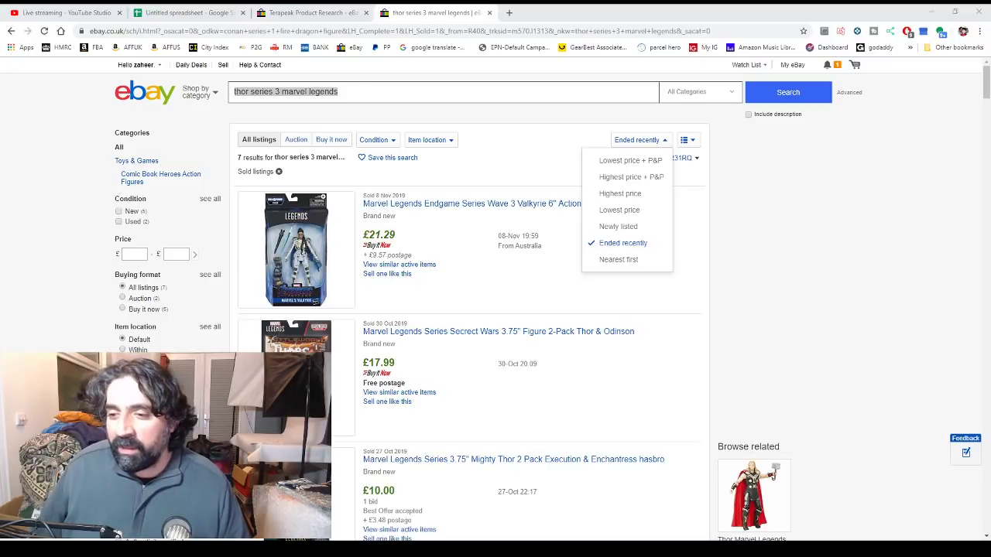
Replace the eBay search phrase and search for "planet of the apes 2001 leo davidson figure"
{"action": "left_click_drag", "start_coordinate": [349, 93], "coordinate": [226, 87]}
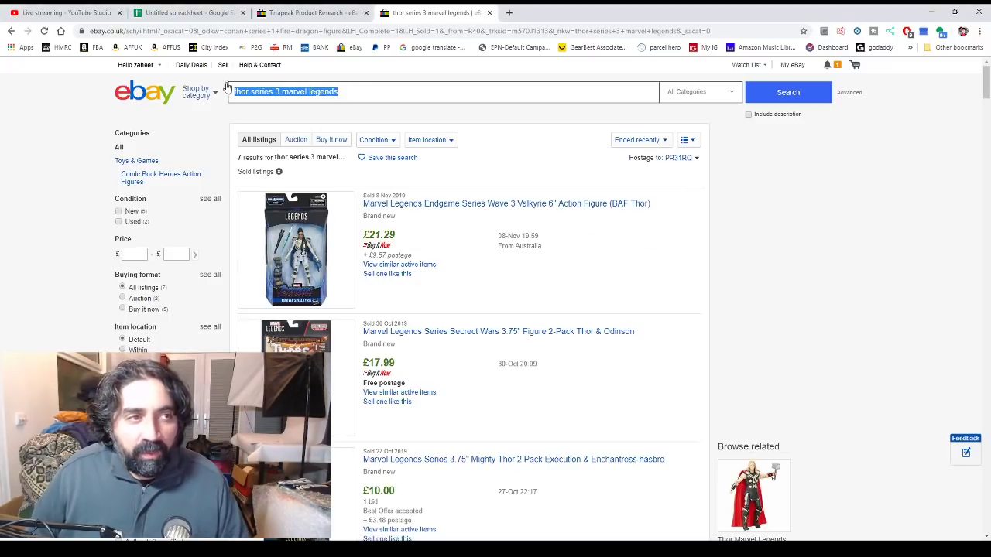
{"action": "type", "text": "plane"}
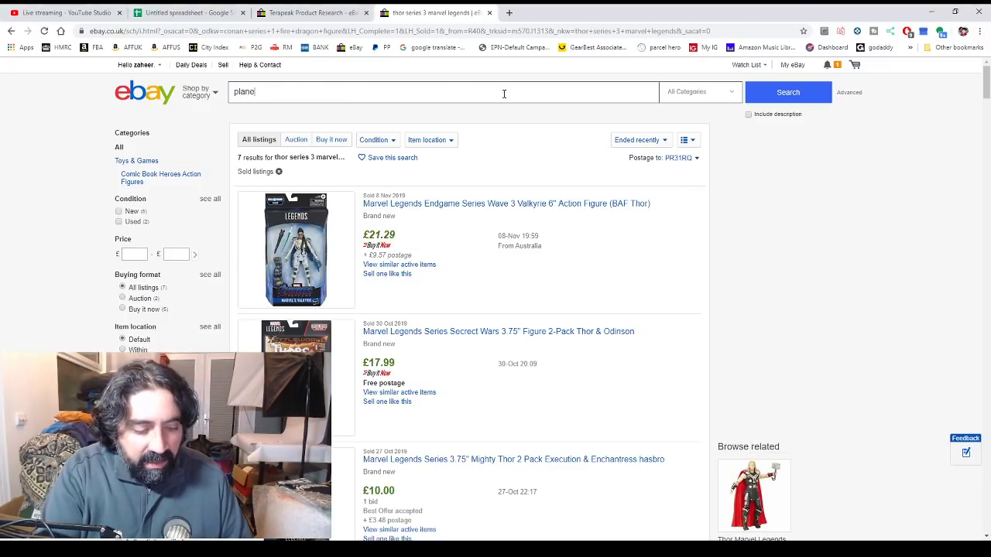
{"action": "type", "text": "o"}
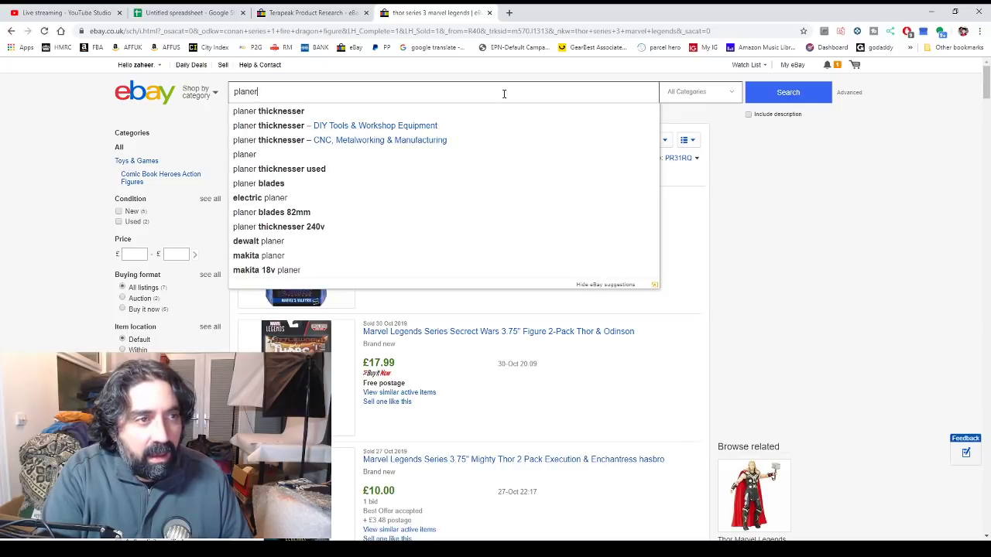
{"action": "type", "text": " of the ap"}
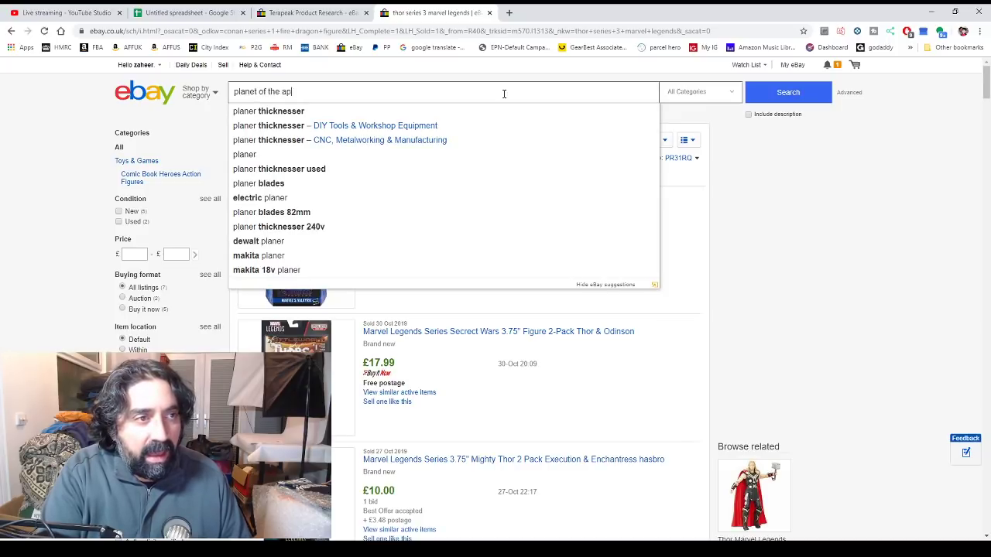
{"action": "type", "text": "es 2001 leo da"}
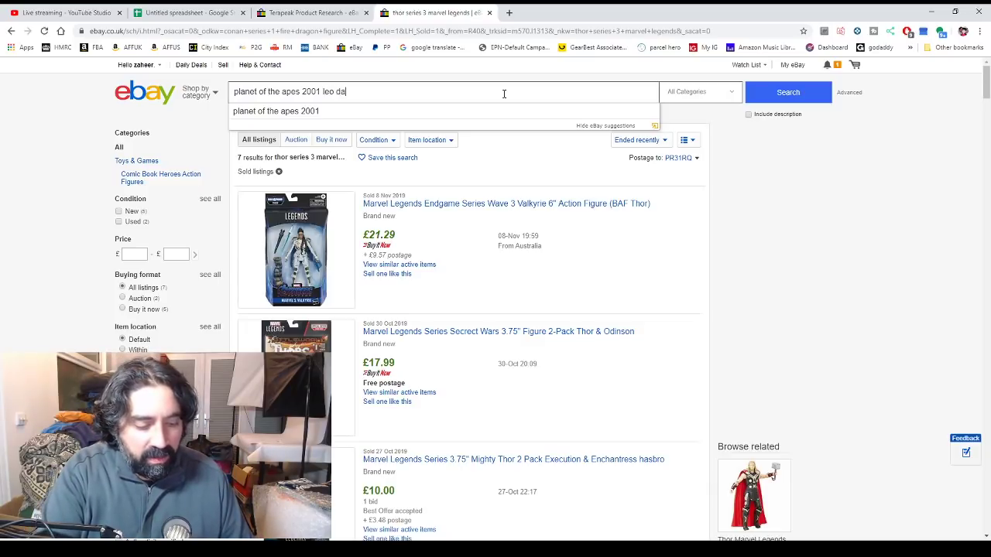
{"action": "type", "text": "figure"}
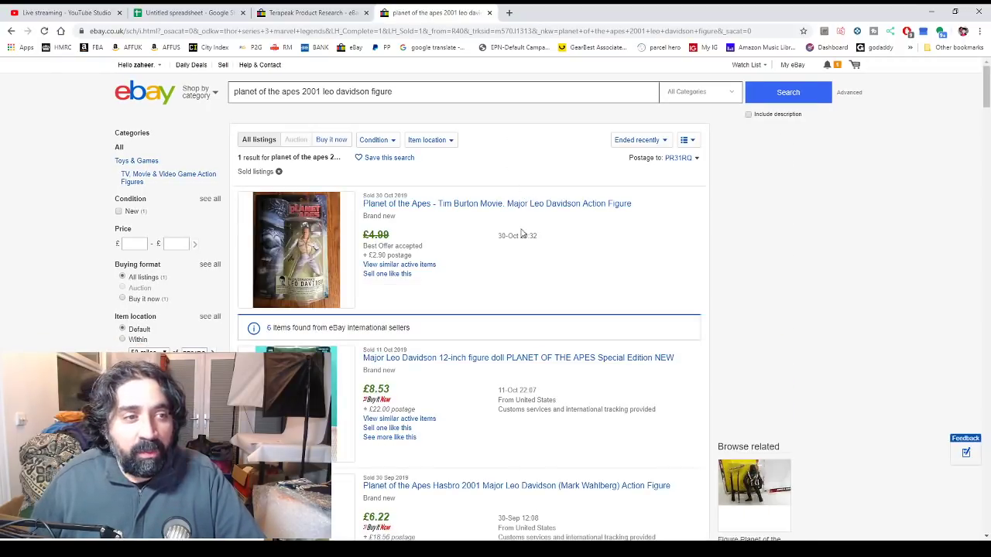
Review the Leo Davidson figure's sold prices, clear the sold-items filter and compare them with the current asking prices
{"action": "scroll", "coordinate": [492, 230], "scroll_direction": "down", "scroll_amount": 2}
{"action": "scroll", "coordinate": [491, 227], "scroll_direction": "up", "scroll_amount": 1}
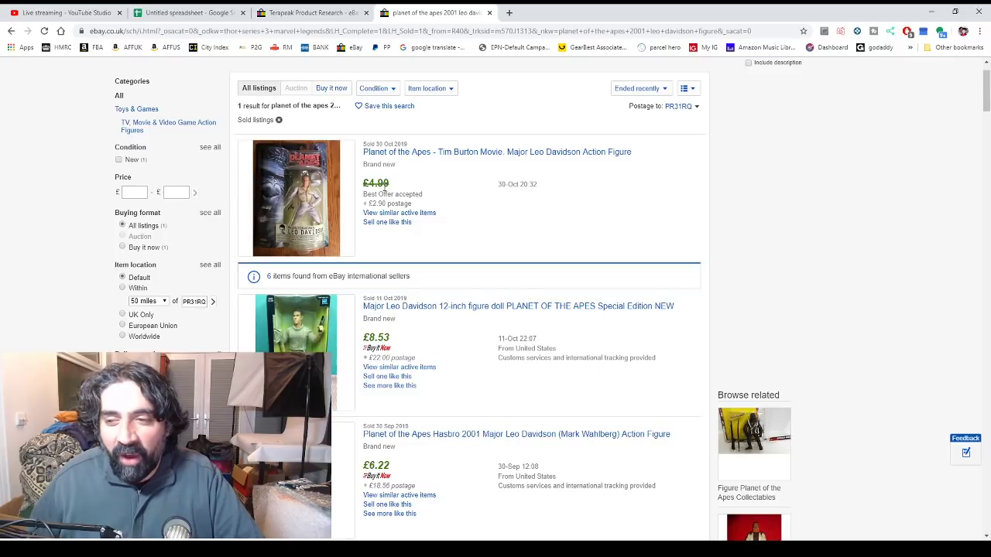
{"action": "scroll", "coordinate": [427, 199], "scroll_direction": "down", "scroll_amount": 4}
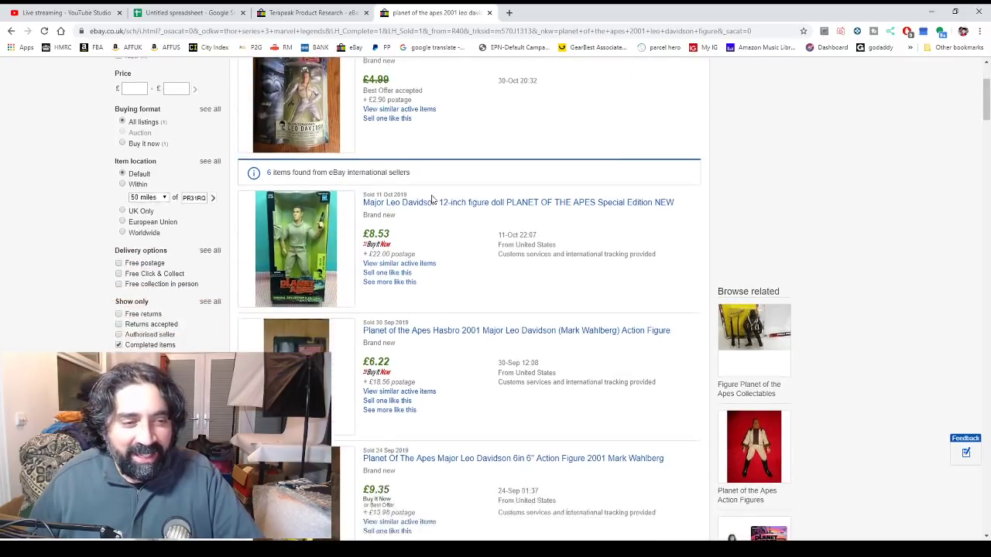
{"action": "scroll", "coordinate": [431, 200], "scroll_direction": "up", "scroll_amount": 5}
{"action": "scroll", "coordinate": [405, 228], "scroll_direction": "down", "scroll_amount": 2}
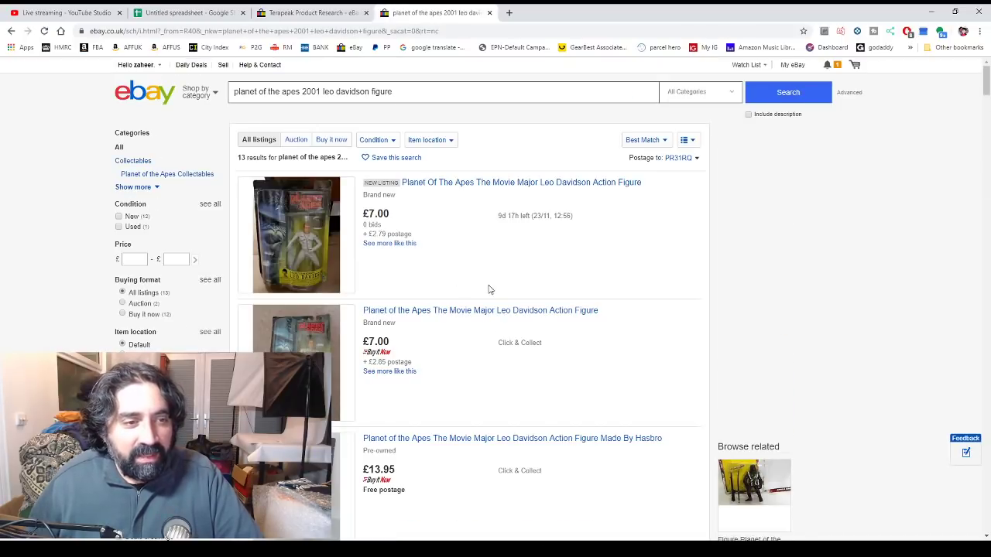
{"action": "scroll", "coordinate": [489, 290], "scroll_direction": "down", "scroll_amount": 2}
{"action": "scroll", "coordinate": [446, 274], "scroll_direction": "up", "scroll_amount": 2}
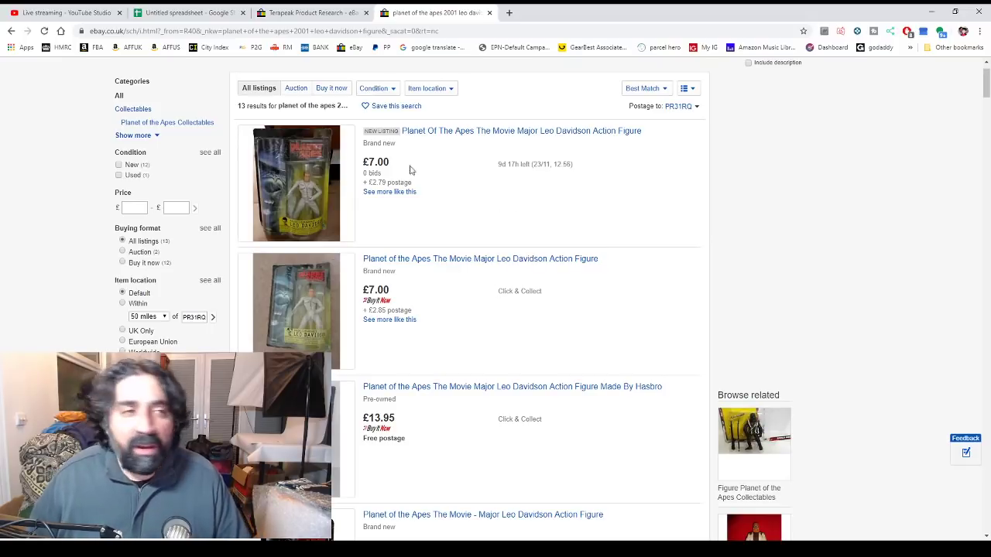
{"action": "scroll", "coordinate": [415, 178], "scroll_direction": "up", "scroll_amount": 1}
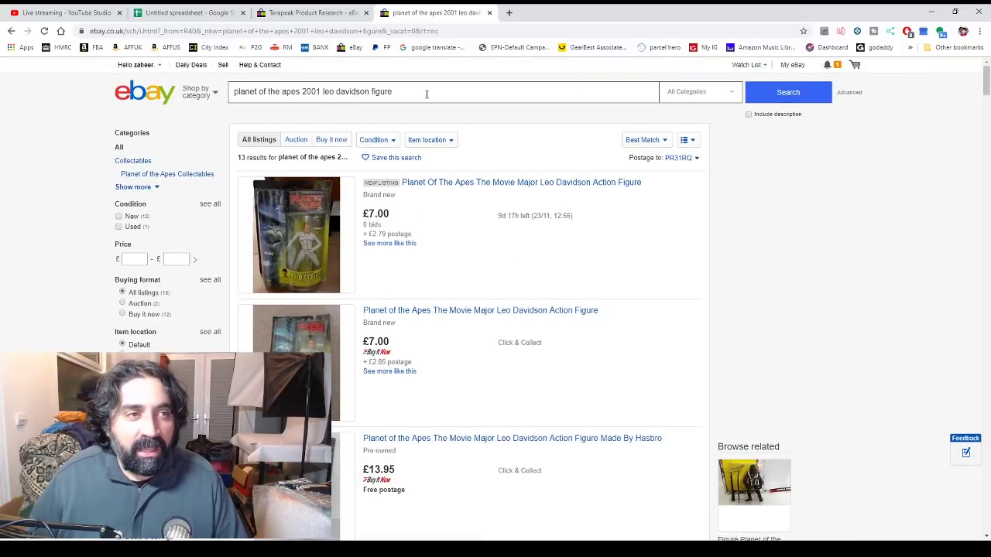
Enter the copied phrase "planet of the apes 2001 leo davidson figure" in row 14 of the spreadsheet with a price of 5
{"action": "left_click_drag", "start_coordinate": [425, 92], "coordinate": [263, 97]}
{"action": "key", "text": "ctrl+c"}
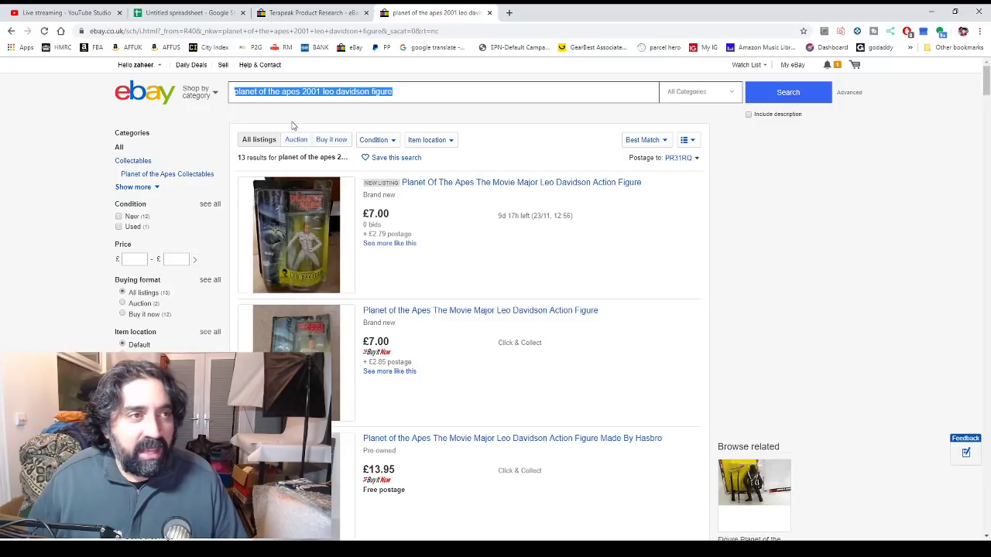
{"action": "left_click", "coordinate": [309, 13]}
{"action": "left_click", "coordinate": [196, 9]}
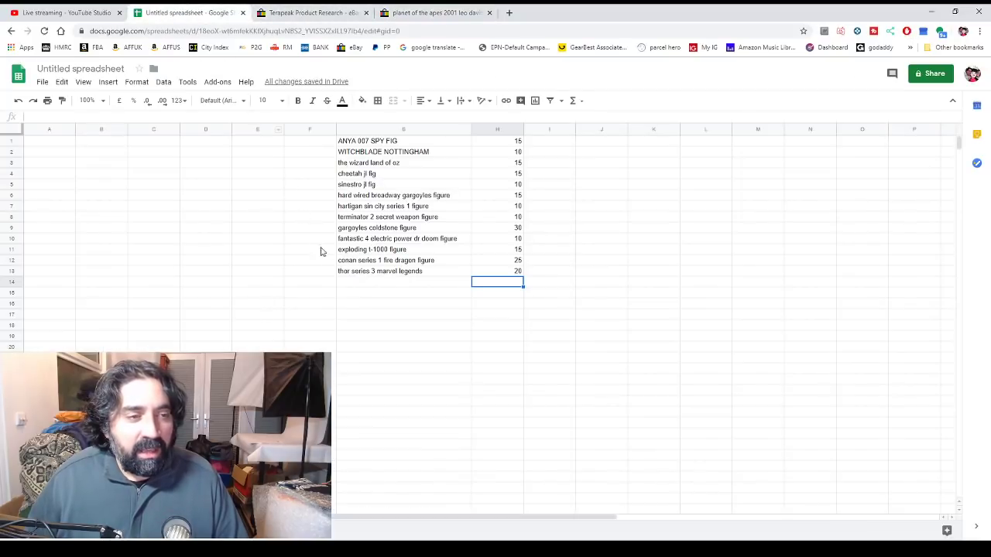
{"action": "left_click", "coordinate": [340, 282]}
{"action": "double_click", "coordinate": [347, 283]}
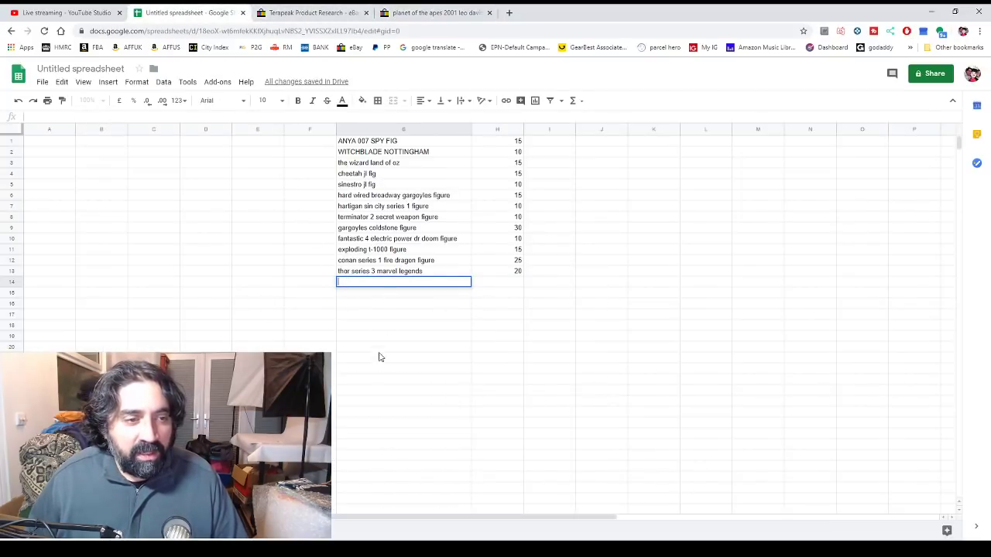
{"action": "key", "text": "ctrl+v"}
{"action": "double_click", "coordinate": [500, 283]}
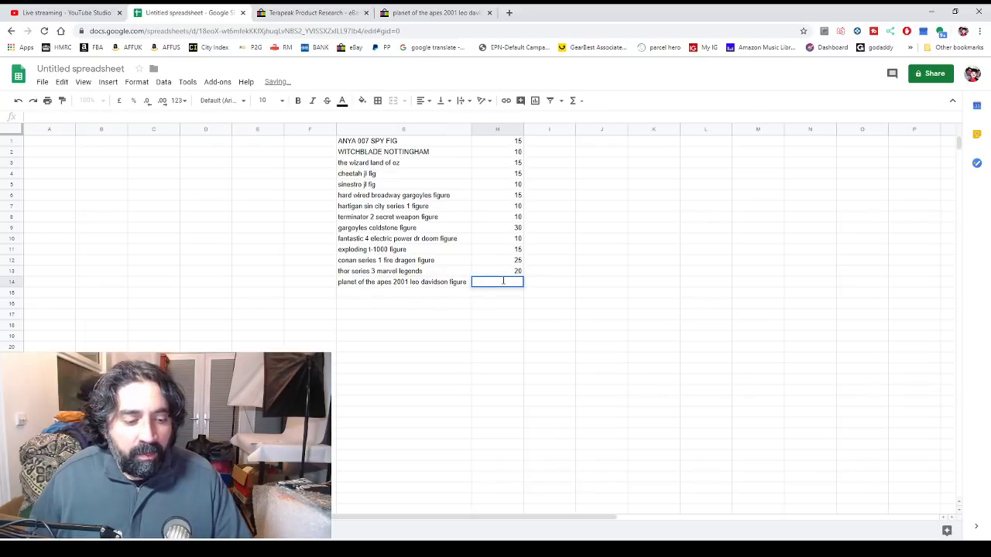
{"action": "key", "text": "Return"}
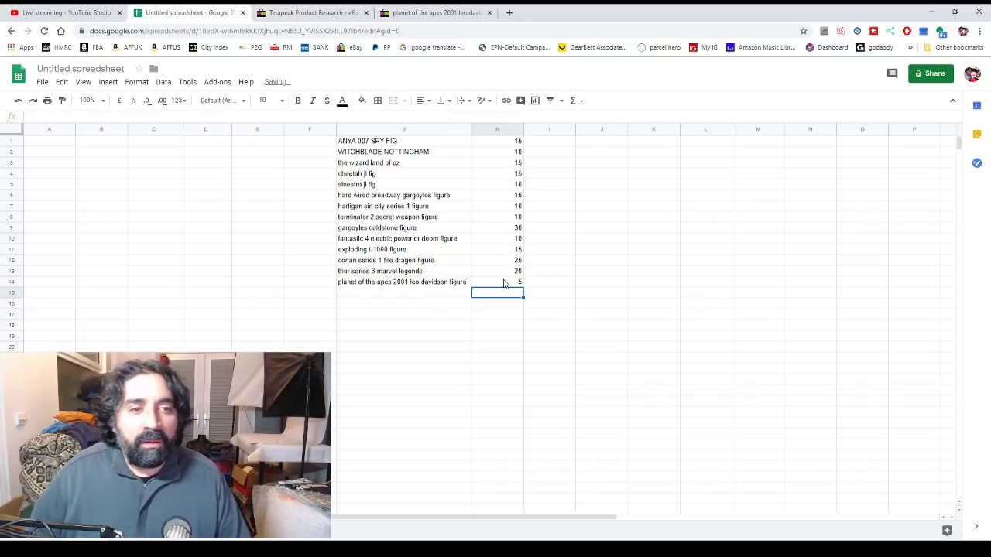
{"action": "left_click", "coordinate": [402, 298]}
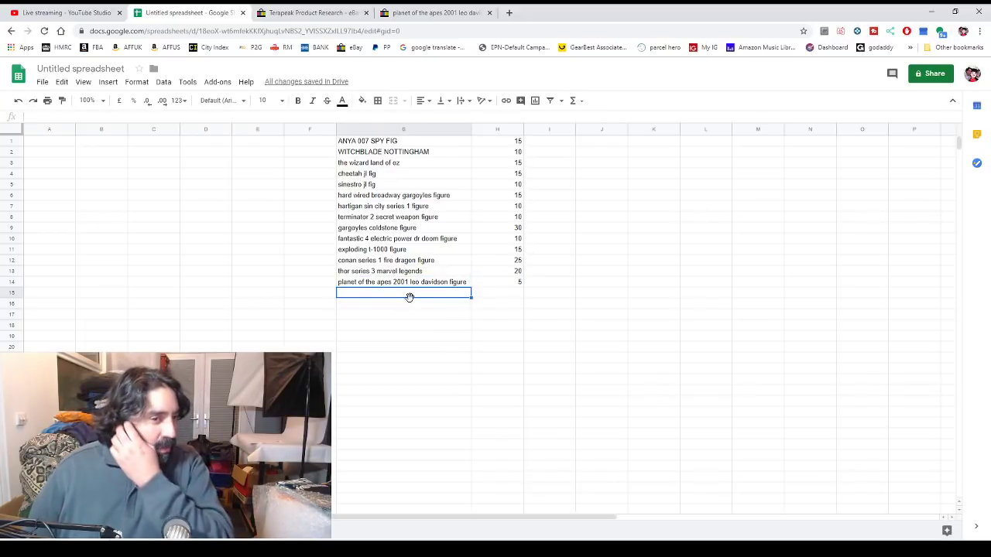
{"action": "double_click", "coordinate": [411, 294]}
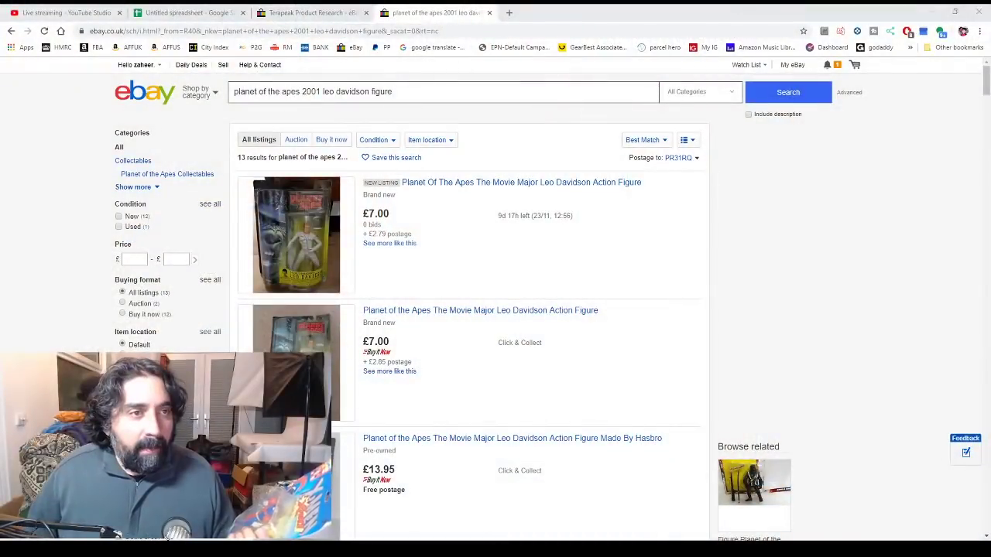
Replace the eBay search phrase and search for "warpath tyco figure"
{"action": "left_click_drag", "start_coordinate": [393, 92], "coordinate": [153, 75]}
{"action": "type", "text": "war"}
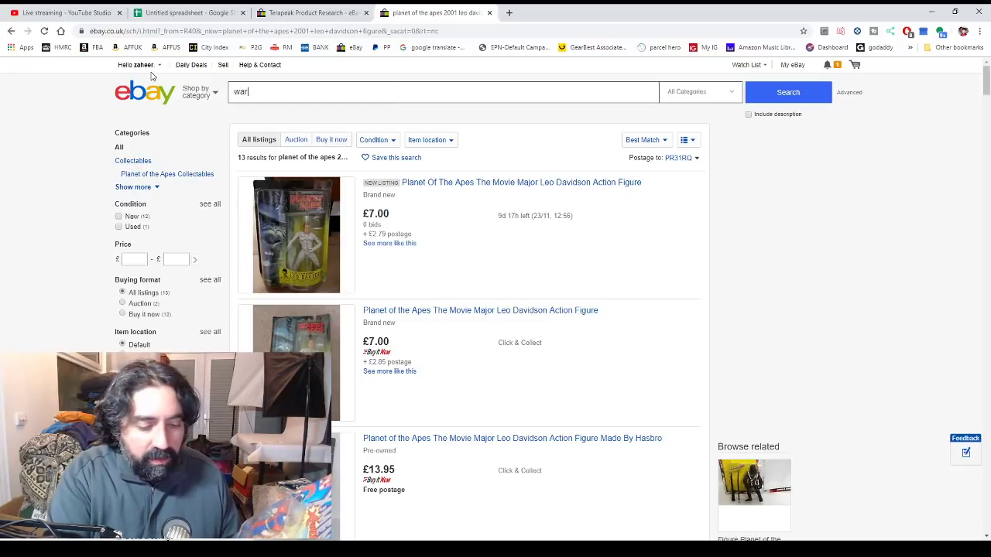
{"action": "type", "text": "path "}
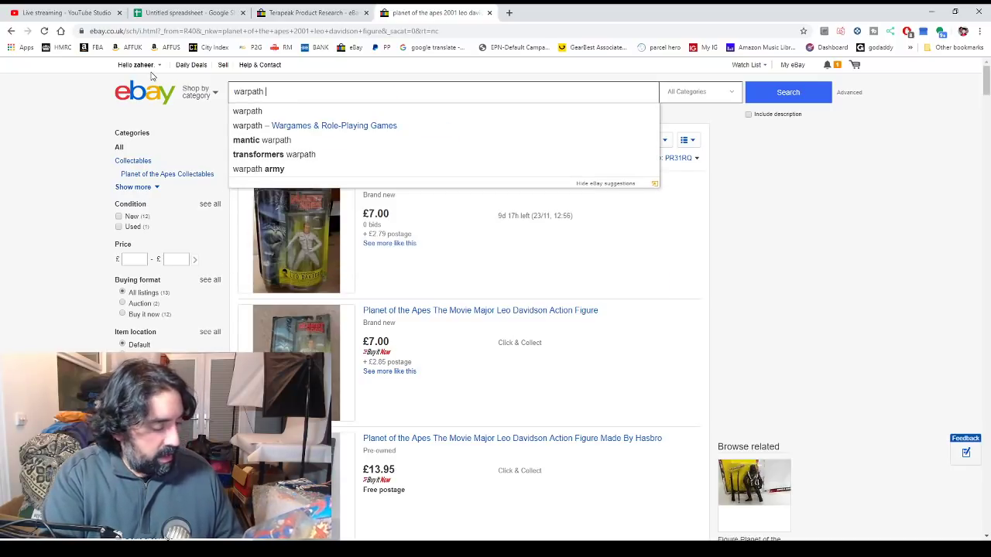
{"action": "type", "text": "tyco figure"}
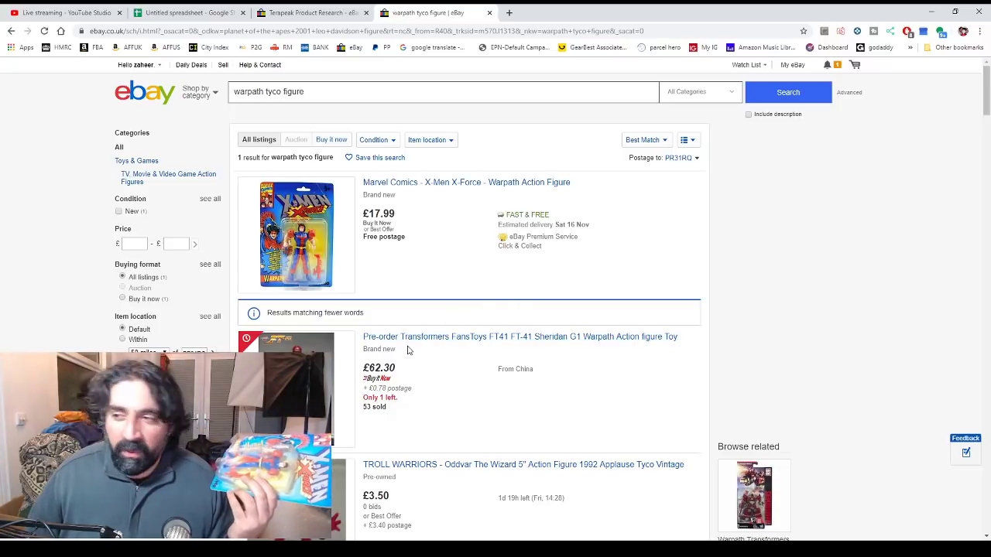
Filter the Warpath results to sold items and review the sold prices of comparable Tyco X-Men figures
{"action": "scroll", "coordinate": [408, 351], "scroll_direction": "down", "scroll_amount": 2}
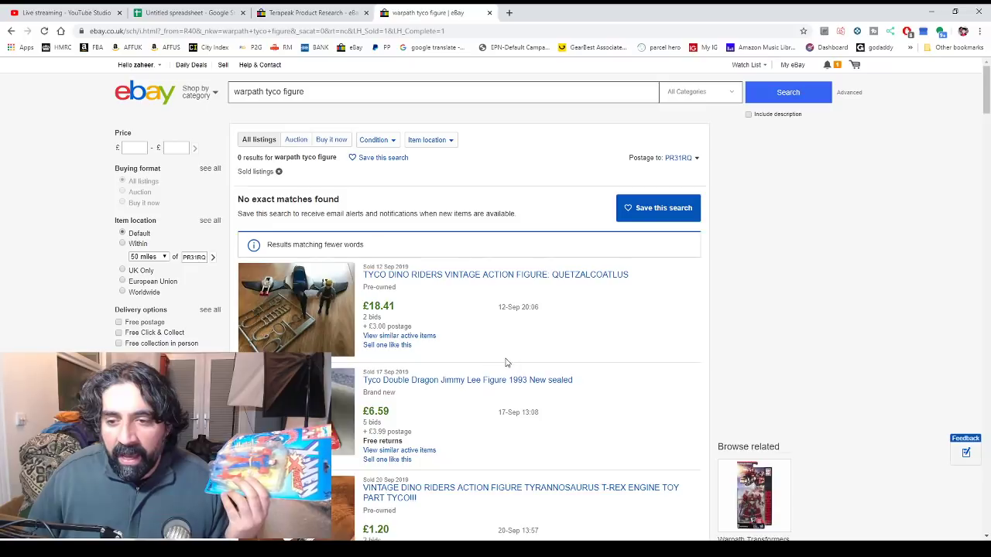
{"action": "scroll", "coordinate": [534, 360], "scroll_direction": "down", "scroll_amount": 1}
{"action": "scroll", "coordinate": [539, 357], "scroll_direction": "down", "scroll_amount": 3}
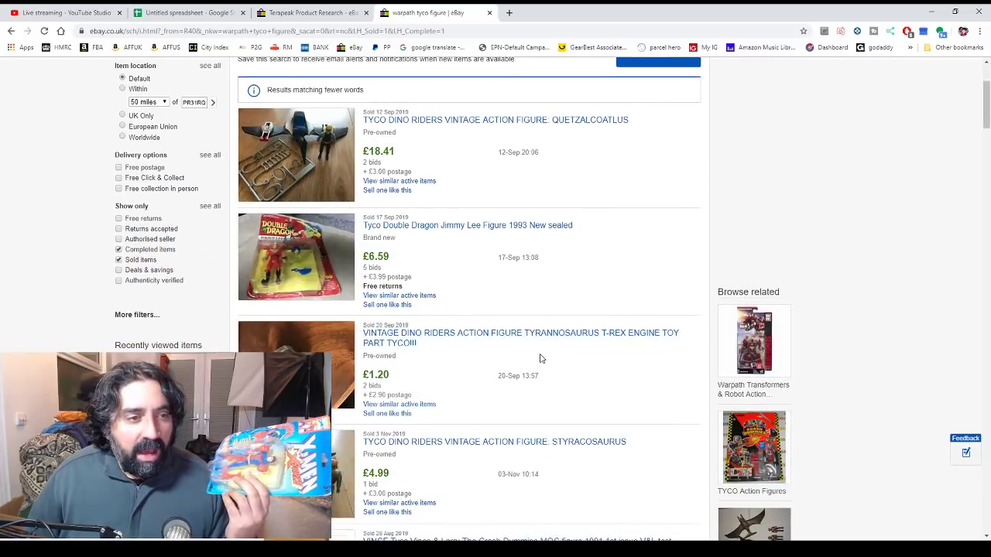
{"action": "scroll", "coordinate": [454, 312], "scroll_direction": "down", "scroll_amount": 2}
{"action": "scroll", "coordinate": [452, 311], "scroll_direction": "down", "scroll_amount": 4}
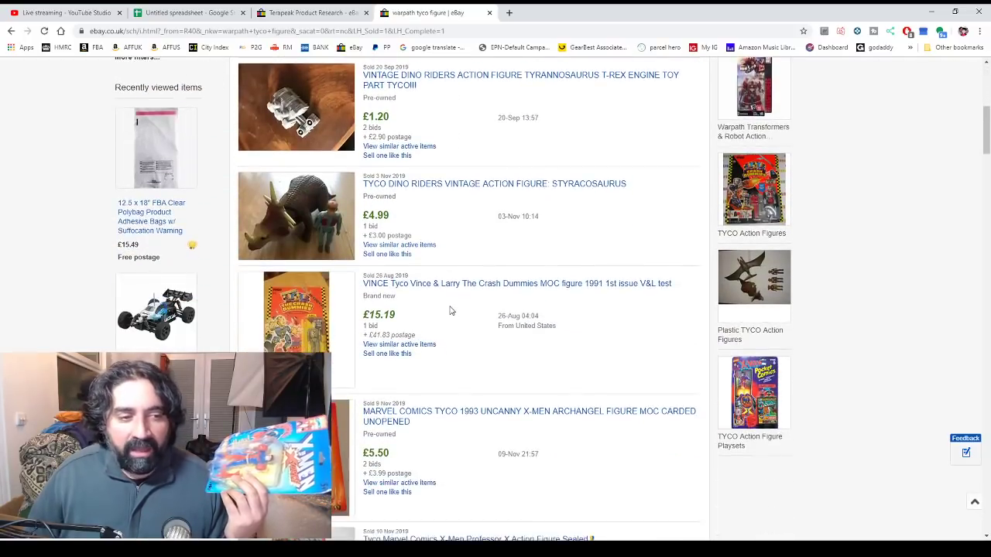
{"action": "scroll", "coordinate": [452, 310], "scroll_direction": "down", "scroll_amount": 1}
{"action": "scroll", "coordinate": [451, 310], "scroll_direction": "down", "scroll_amount": 3}
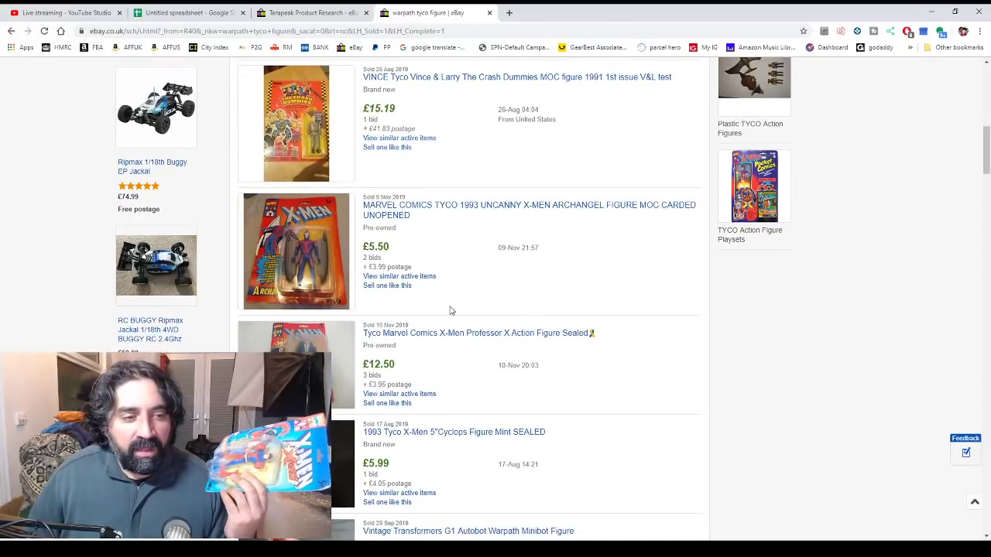
{"action": "scroll", "coordinate": [454, 312], "scroll_direction": "up", "scroll_amount": 5}
{"action": "scroll", "coordinate": [454, 311], "scroll_direction": "up", "scroll_amount": 4}
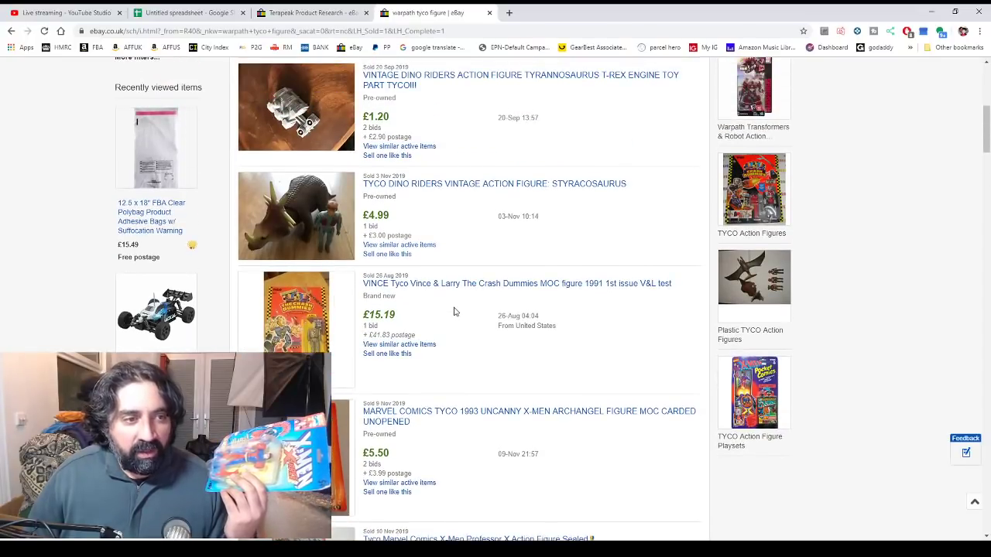
{"action": "scroll", "coordinate": [457, 312], "scroll_direction": "down", "scroll_amount": 1}
{"action": "scroll", "coordinate": [457, 312], "scroll_direction": "down", "scroll_amount": 9}
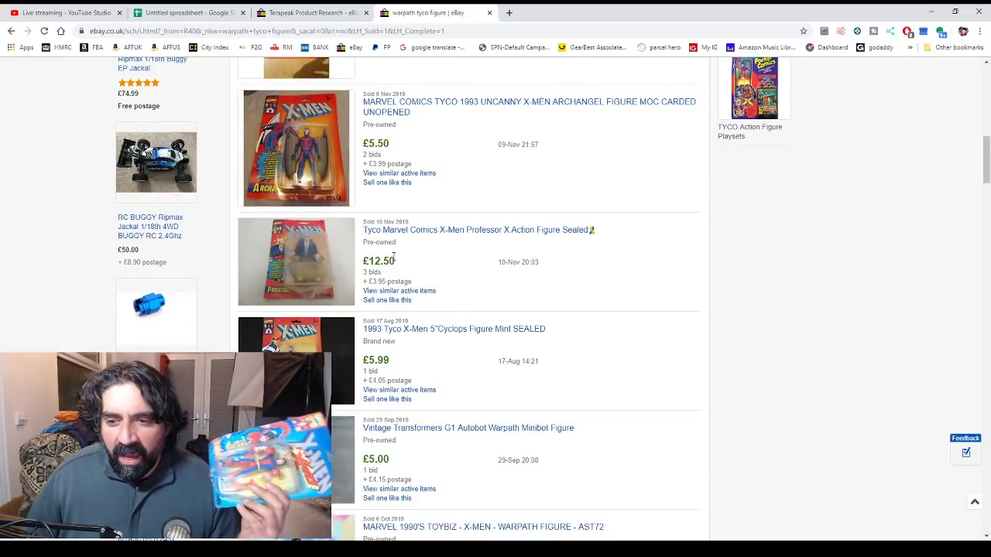
{"action": "scroll", "coordinate": [442, 283], "scroll_direction": "up", "scroll_amount": 12}
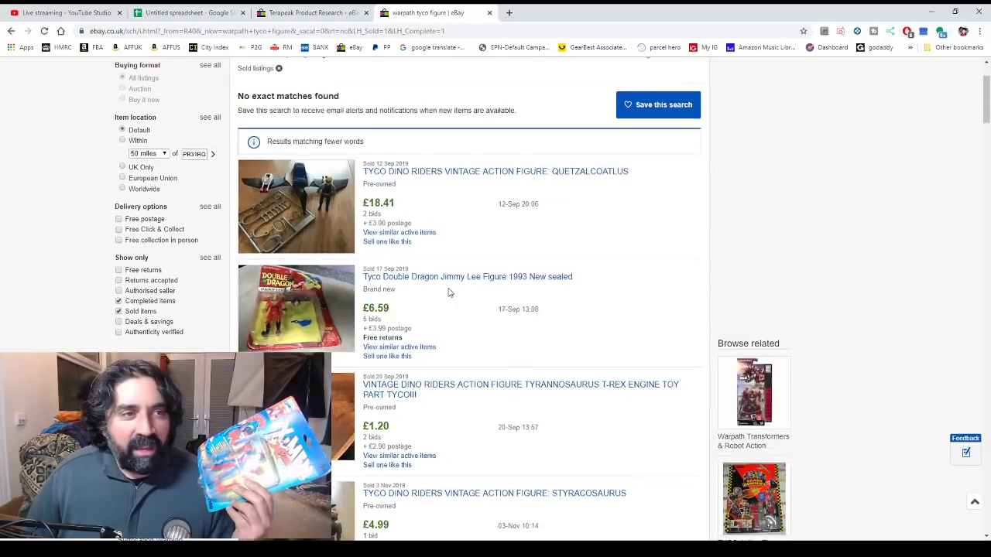
{"action": "scroll", "coordinate": [448, 292], "scroll_direction": "up", "scroll_amount": 2}
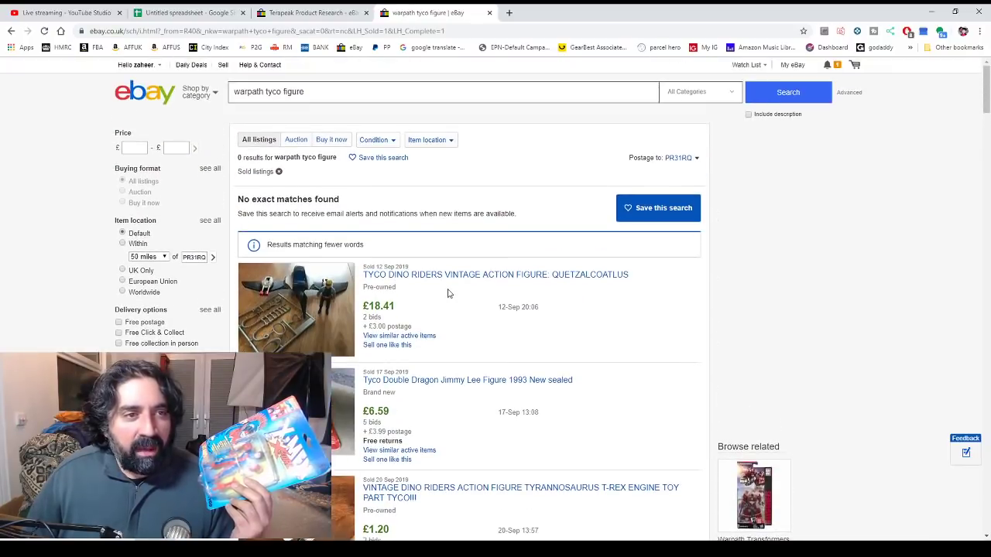
{"action": "scroll", "coordinate": [448, 294], "scroll_direction": "down", "scroll_amount": 14}
{"action": "scroll", "coordinate": [449, 298], "scroll_direction": "down", "scroll_amount": 4}
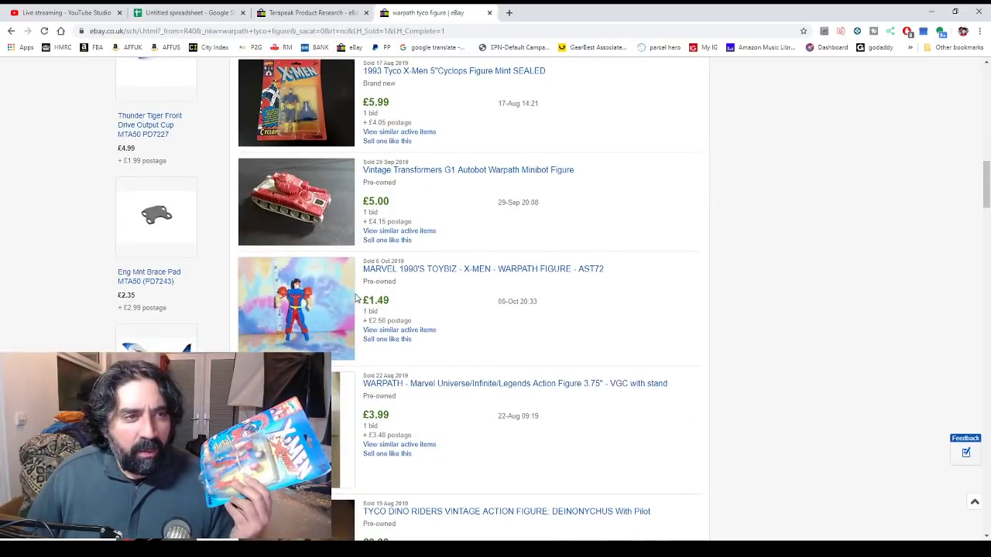
{"action": "scroll", "coordinate": [370, 299], "scroll_direction": "down", "scroll_amount": 10}
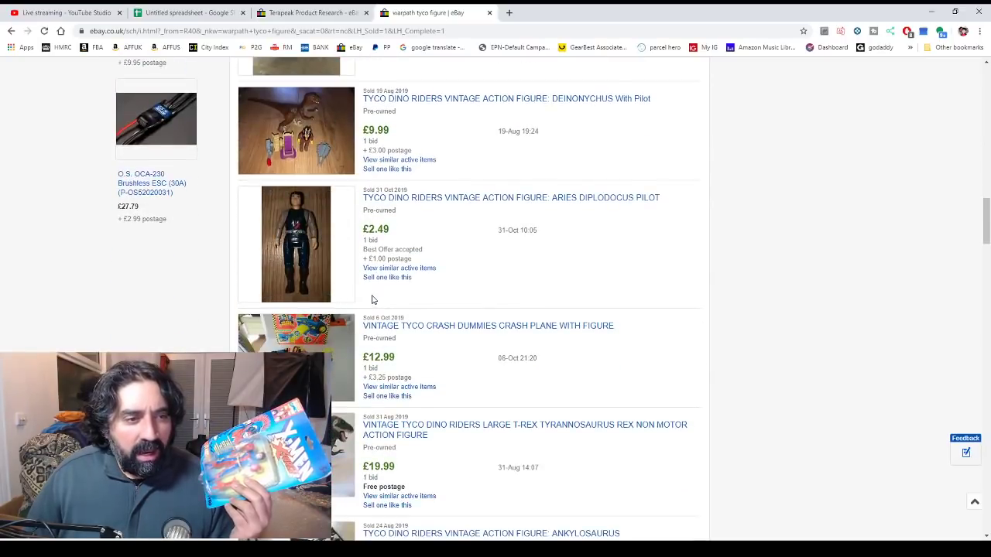
{"action": "scroll", "coordinate": [388, 305], "scroll_direction": "down", "scroll_amount": 6}
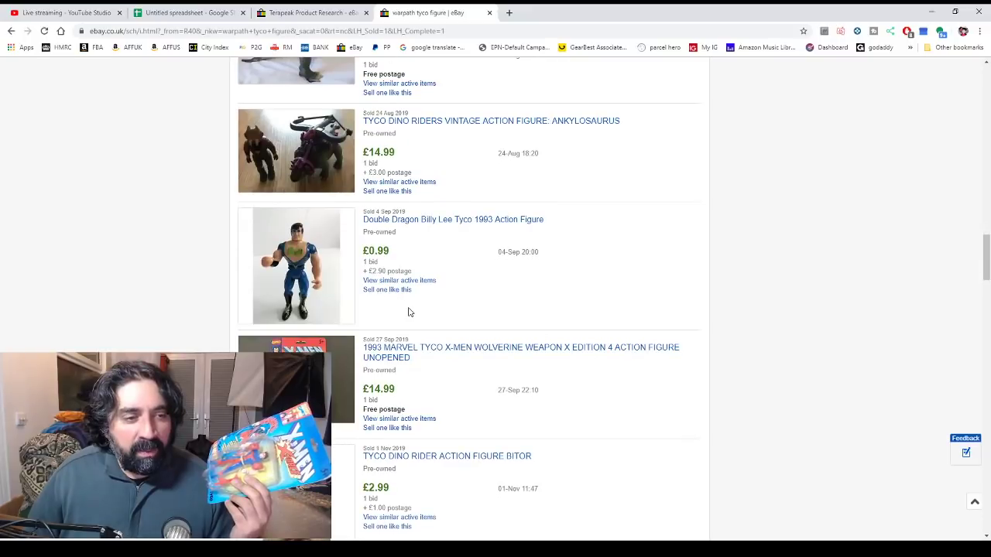
{"action": "scroll", "coordinate": [409, 312], "scroll_direction": "down", "scroll_amount": 5}
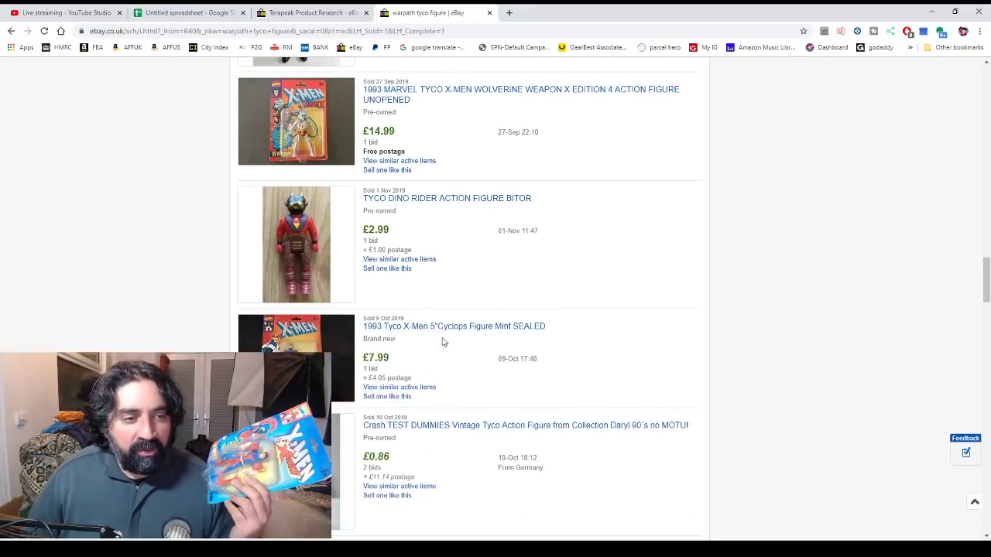
{"action": "scroll", "coordinate": [405, 361], "scroll_direction": "down", "scroll_amount": 5}
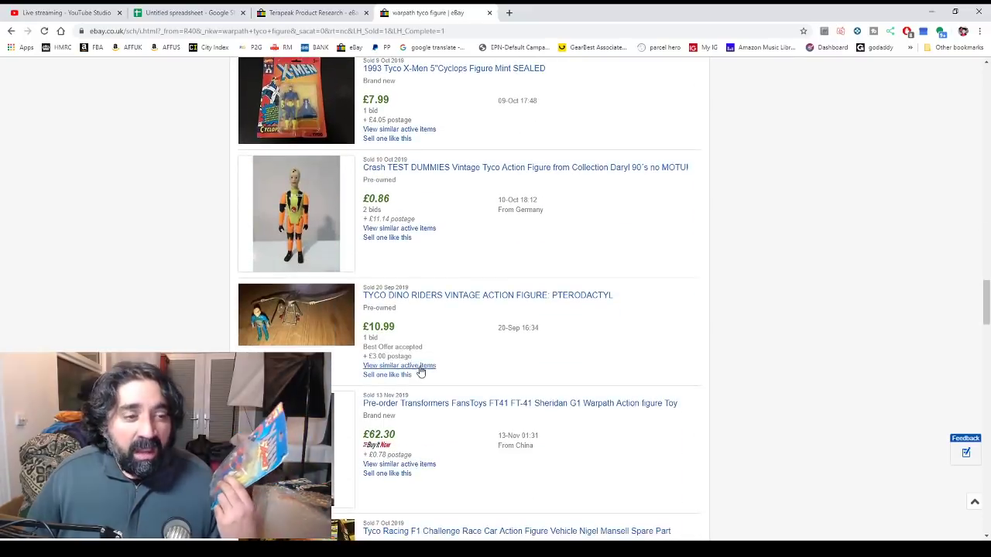
{"action": "scroll", "coordinate": [423, 354], "scroll_direction": "up", "scroll_amount": 20}
{"action": "scroll", "coordinate": [360, 217], "scroll_direction": "up", "scroll_amount": 4}
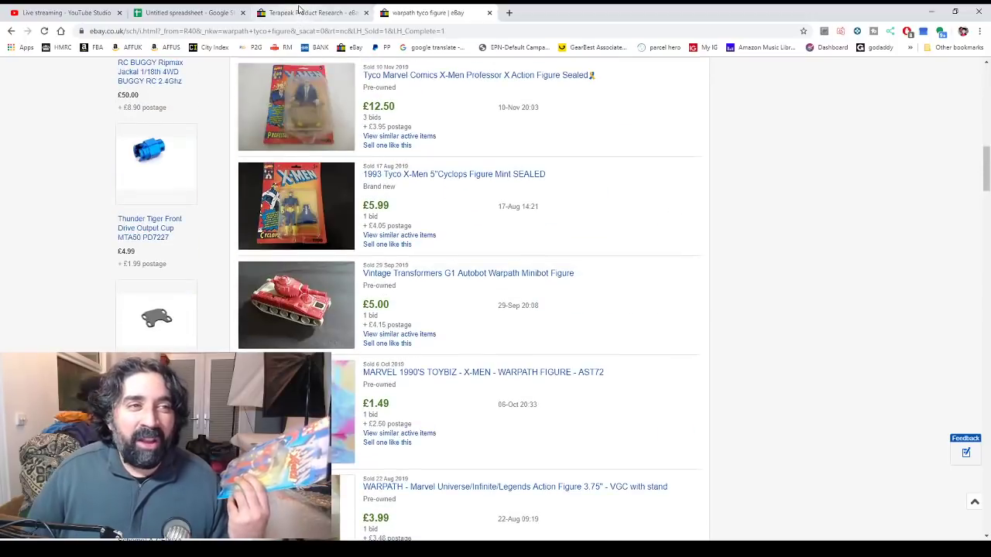
{"action": "left_click", "coordinate": [299, 9]}
{"action": "left_click", "coordinate": [421, 12]}
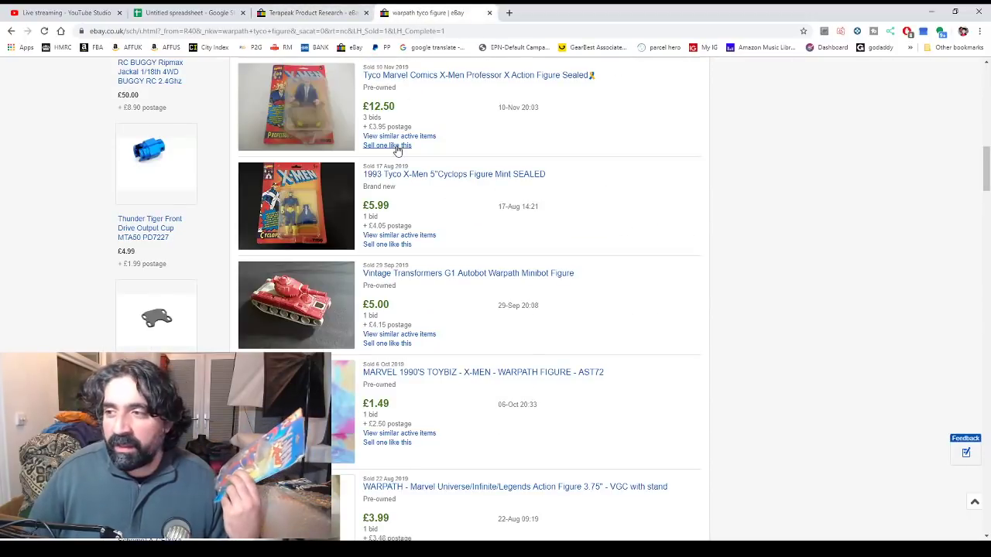
Copy the search phrase "warpath tyco figure" into row 15 of the spreadsheet with a price of 5
{"action": "scroll", "coordinate": [286, 172], "scroll_direction": "up", "scroll_amount": 10}
{"action": "left_click_drag", "start_coordinate": [305, 92], "coordinate": [246, 94]}
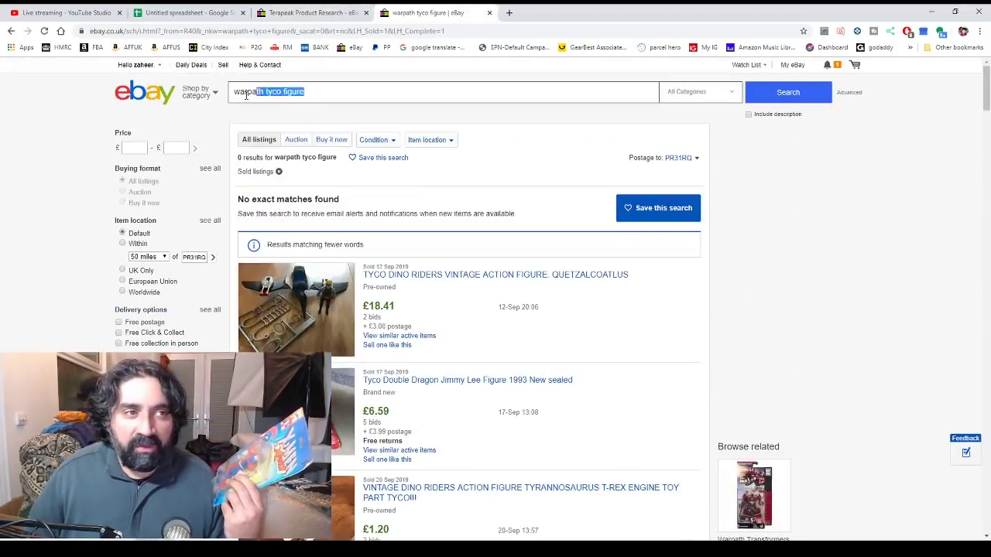
{"action": "left_click", "coordinate": [297, 14]}
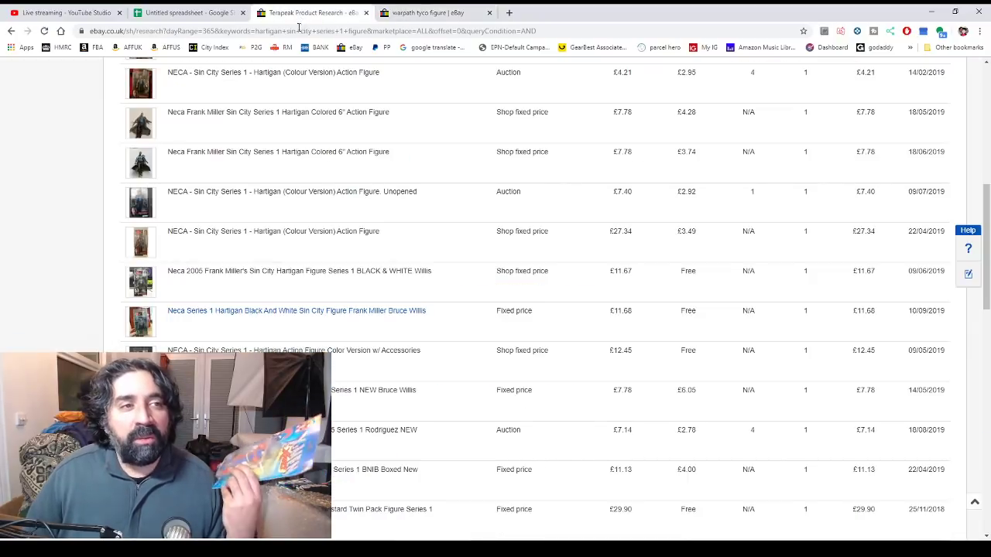
{"action": "left_click", "coordinate": [179, 13]}
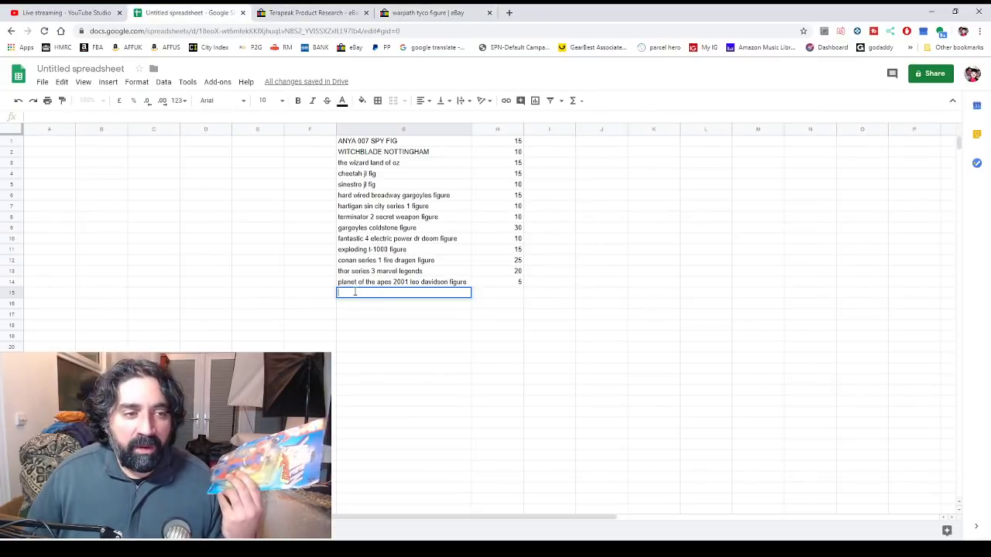
{"action": "type", "text": "warpath tyco figure"}
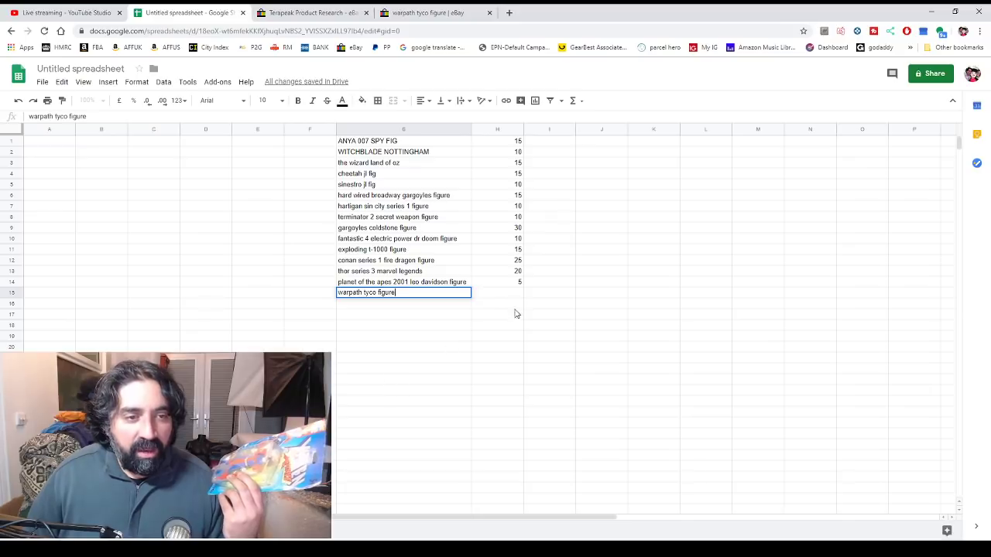
{"action": "double_click", "coordinate": [508, 297]}
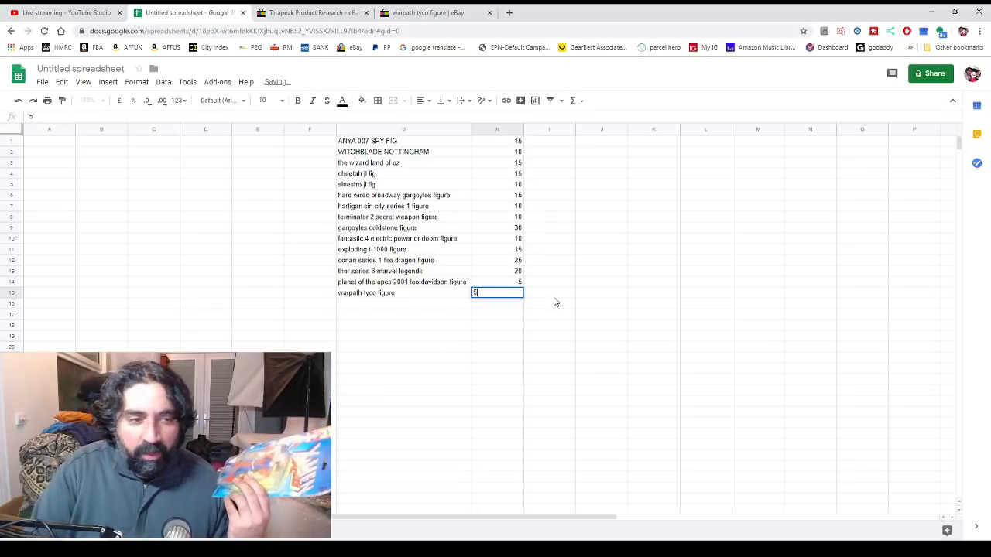
{"action": "type", "text": "5"}
{"action": "key", "text": "Return"}
{"action": "left_click", "coordinate": [404, 305]}
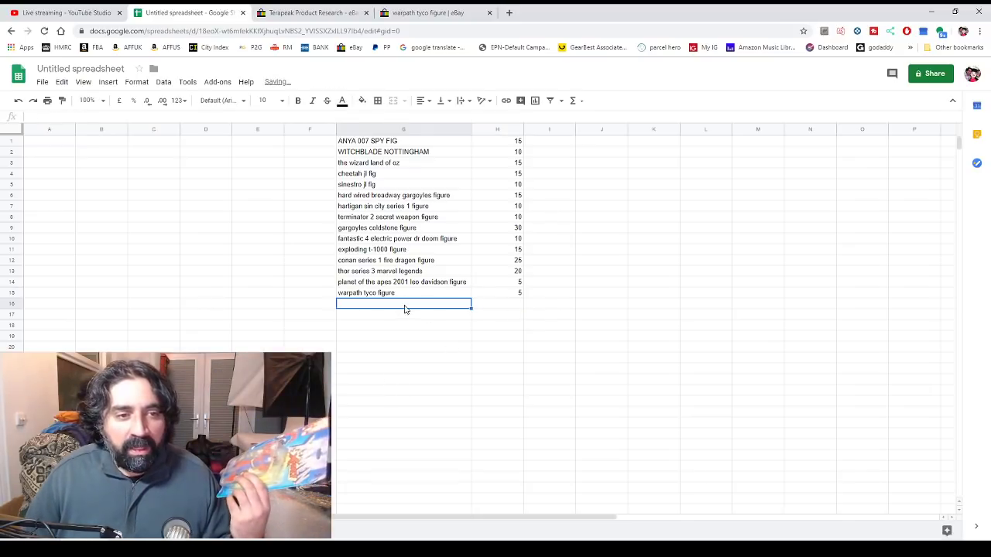
{"action": "key", "text": "Return"}
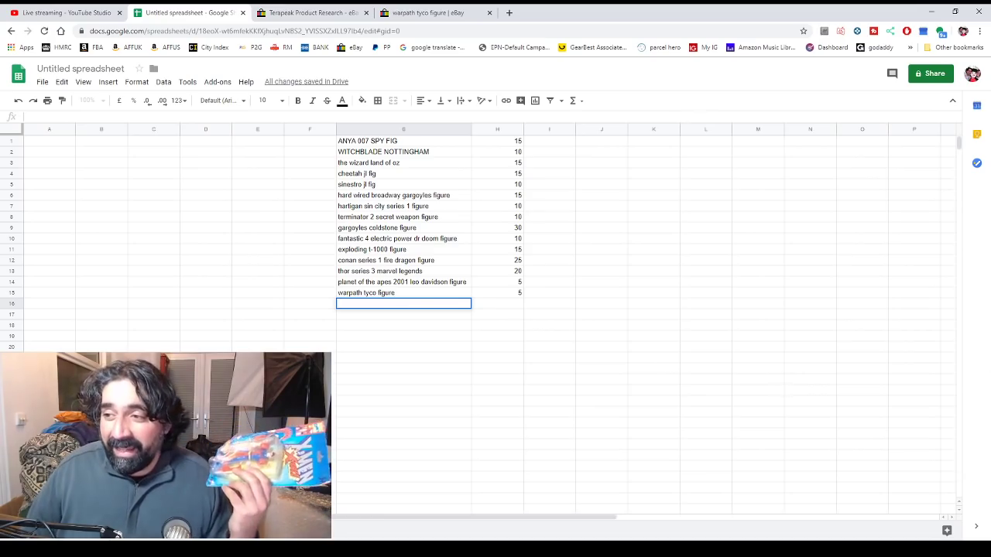
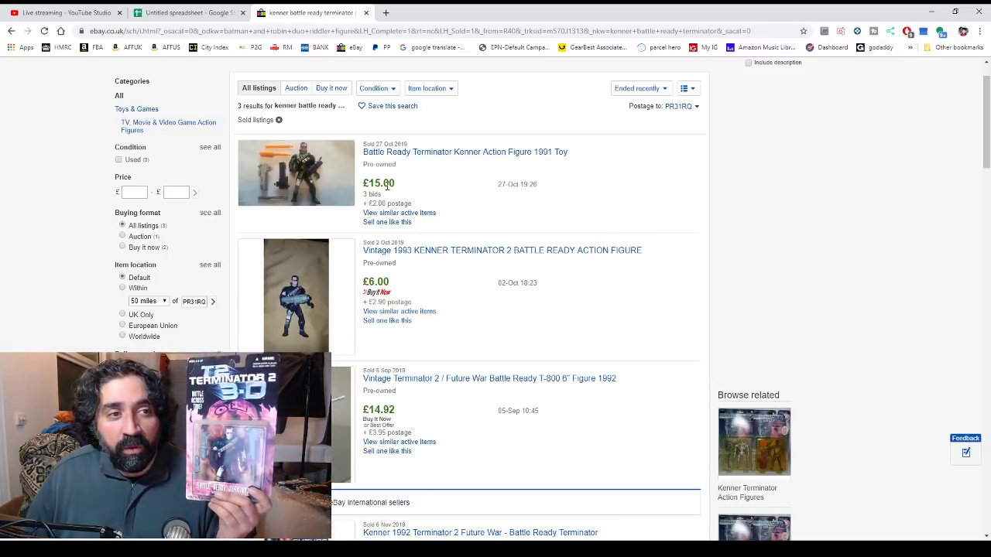
Review the sold prices of comparable Kenner Battle Ready Terminator figures, including those from international sellers
{"action": "scroll", "coordinate": [430, 195], "scroll_direction": "down", "scroll_amount": 5}
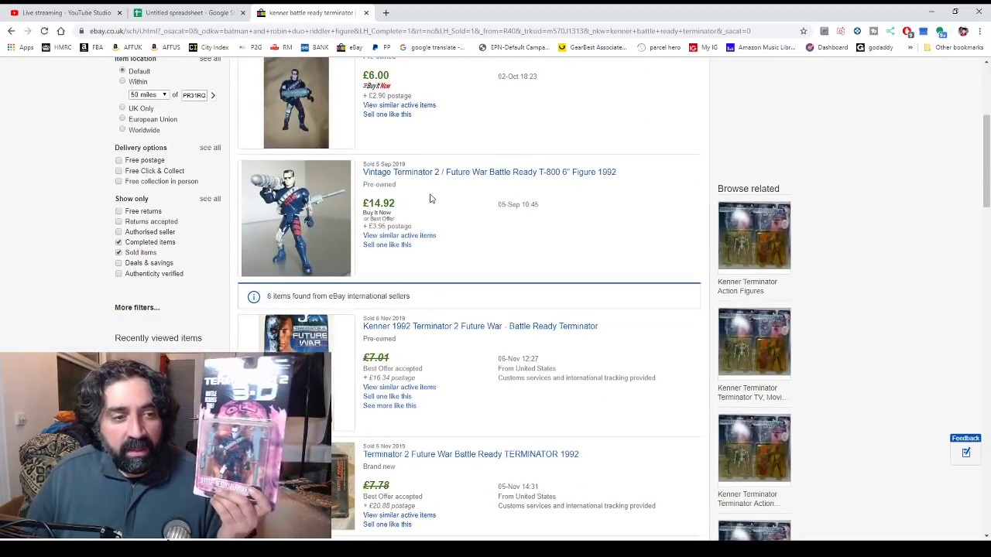
{"action": "scroll", "coordinate": [432, 199], "scroll_direction": "down", "scroll_amount": 3}
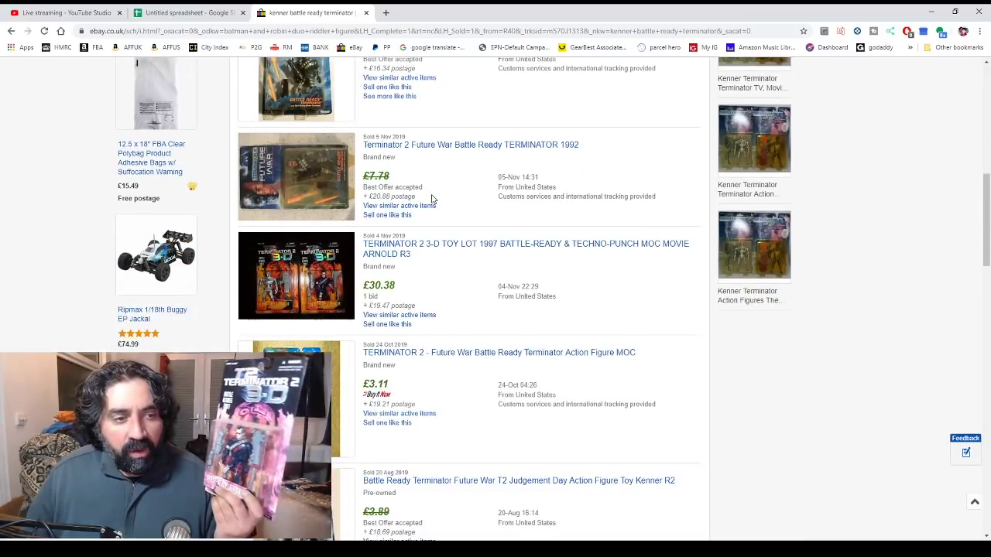
{"action": "scroll", "coordinate": [433, 199], "scroll_direction": "up", "scroll_amount": 4}
{"action": "scroll", "coordinate": [437, 199], "scroll_direction": "up", "scroll_amount": 6}
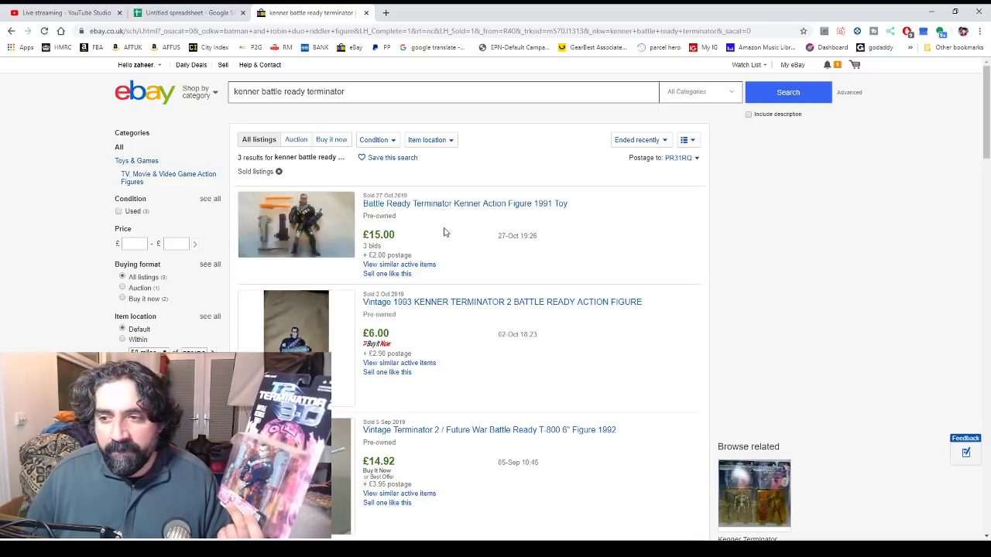
{"action": "scroll", "coordinate": [441, 229], "scroll_direction": "down", "scroll_amount": 2}
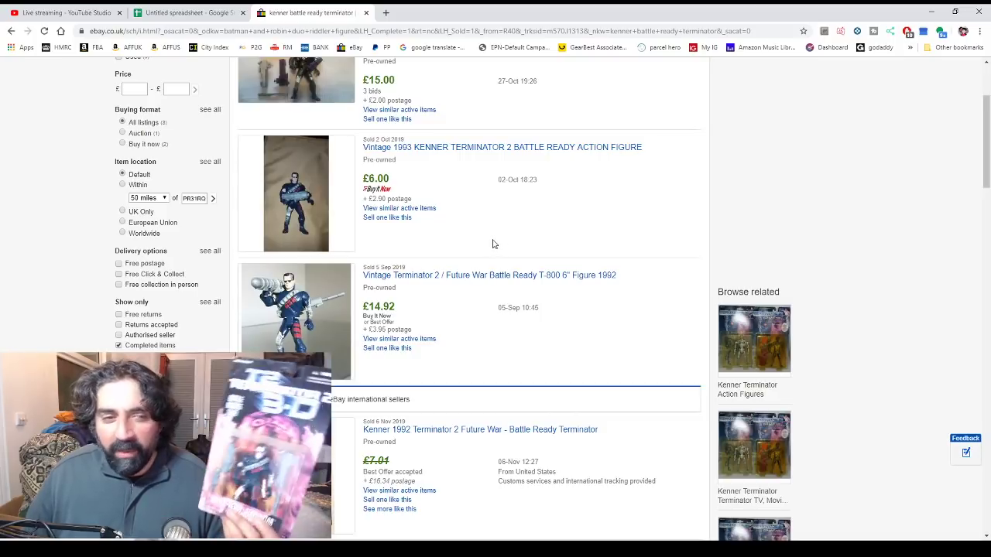
{"action": "scroll", "coordinate": [492, 244], "scroll_direction": "down", "scroll_amount": 7}
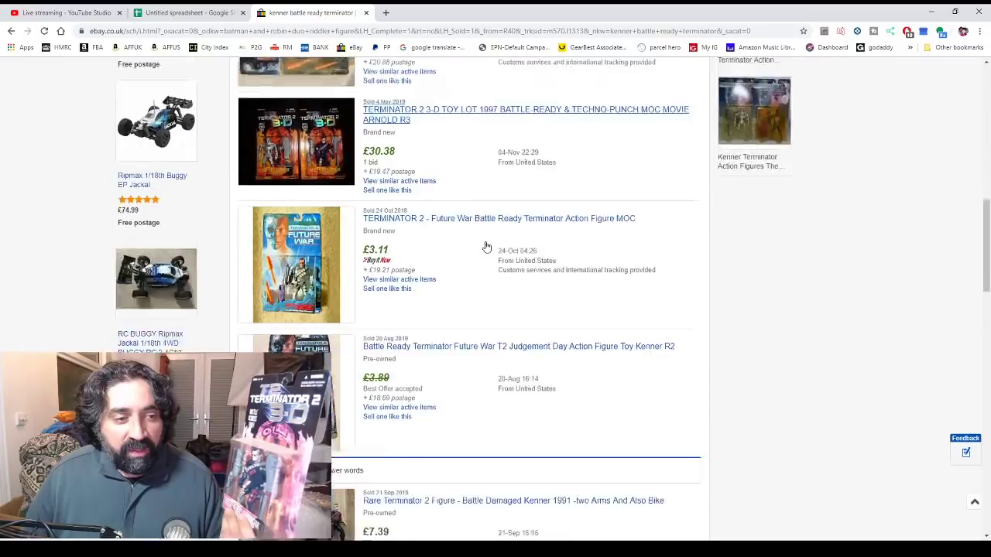
{"action": "scroll", "coordinate": [486, 246], "scroll_direction": "down", "scroll_amount": 1}
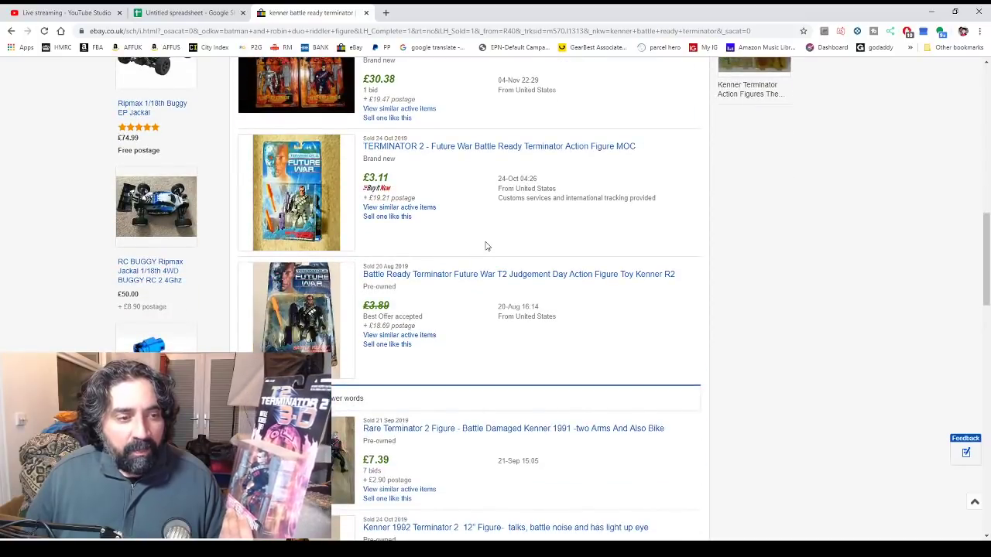
{"action": "scroll", "coordinate": [486, 247], "scroll_direction": "up", "scroll_amount": 15}
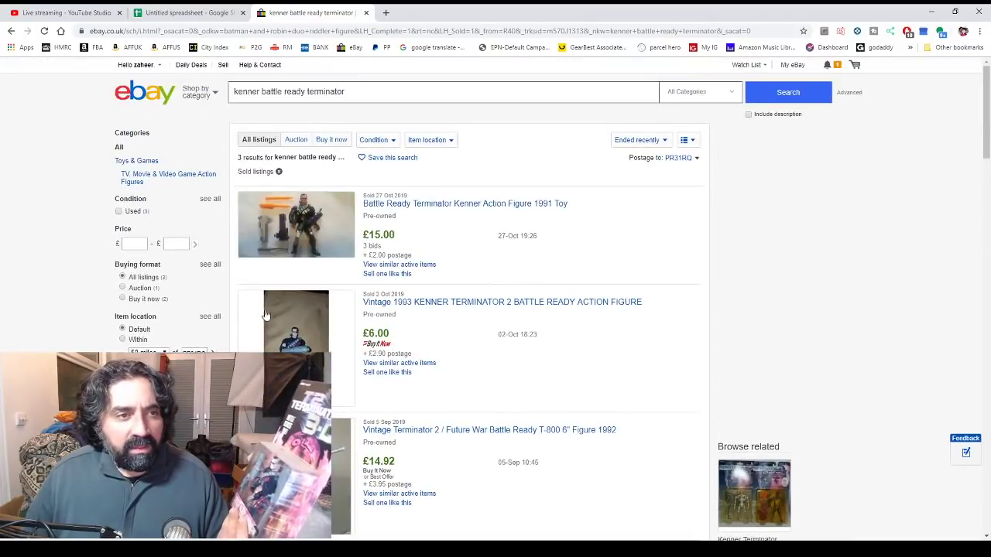
Show the active listings for "kenner battle ready terminator" and examine the asking prices of comparable carded Terminator 2 3-D figures
{"action": "key", "text": "F5"}
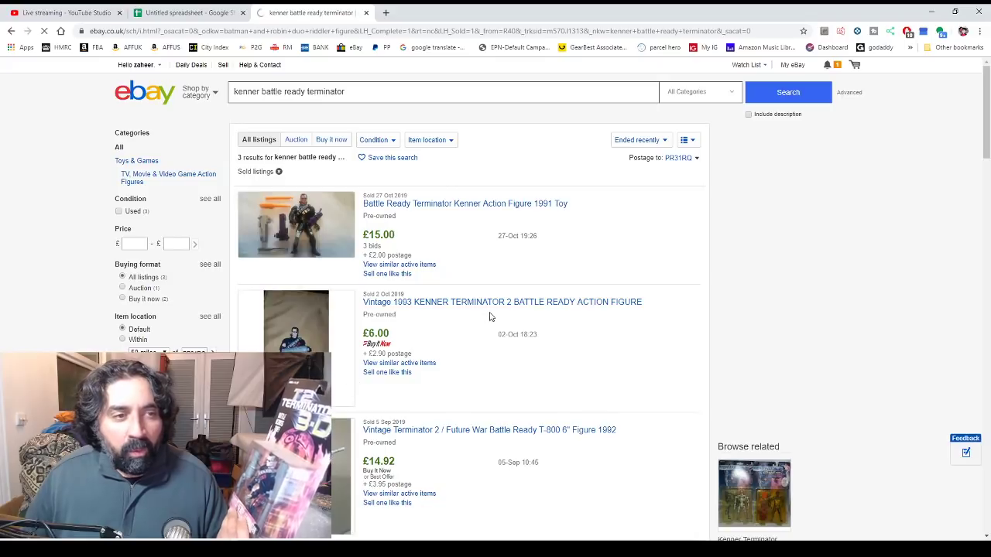
{"action": "scroll", "coordinate": [488, 317], "scroll_direction": "down", "scroll_amount": 2}
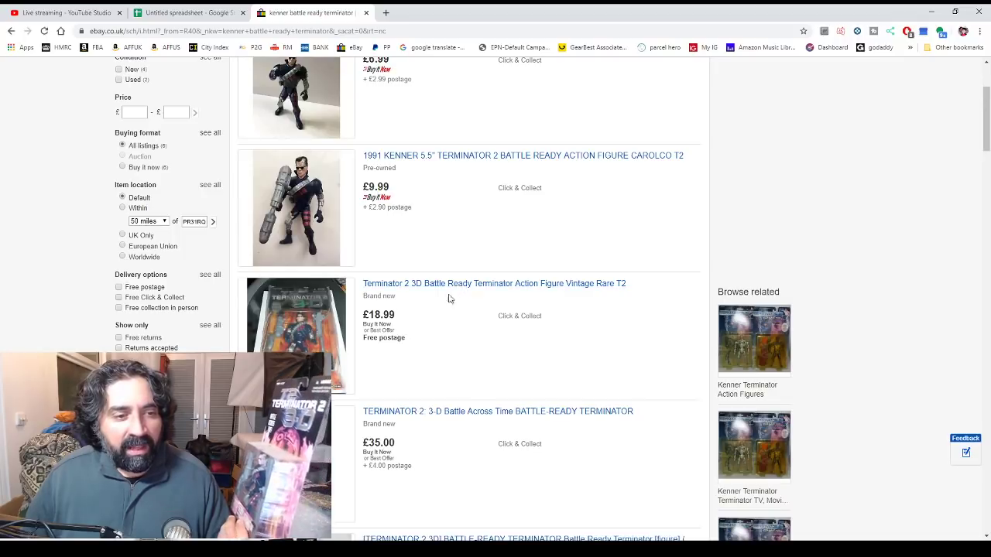
{"action": "scroll", "coordinate": [449, 294], "scroll_direction": "down", "scroll_amount": 2}
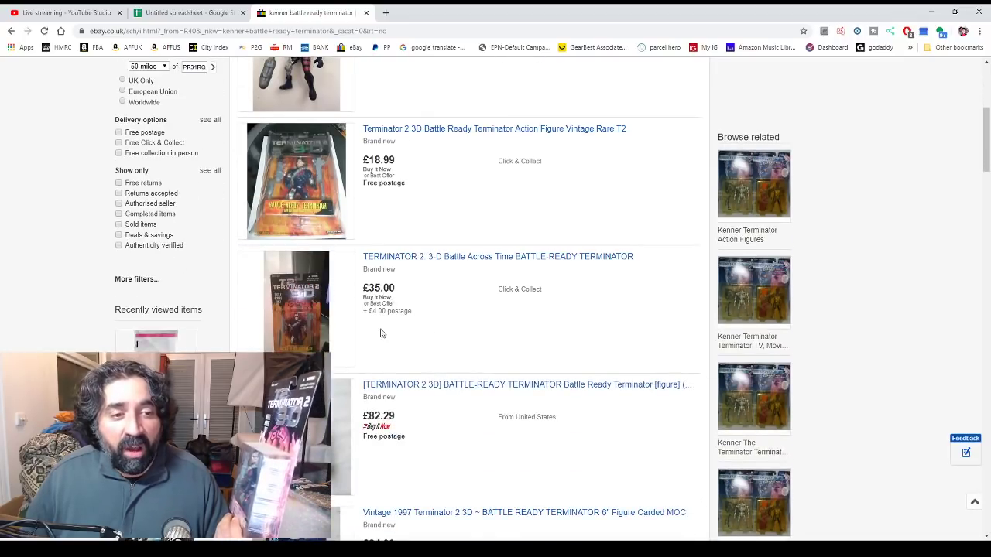
{"action": "scroll", "coordinate": [391, 340], "scroll_direction": "down", "scroll_amount": 1}
{"action": "scroll", "coordinate": [409, 337], "scroll_direction": "down", "scroll_amount": 1}
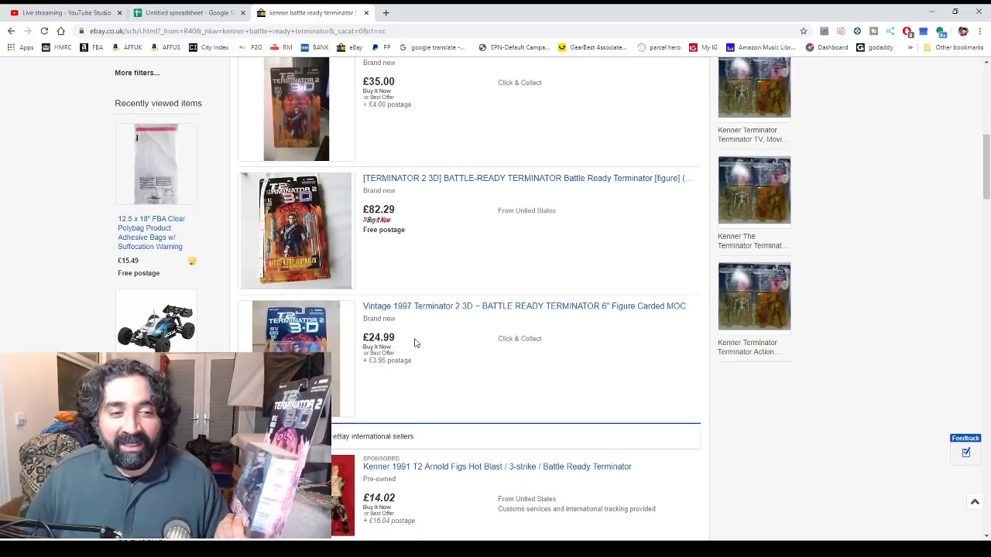
{"action": "scroll", "coordinate": [403, 345], "scroll_direction": "up", "scroll_amount": 4}
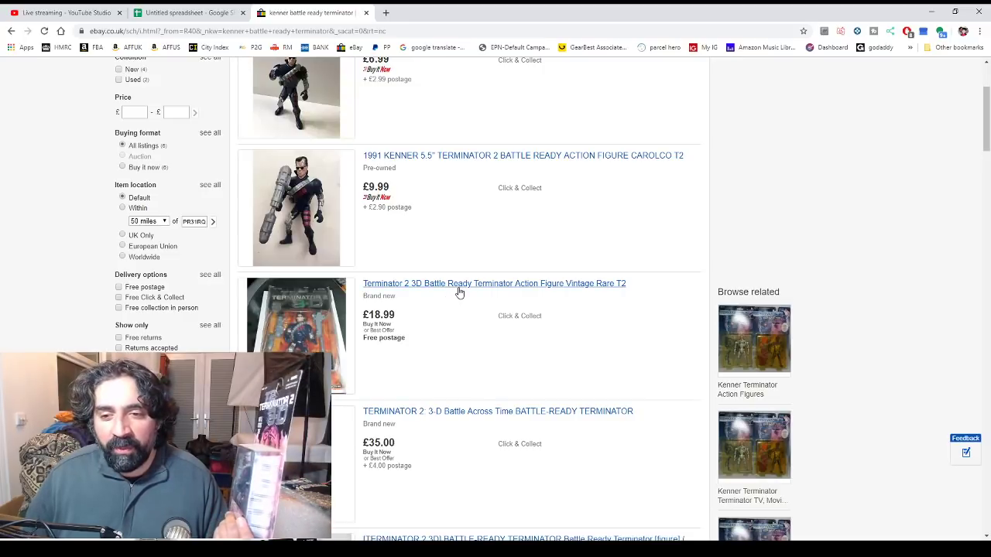
{"action": "scroll", "coordinate": [457, 294], "scroll_direction": "up", "scroll_amount": 2}
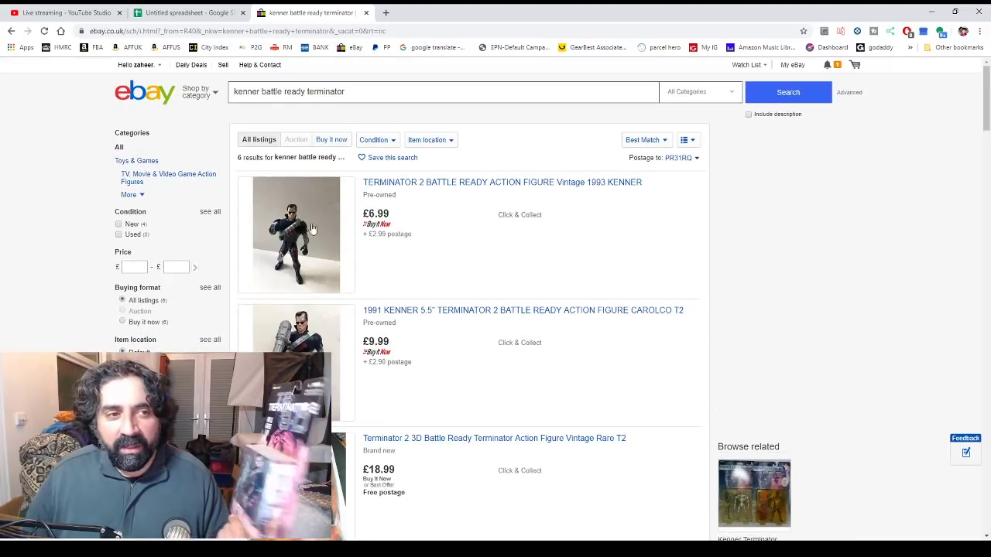
{"action": "scroll", "coordinate": [458, 294], "scroll_direction": "down", "scroll_amount": 2}
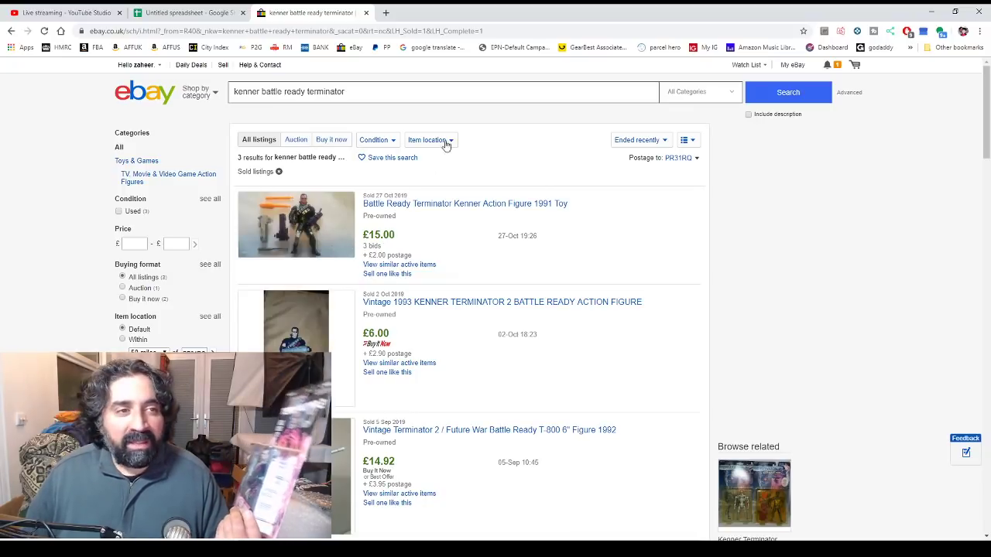
Copy the search phrase "kenner battle ready terminator" into row 25 of the spreadsheet with a price of 15
{"action": "left_click_drag", "start_coordinate": [346, 92], "coordinate": [233, 93]}
{"action": "key", "text": "ctrl+c"}
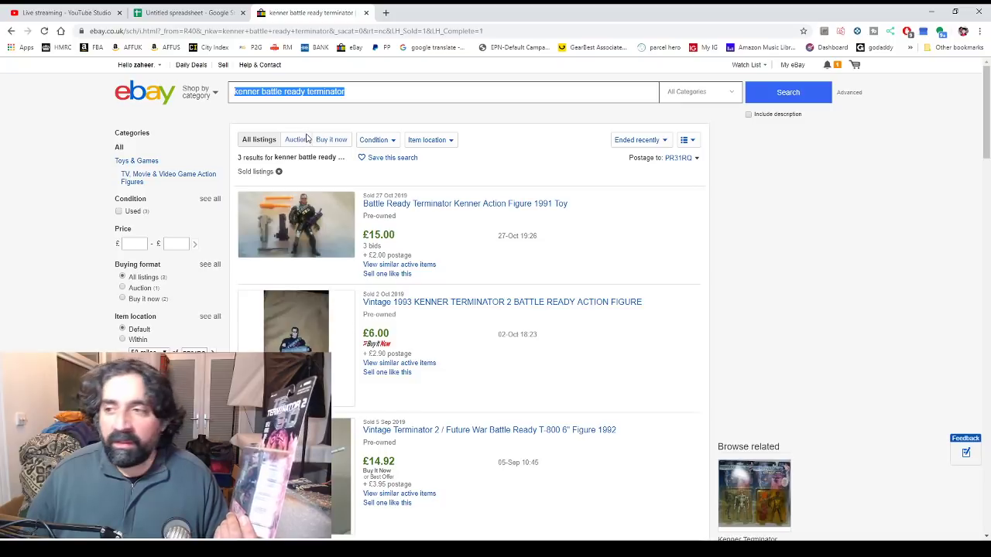
{"action": "left_click", "coordinate": [165, 13]}
{"action": "double_click", "coordinate": [348, 400]}
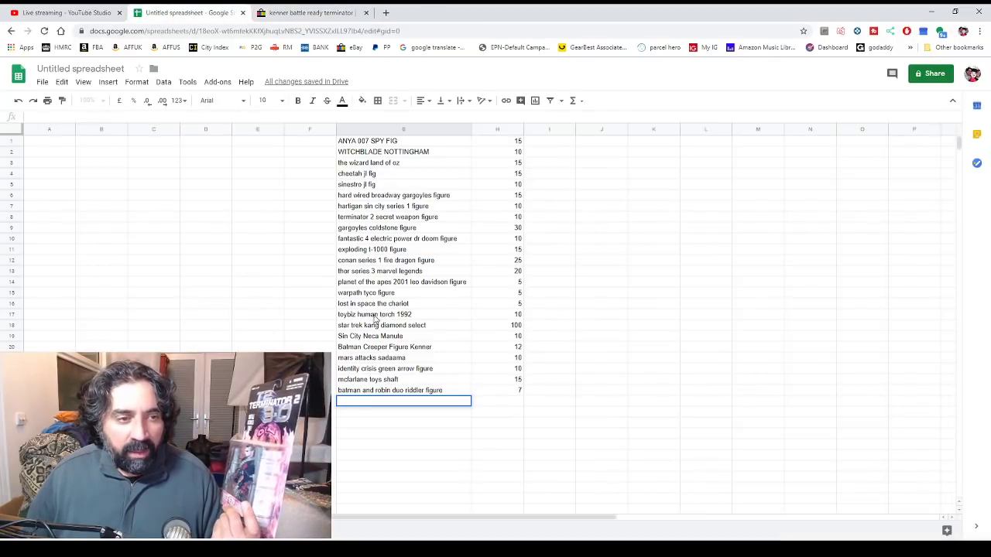
{"action": "key", "text": "ctrl+v"}
{"action": "left_click", "coordinate": [501, 400]}
{"action": "double_click", "coordinate": [501, 400]}
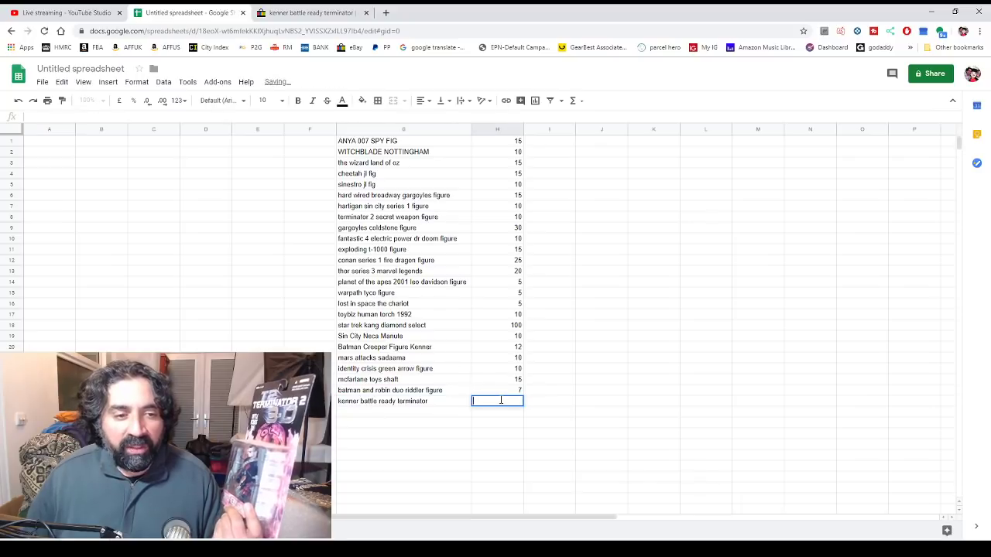
{"action": "type", "text": "15"}
{"action": "key", "text": "Return"}
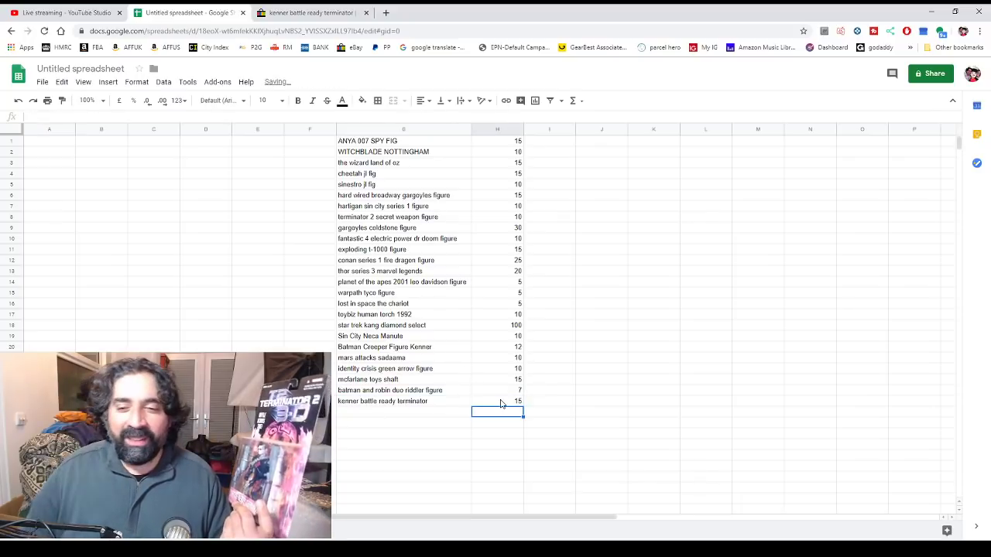
{"action": "left_click", "coordinate": [387, 413]}
{"action": "double_click", "coordinate": [386, 413]}
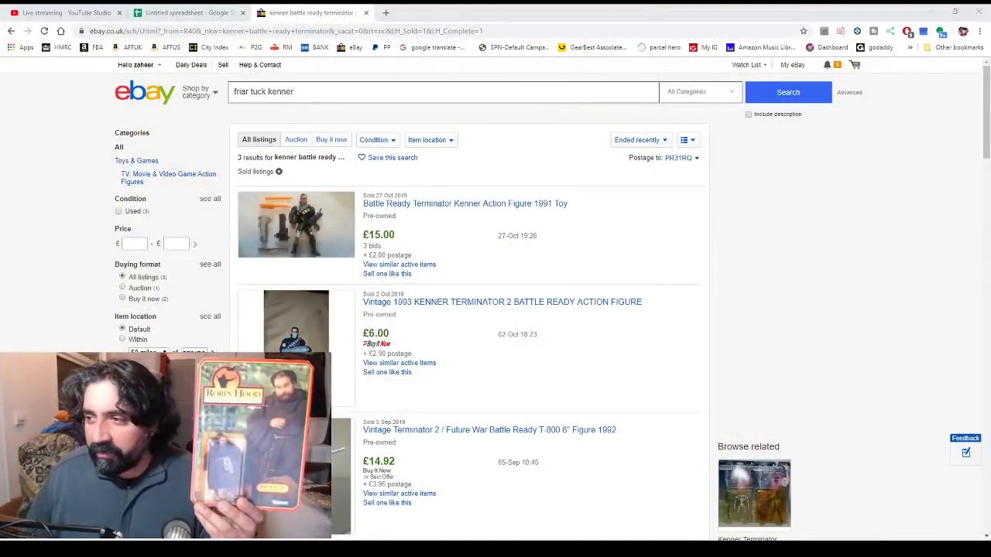
Search eBay's sold items for "friar tuck kenner" and review the sold prices of carded Robin Hood figures
{"action": "left_click", "coordinate": [788, 92]}
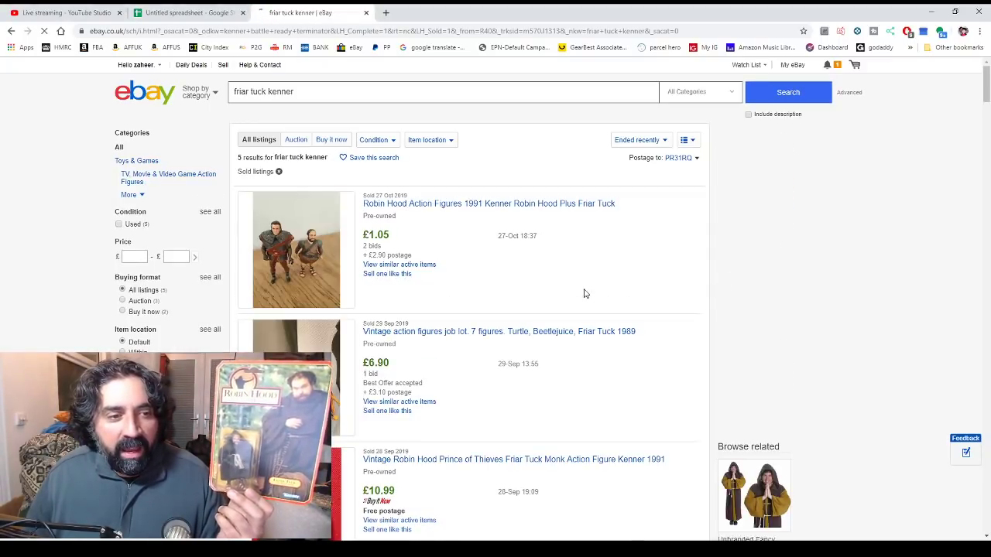
{"action": "scroll", "coordinate": [428, 255], "scroll_direction": "down", "scroll_amount": 1}
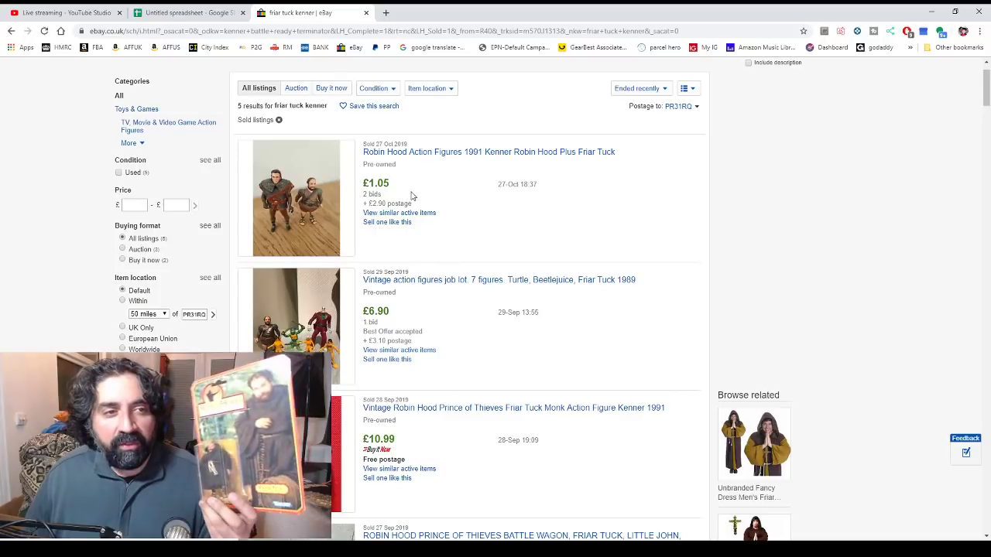
{"action": "scroll", "coordinate": [434, 208], "scroll_direction": "down", "scroll_amount": 8}
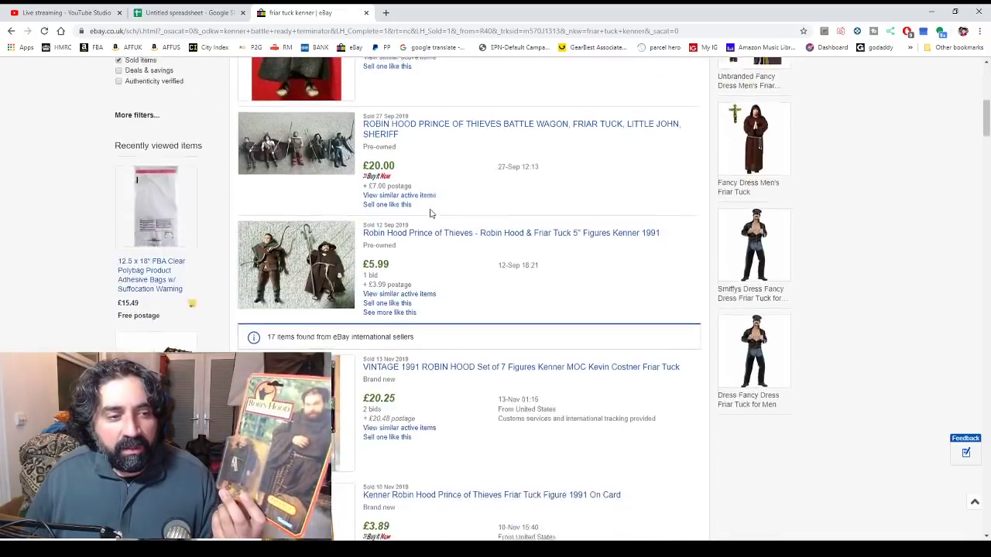
{"action": "scroll", "coordinate": [434, 232], "scroll_direction": "down", "scroll_amount": 1}
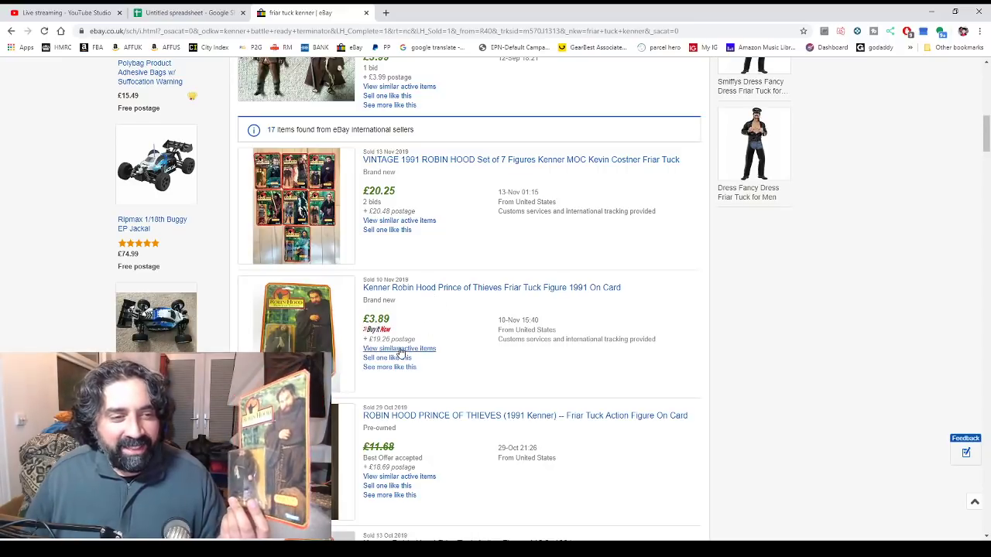
{"action": "scroll", "coordinate": [400, 350], "scroll_direction": "down", "scroll_amount": 1}
{"action": "scroll", "coordinate": [403, 362], "scroll_direction": "down", "scroll_amount": 3}
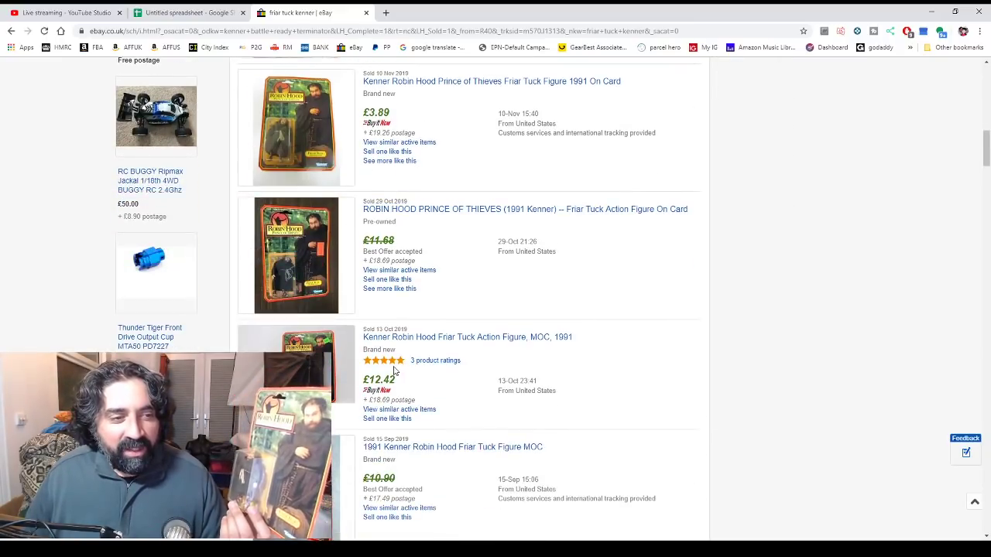
{"action": "scroll", "coordinate": [365, 372], "scroll_direction": "down", "scroll_amount": 1}
{"action": "scroll", "coordinate": [365, 372], "scroll_direction": "up", "scroll_amount": 15}
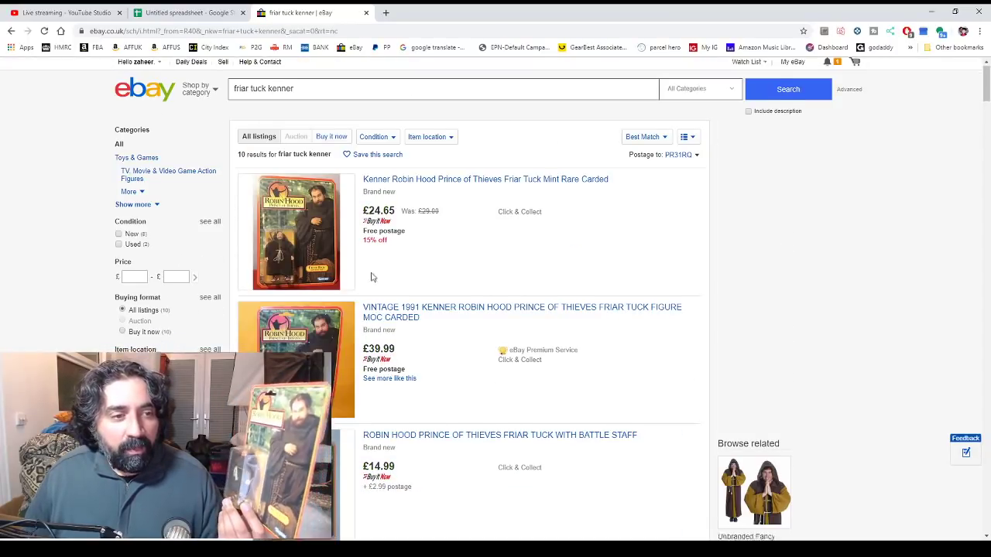
Examine the asking prices of comparable carded Friar Tuck figures in the active eBay listings
{"action": "scroll", "coordinate": [425, 345], "scroll_direction": "down", "scroll_amount": 3}
{"action": "scroll", "coordinate": [403, 343], "scroll_direction": "down", "scroll_amount": 3}
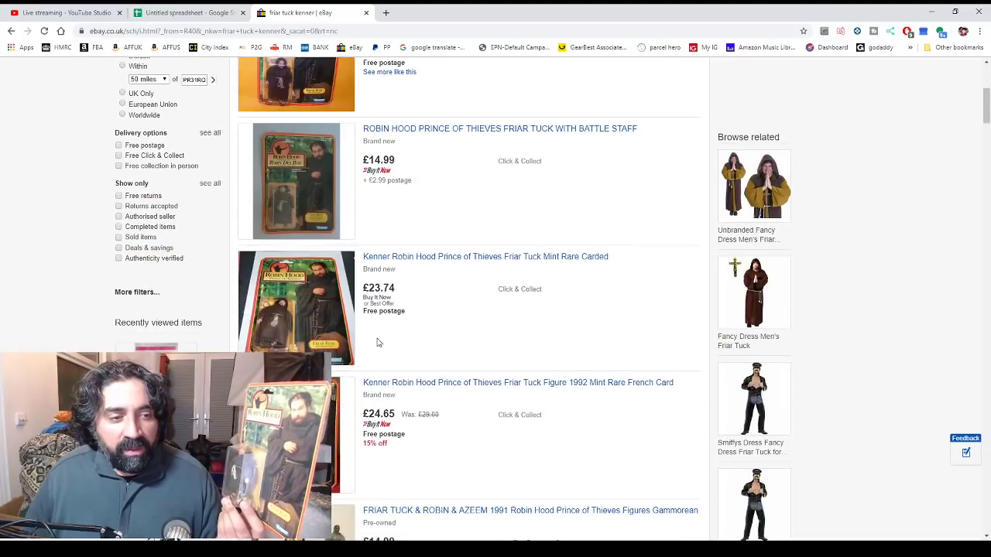
{"action": "scroll", "coordinate": [379, 341], "scroll_direction": "up", "scroll_amount": 5}
{"action": "scroll", "coordinate": [387, 295], "scroll_direction": "down", "scroll_amount": 1}
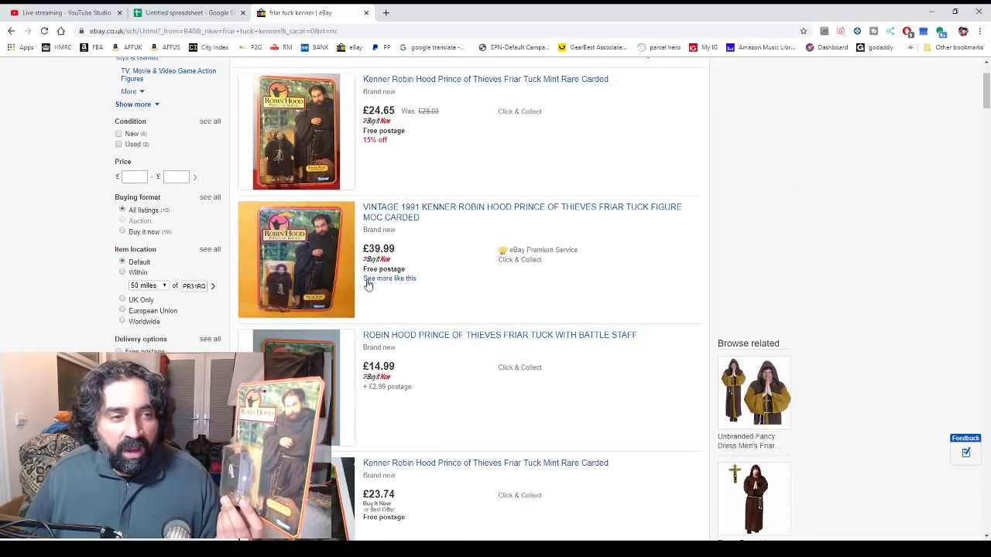
{"action": "scroll", "coordinate": [393, 290], "scroll_direction": "down", "scroll_amount": 2}
{"action": "scroll", "coordinate": [400, 335], "scroll_direction": "down", "scroll_amount": 5}
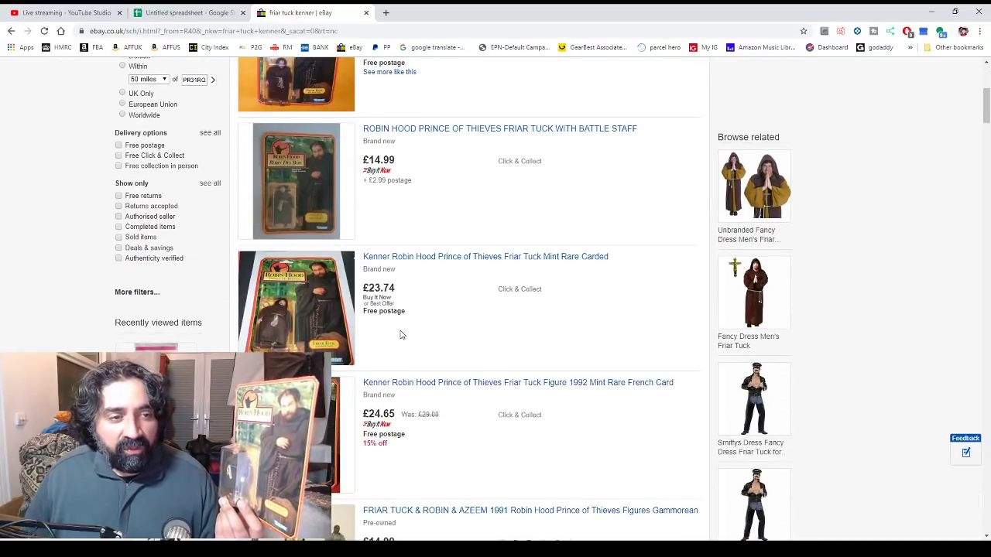
{"action": "scroll", "coordinate": [402, 333], "scroll_direction": "down", "scroll_amount": 2}
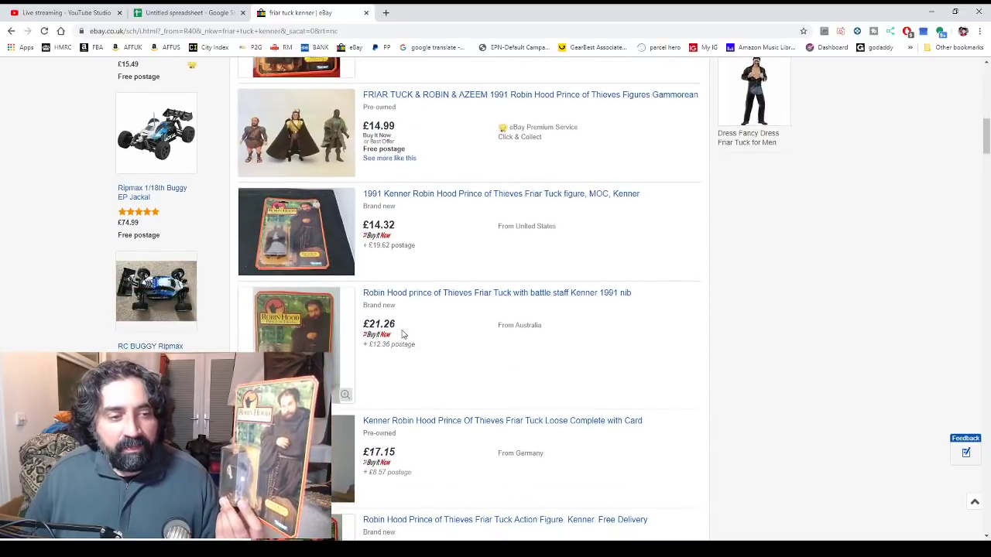
{"action": "scroll", "coordinate": [418, 325], "scroll_direction": "up", "scroll_amount": 10}
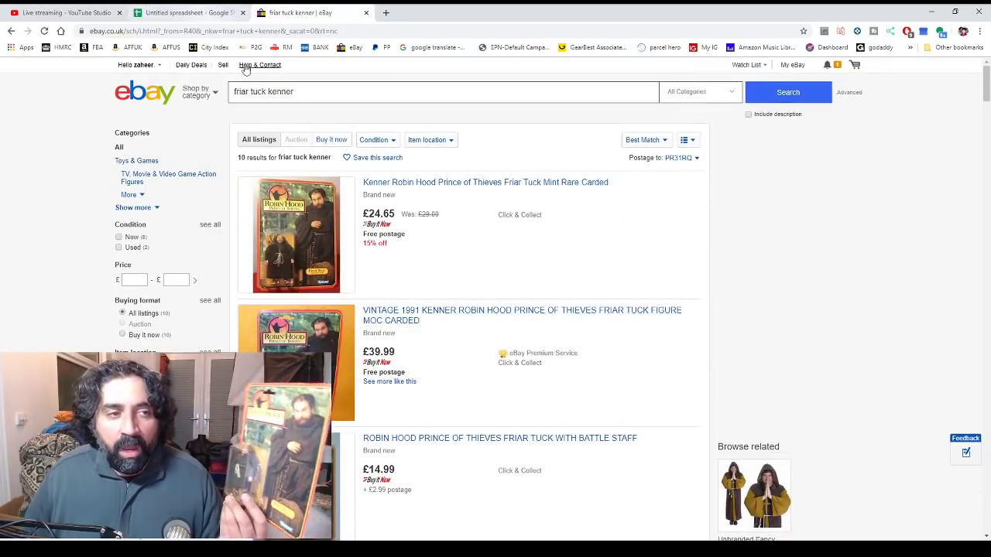
Copy the search phrase "friar tuck kenner" into row 26 of the spreadsheet with a price of 8
{"action": "left_click_drag", "start_coordinate": [301, 92], "coordinate": [225, 91]}
{"action": "key", "text": "ctrl+c"}
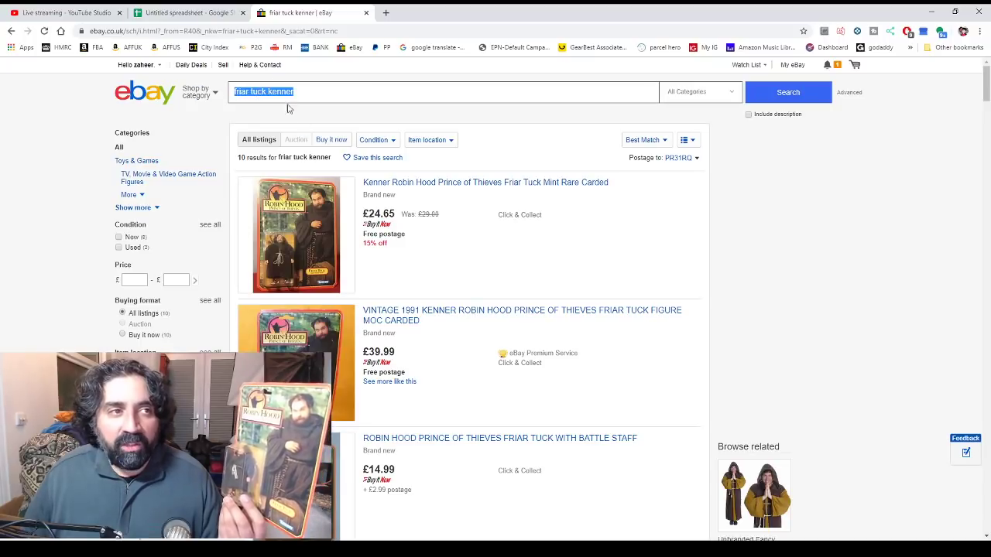
{"action": "left_click", "coordinate": [205, 13]}
{"action": "double_click", "coordinate": [359, 412]}
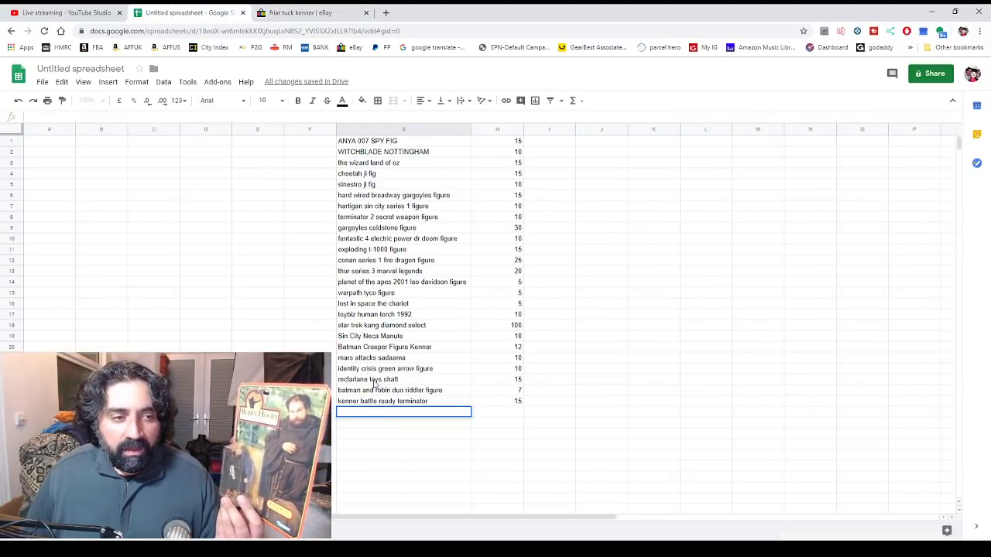
{"action": "key", "text": "ctrl+v"}
{"action": "left_click", "coordinate": [516, 412]}
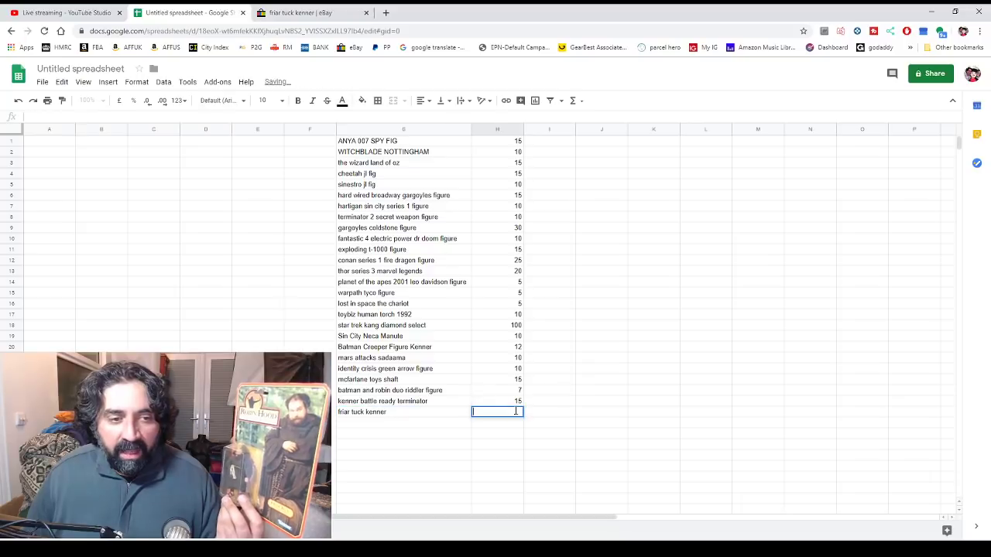
{"action": "type", "text": "8"}
{"action": "key", "text": "Return"}
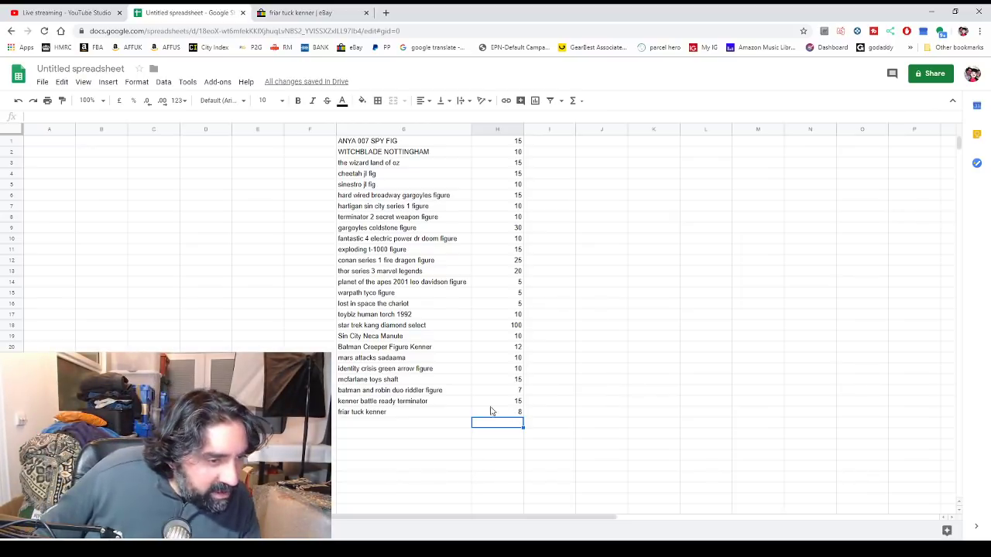
{"action": "left_click", "coordinate": [372, 425]}
{"action": "double_click", "coordinate": [372, 424]}
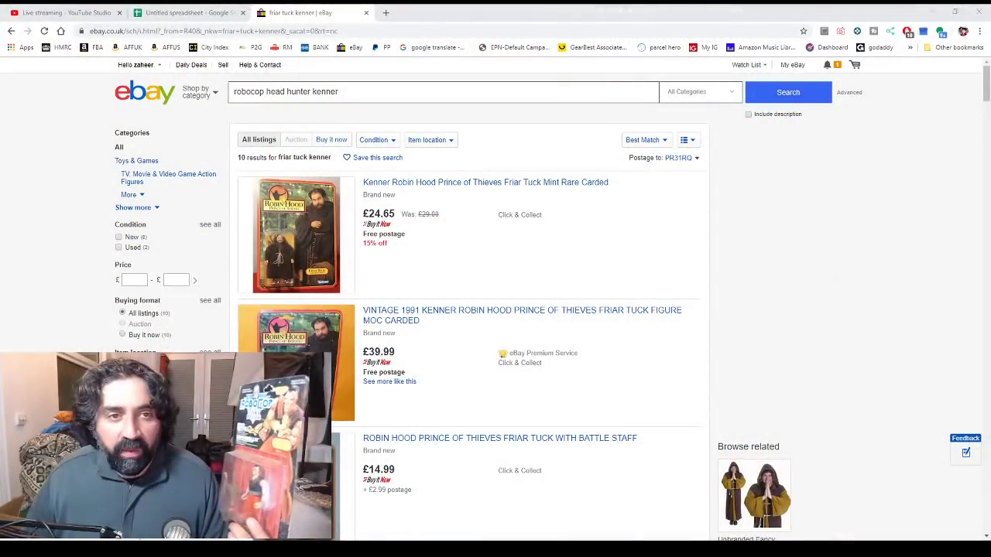
Search eBay for "robocop head hunter kenner" and review the asking prices of the active listings
{"action": "key", "text": "Return"}
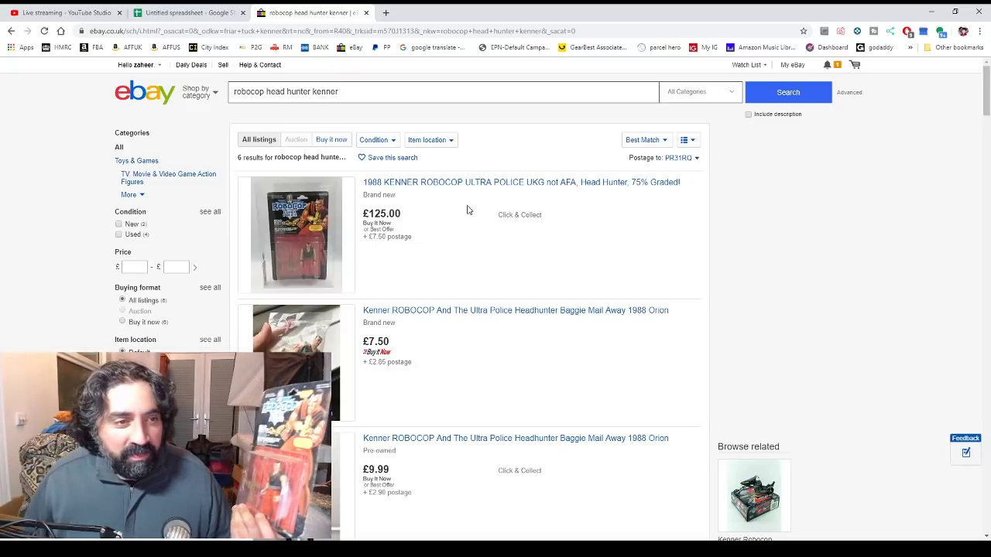
{"action": "scroll", "coordinate": [449, 248], "scroll_direction": "down", "scroll_amount": 3}
{"action": "scroll", "coordinate": [361, 295], "scroll_direction": "up", "scroll_amount": 3}
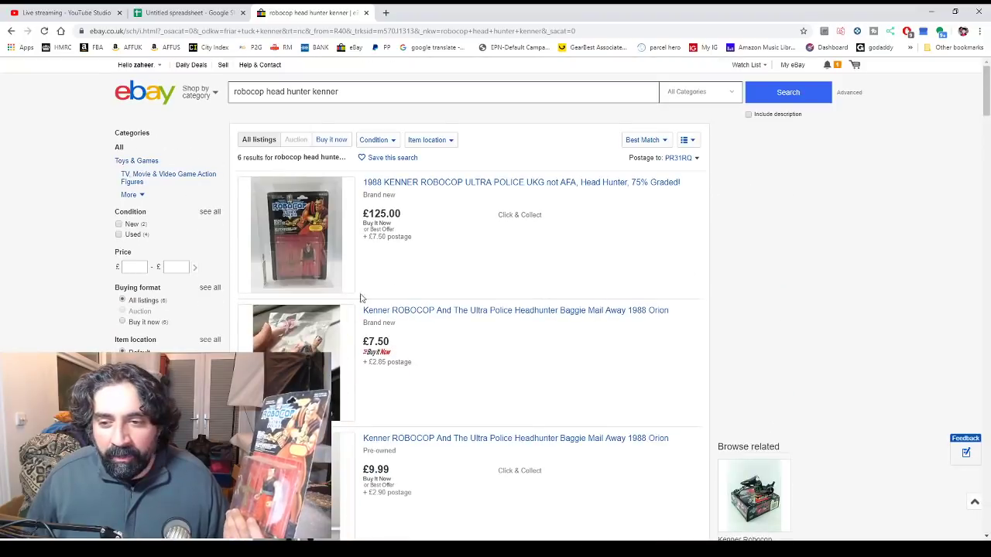
{"action": "scroll", "coordinate": [255, 329], "scroll_direction": "down", "scroll_amount": 2}
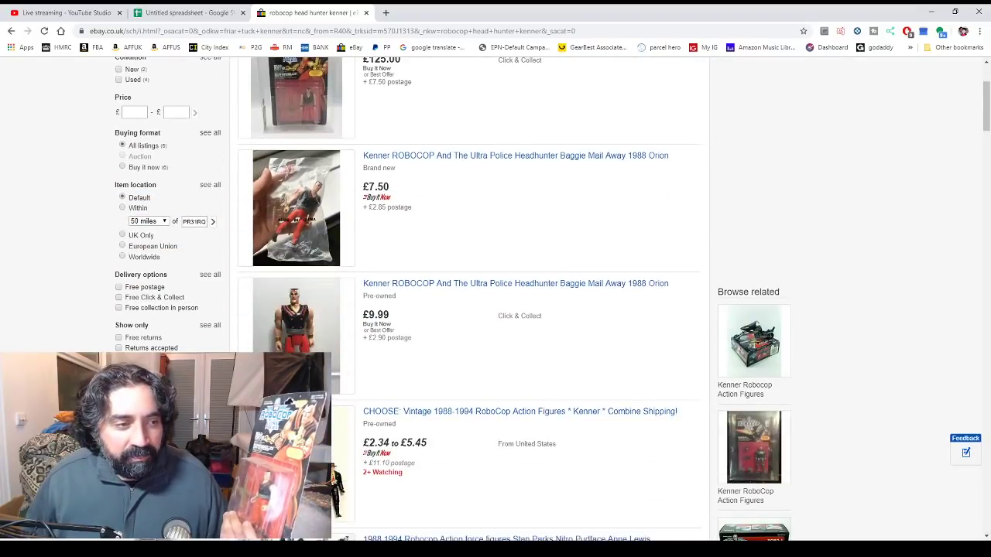
Limit the RoboCop Head Hunter search to sold items and review the sold prices, including those from international sellers
{"action": "key", "text": "alt+Left"}
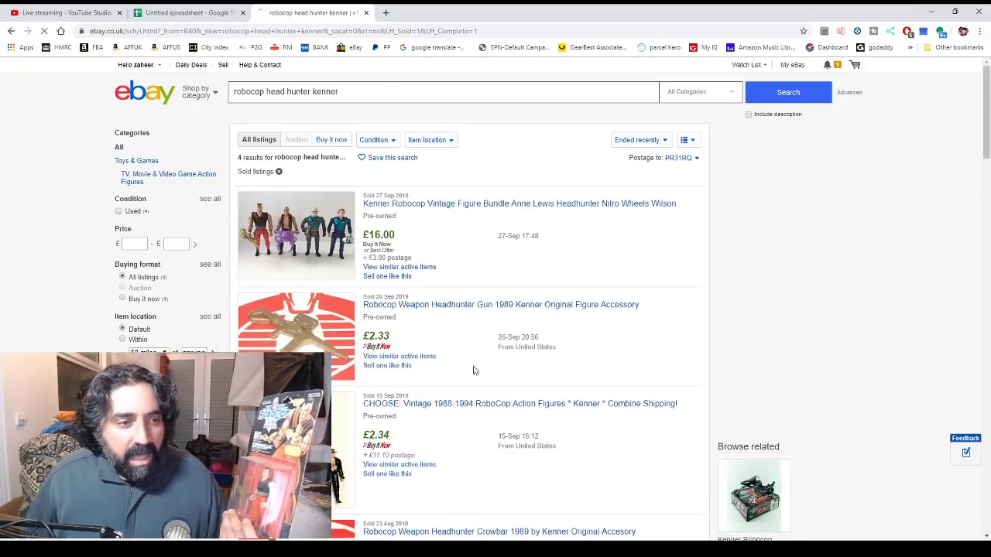
{"action": "scroll", "coordinate": [474, 371], "scroll_direction": "down", "scroll_amount": 5}
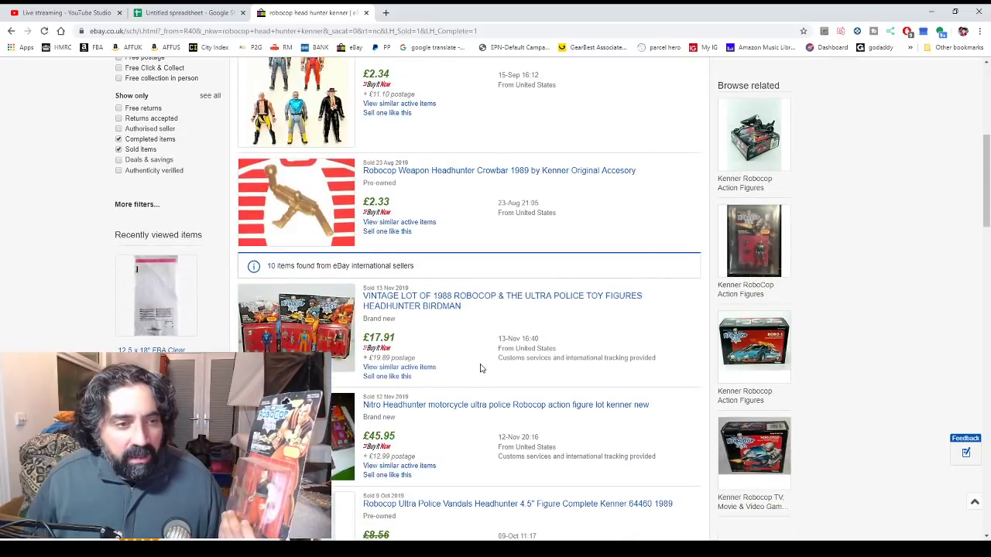
{"action": "scroll", "coordinate": [480, 368], "scroll_direction": "down", "scroll_amount": 4}
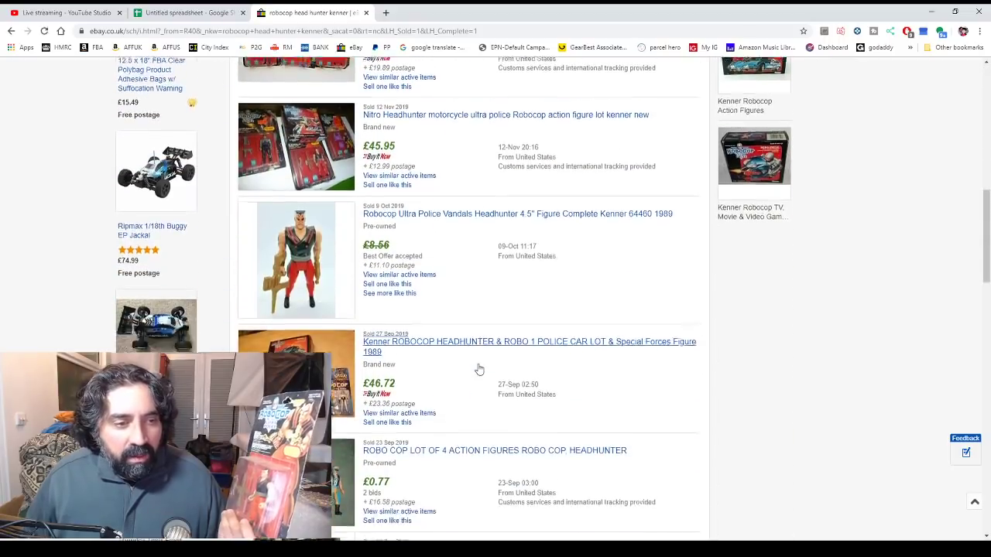
{"action": "scroll", "coordinate": [479, 371], "scroll_direction": "down", "scroll_amount": 4}
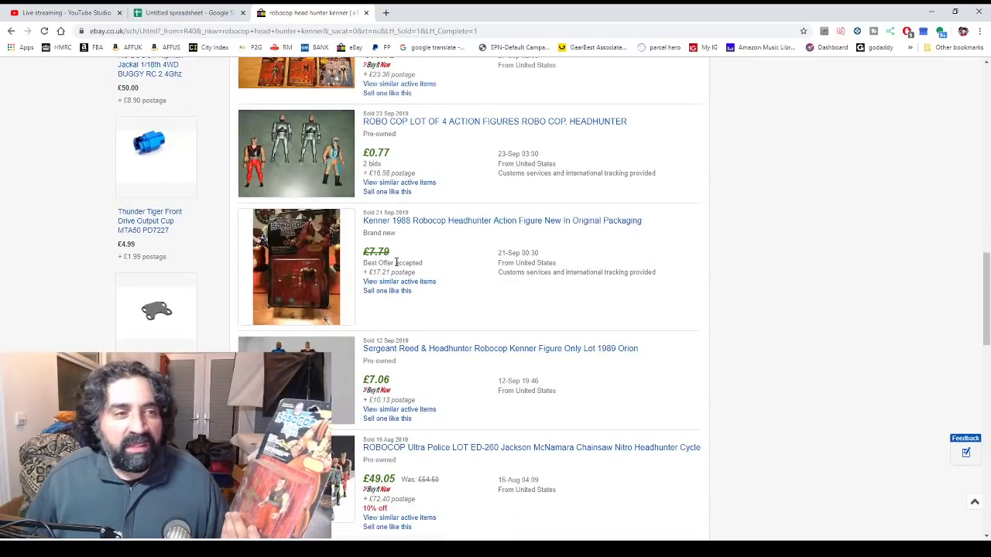
{"action": "scroll", "coordinate": [462, 301], "scroll_direction": "down", "scroll_amount": 2}
{"action": "scroll", "coordinate": [465, 333], "scroll_direction": "up", "scroll_amount": 15}
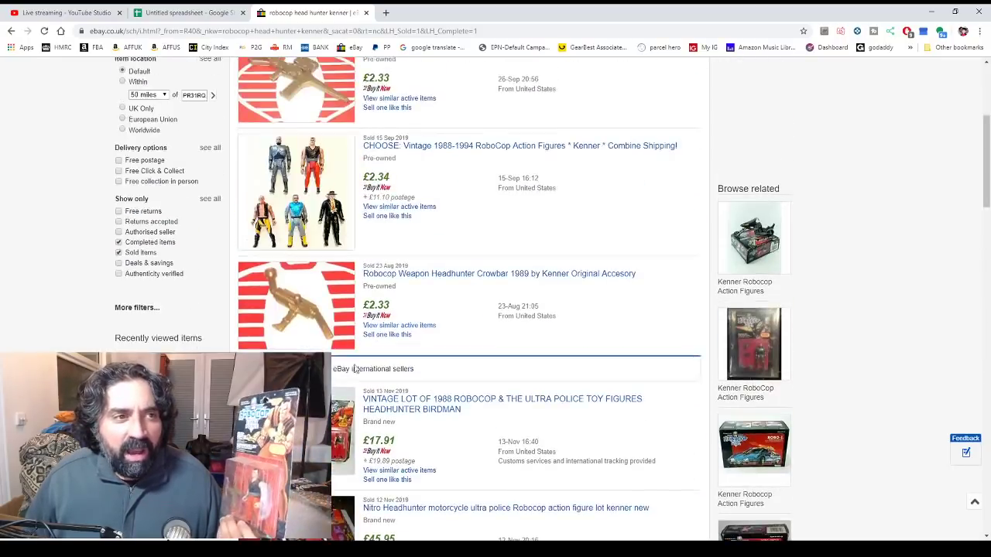
{"action": "scroll", "coordinate": [252, 304], "scroll_direction": "up", "scroll_amount": 2}
{"action": "scroll", "coordinate": [253, 305], "scroll_direction": "down", "scroll_amount": 4}
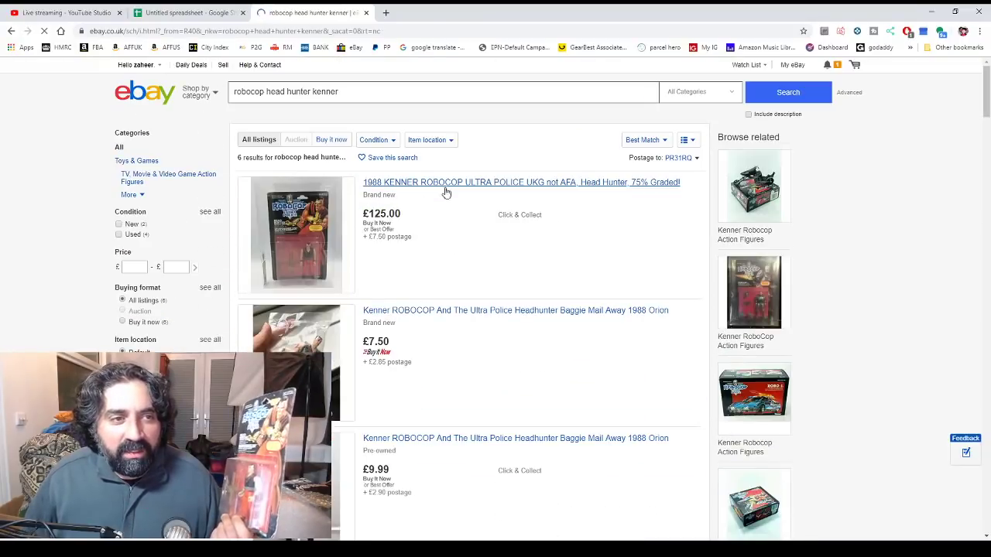
Examine the enlarged photos of the 75% graded RoboCop Ultra Police Head Hunter listing and return to the search results
{"action": "left_click", "coordinate": [447, 191]}
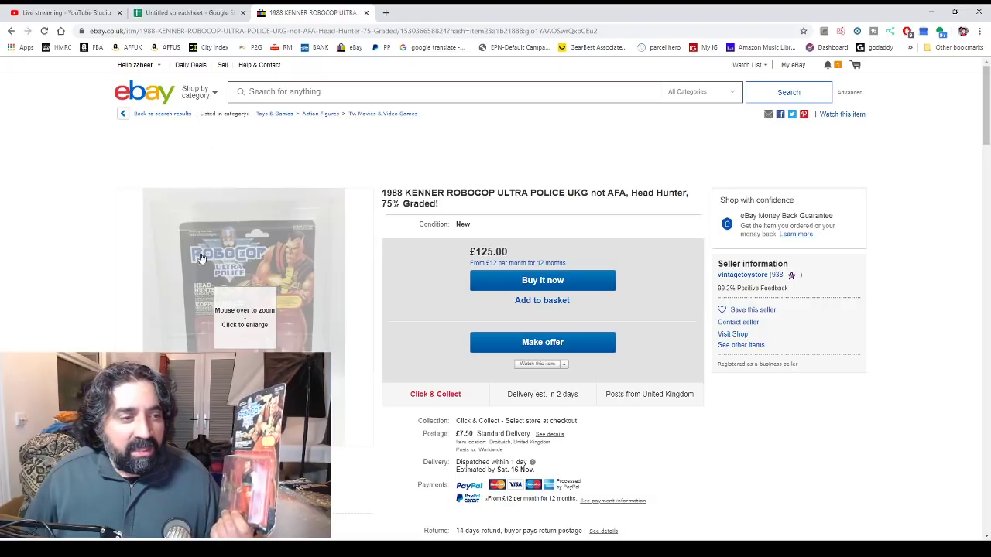
{"action": "left_click", "coordinate": [176, 291]}
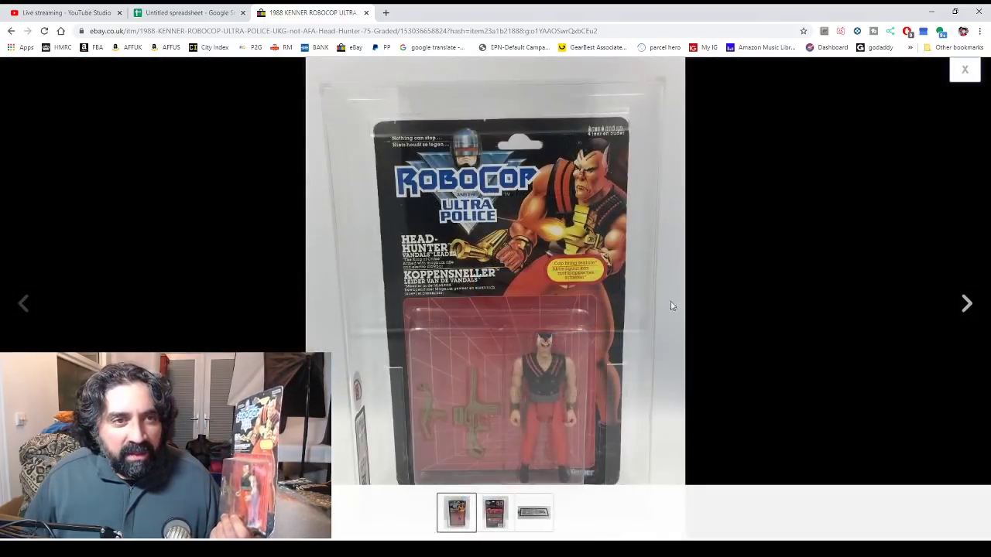
{"action": "left_click", "coordinate": [967, 304]}
{"action": "left_click", "coordinate": [968, 306]}
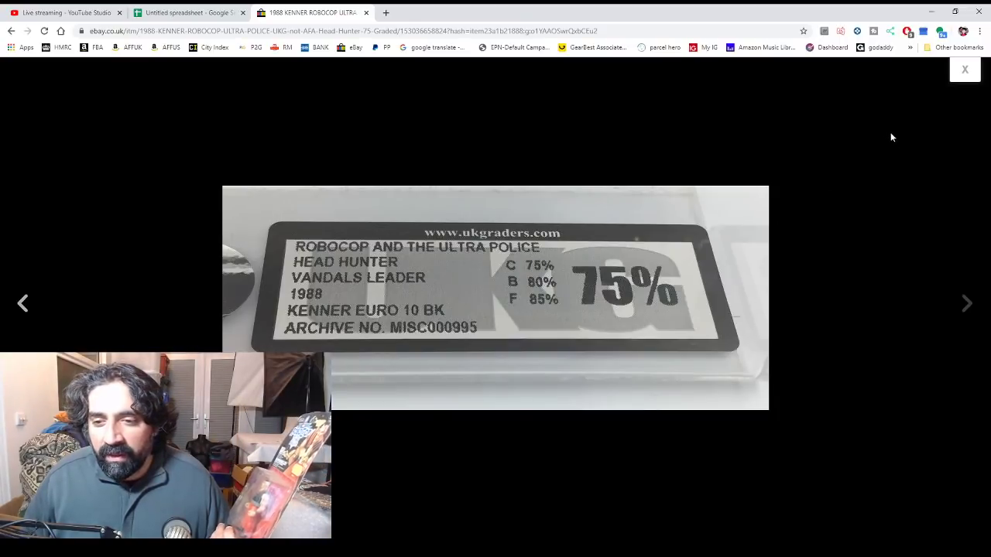
{"action": "left_click", "coordinate": [965, 71]}
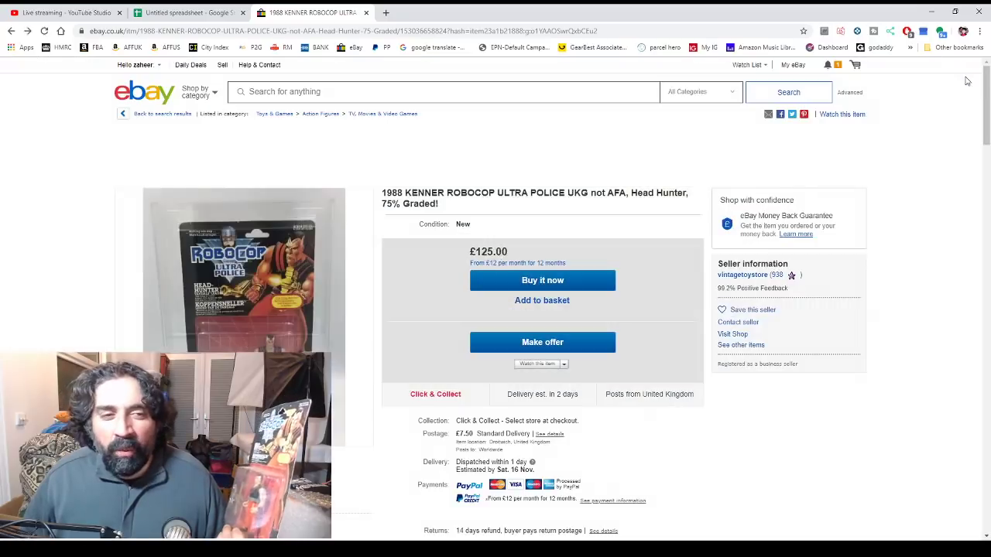
{"action": "left_click", "coordinate": [10, 31]}
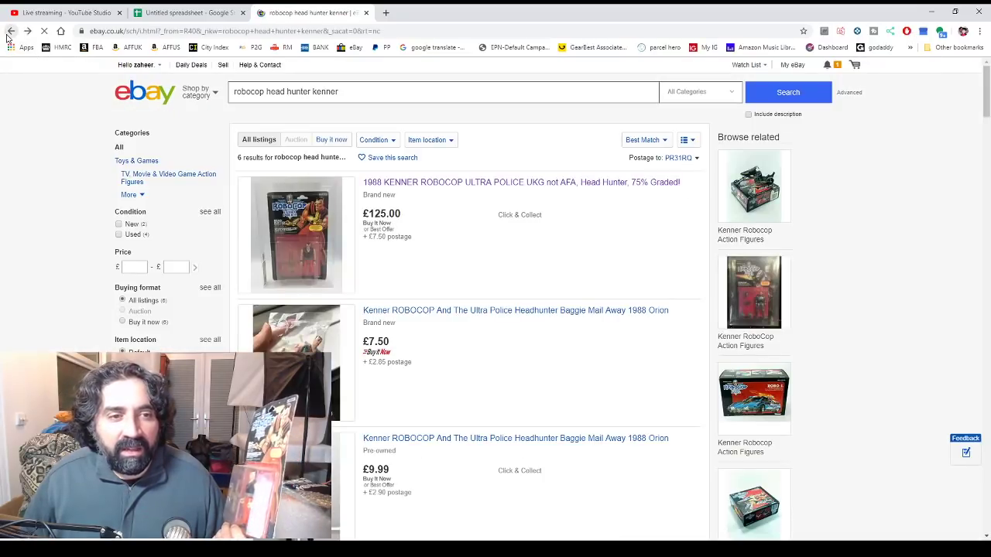
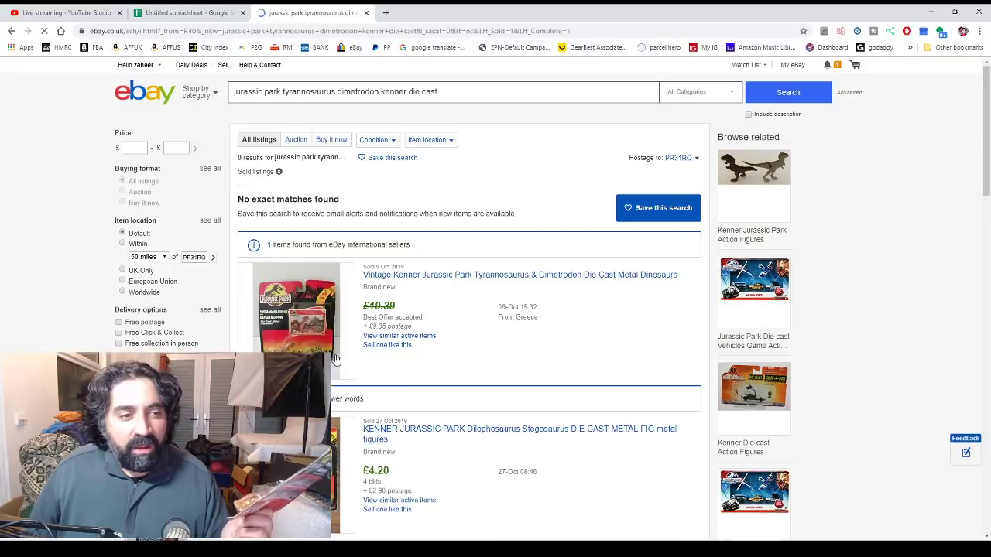
Review the sold prices of Kenner Jurassic Park die-cast dinosaur sets in the Tyrannosaurus and Dimetrodon search results
{"action": "scroll", "coordinate": [317, 347], "scroll_direction": "down", "scroll_amount": 2}
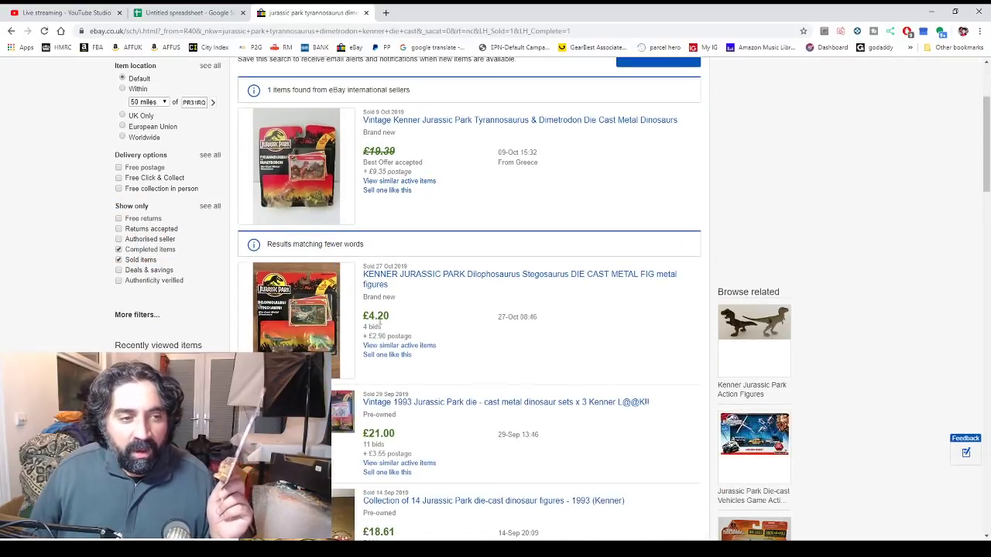
{"action": "scroll", "coordinate": [428, 337], "scroll_direction": "down", "scroll_amount": 5}
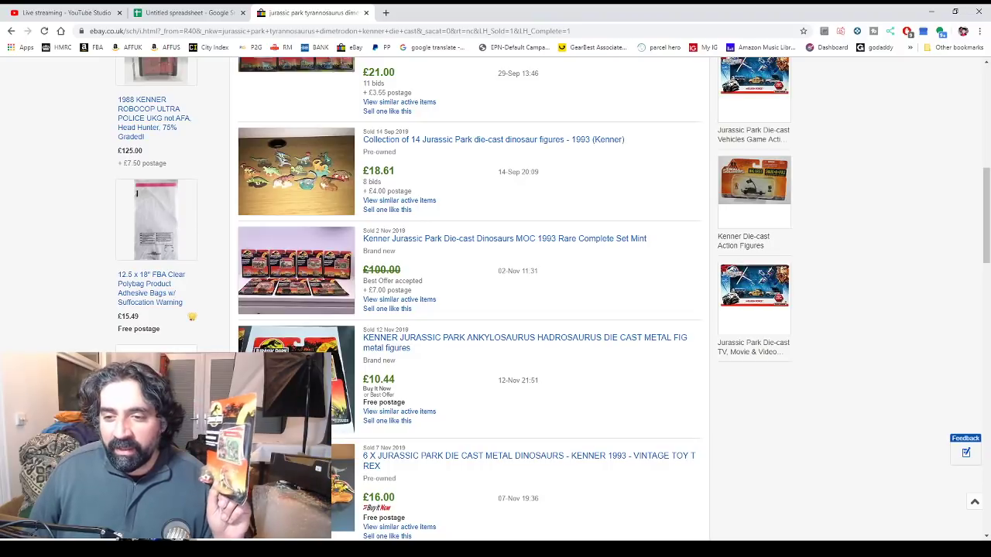
{"action": "scroll", "coordinate": [468, 310], "scroll_direction": "up", "scroll_amount": 7}
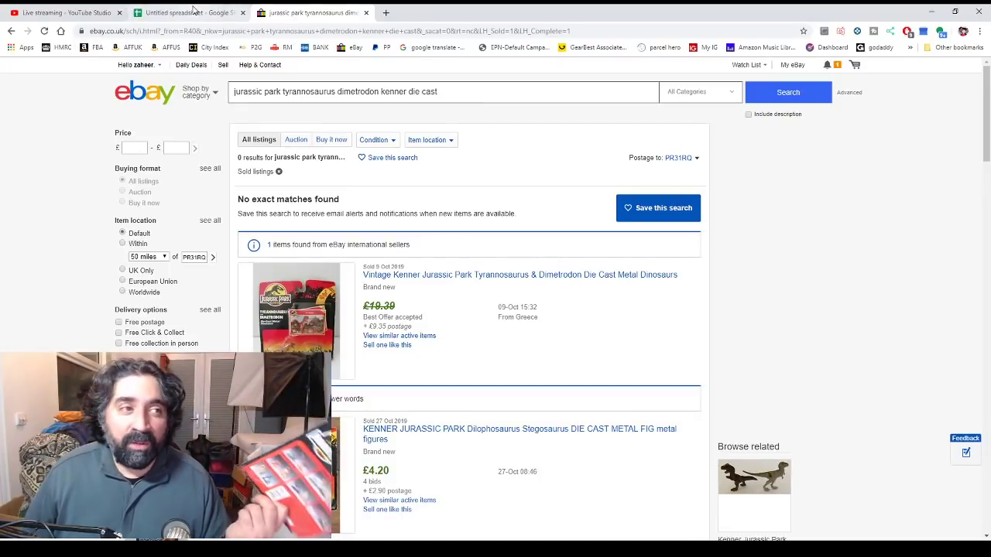
Copy "jurassic park tyrannosaurus" from the search phrase into row 37 of the spreadsheet with a price of 5
{"action": "left_click_drag", "start_coordinate": [333, 91], "coordinate": [255, 94]}
{"action": "key", "text": "ctrl+c"}
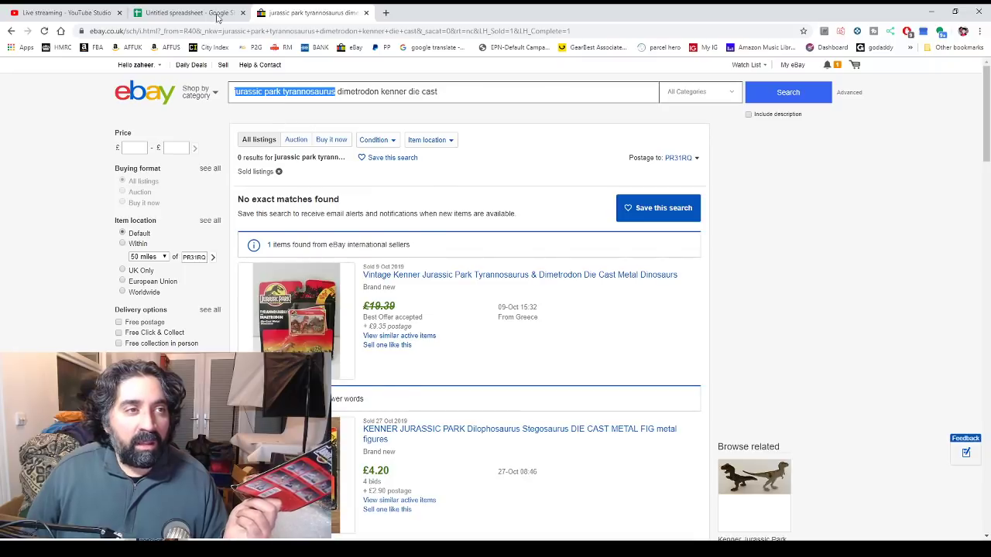
{"action": "left_click", "coordinate": [190, 13]}
{"action": "double_click", "coordinate": [373, 457]}
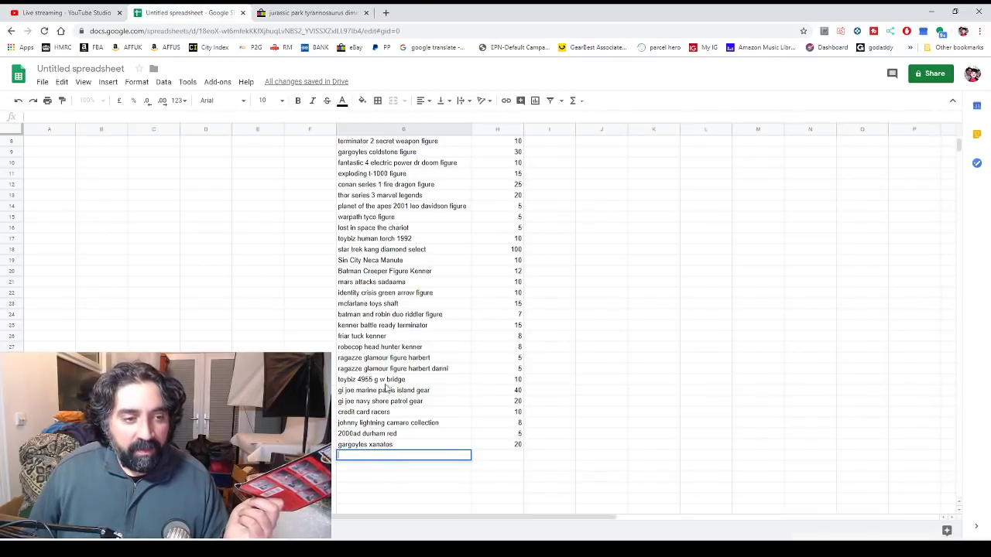
{"action": "key", "text": "ctrl+v"}
{"action": "double_click", "coordinate": [504, 457]}
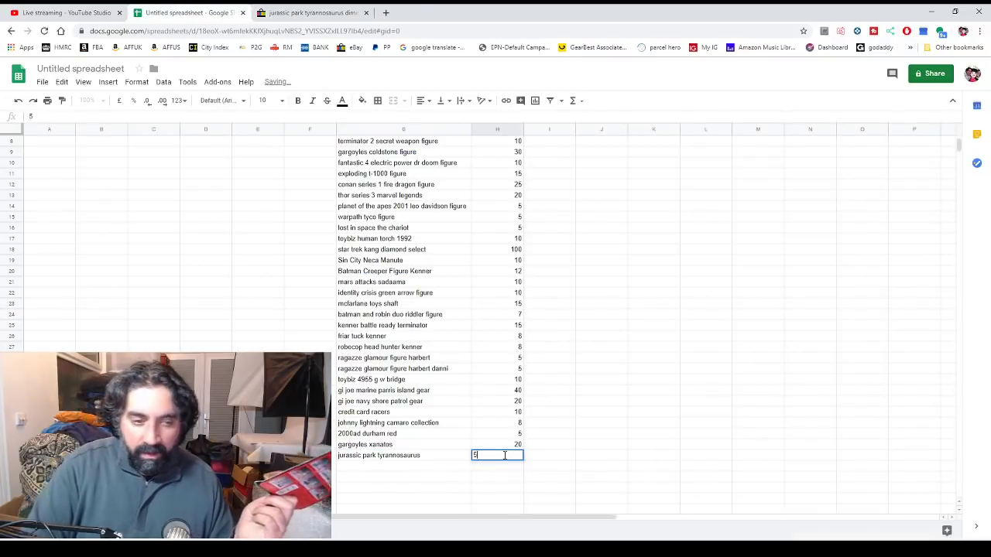
{"action": "key", "text": "Return"}
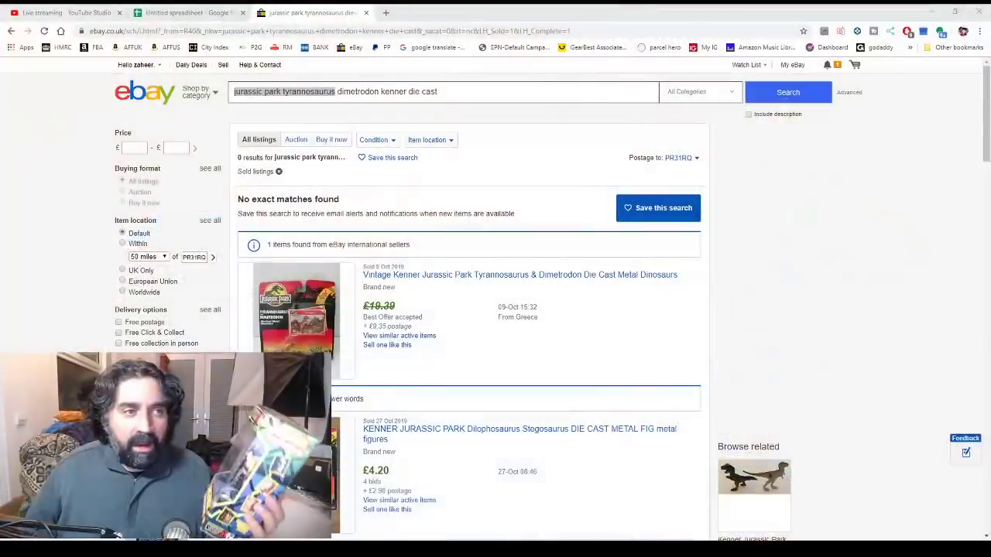
Search eBay's sold items for "wcw nwo head ringers"
{"action": "triple_click", "coordinate": [517, 94]}
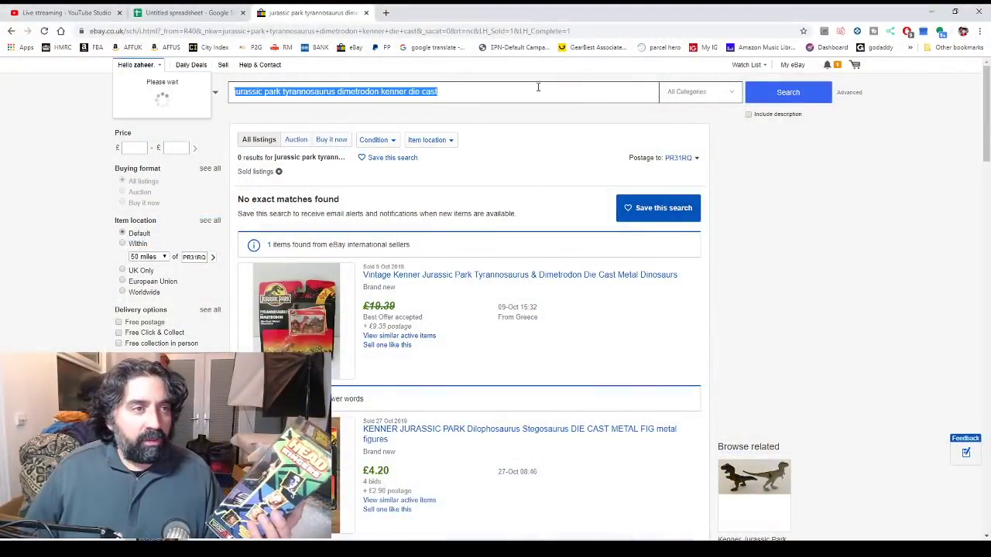
{"action": "type", "text": "wc"}
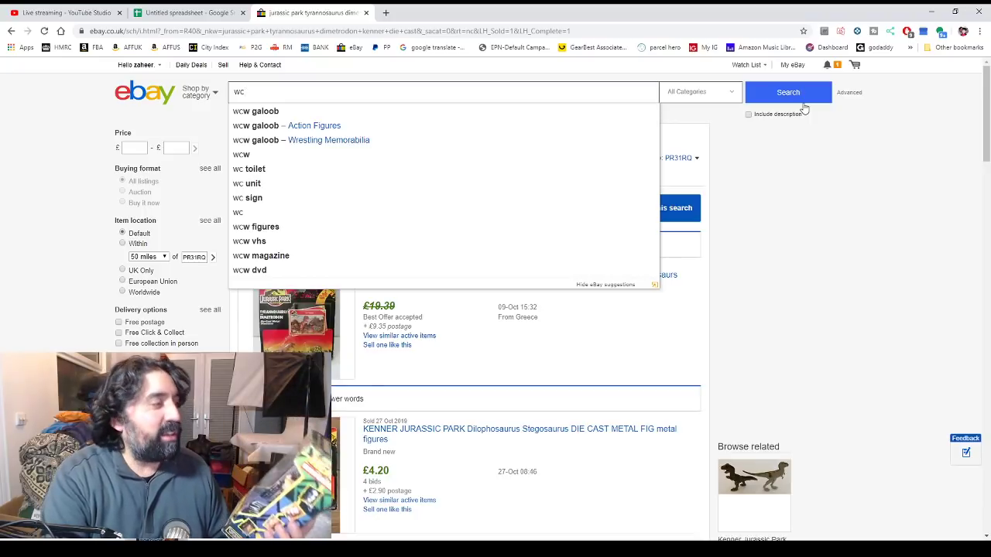
{"action": "type", "text": "w n"}
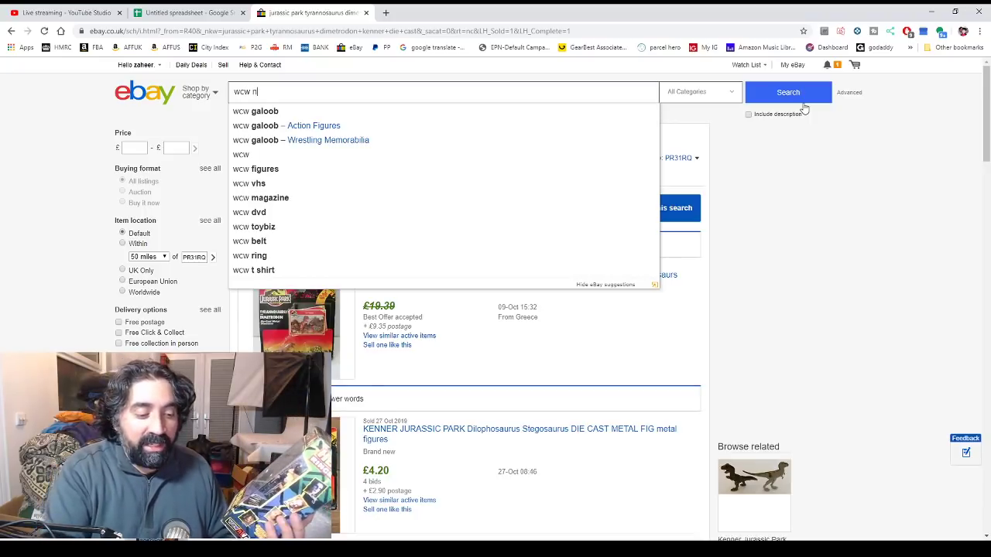
{"action": "type", "text": "wo"}
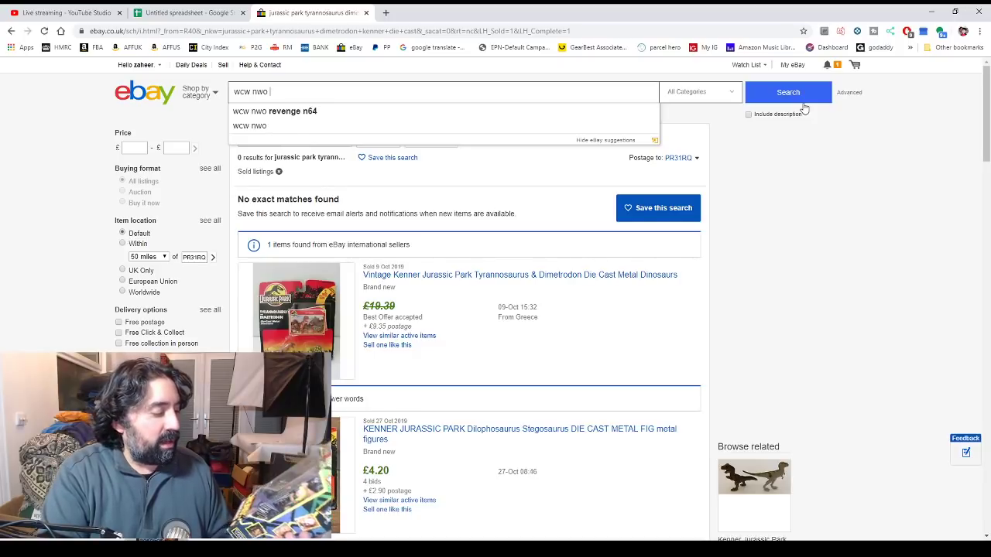
{"action": "type", "text": " head"}
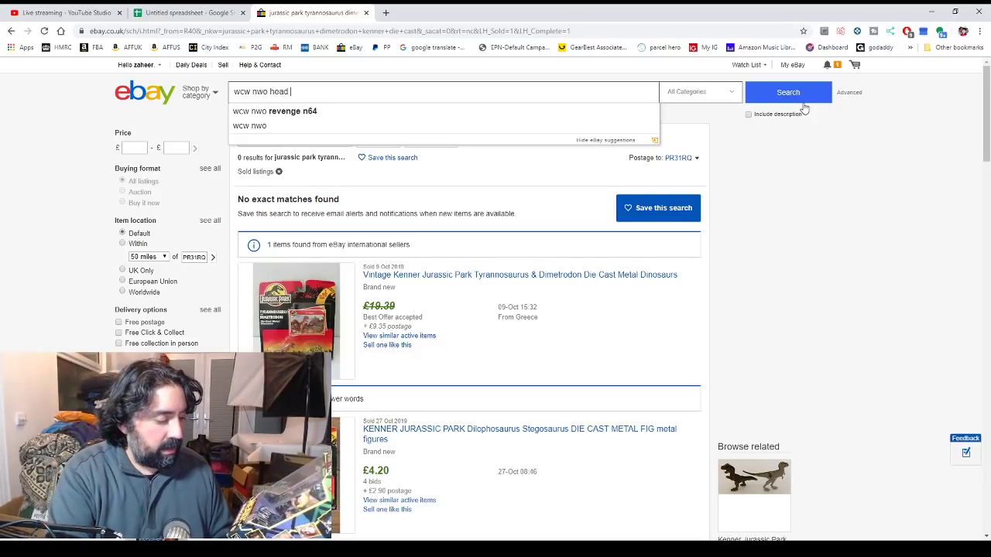
{"action": "key", "text": "Return"}
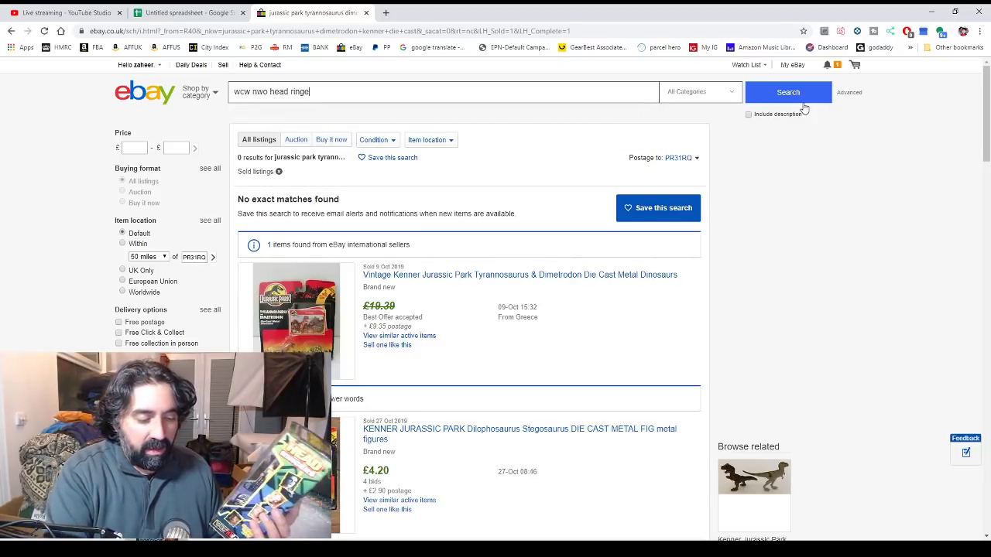
{"action": "left_click", "coordinate": [804, 108]}
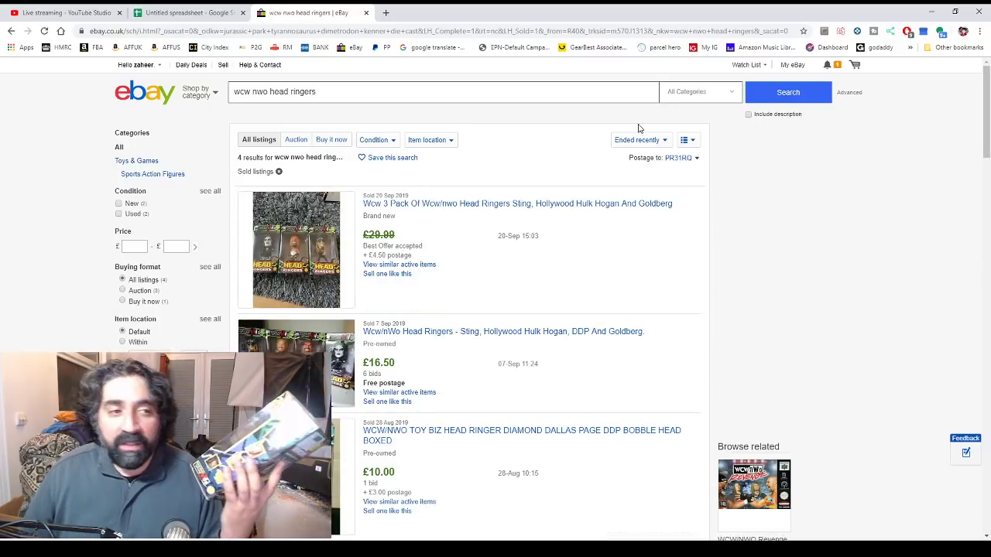
Examine the sold prices of boxed WCW/nWo Head Ringers figures, including those from international sellers
{"action": "scroll", "coordinate": [687, 236], "scroll_direction": "down", "scroll_amount": 2}
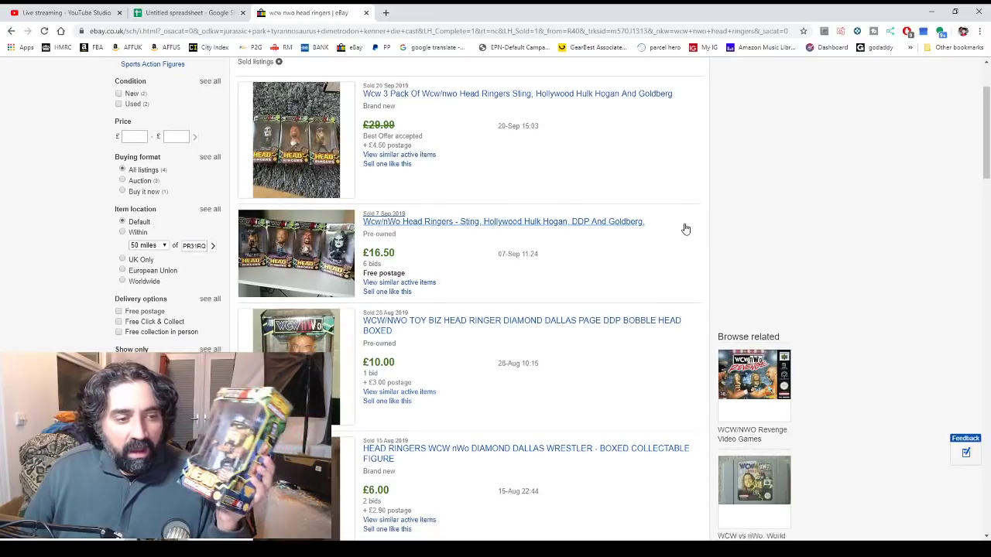
{"action": "scroll", "coordinate": [465, 376], "scroll_direction": "down", "scroll_amount": 3}
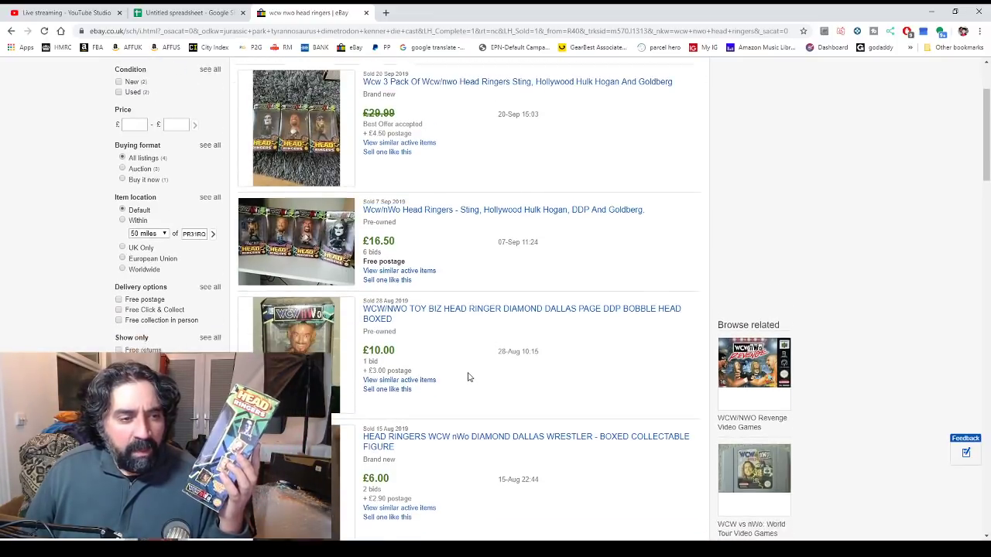
{"action": "scroll", "coordinate": [459, 376], "scroll_direction": "down", "scroll_amount": 4}
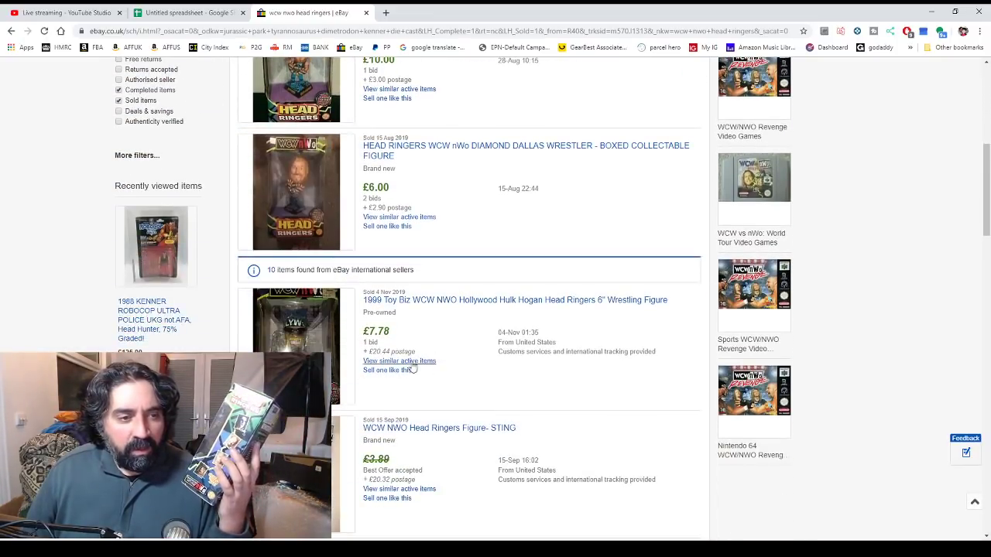
{"action": "scroll", "coordinate": [372, 355], "scroll_direction": "down", "scroll_amount": 5}
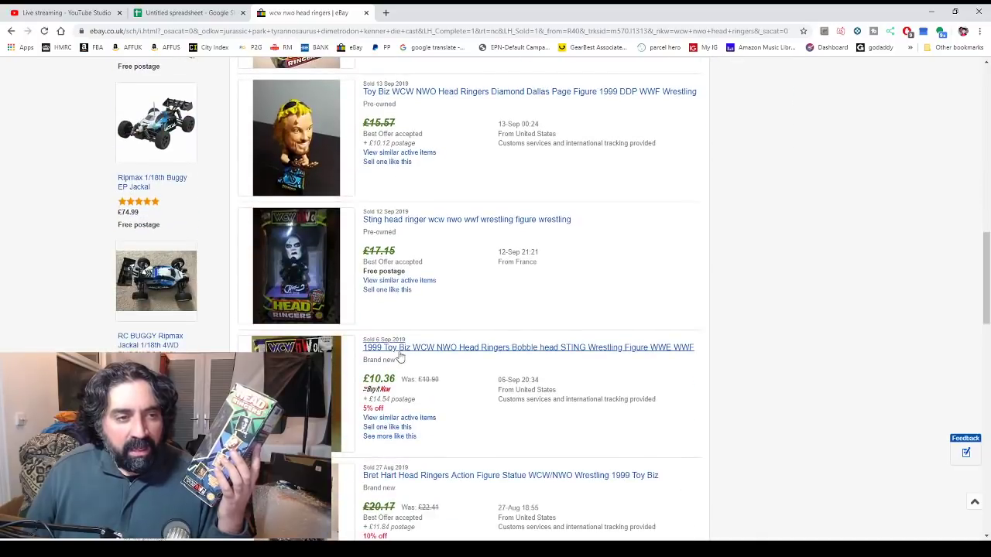
{"action": "scroll", "coordinate": [461, 354], "scroll_direction": "down", "scroll_amount": 2}
{"action": "scroll", "coordinate": [462, 357], "scroll_direction": "up", "scroll_amount": 10}
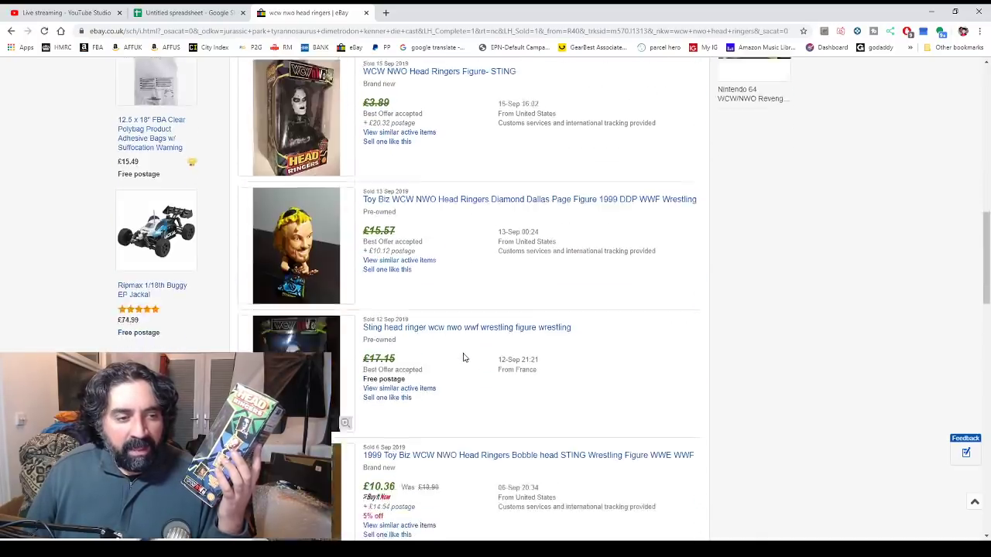
{"action": "scroll", "coordinate": [462, 358], "scroll_direction": "up", "scroll_amount": 1}
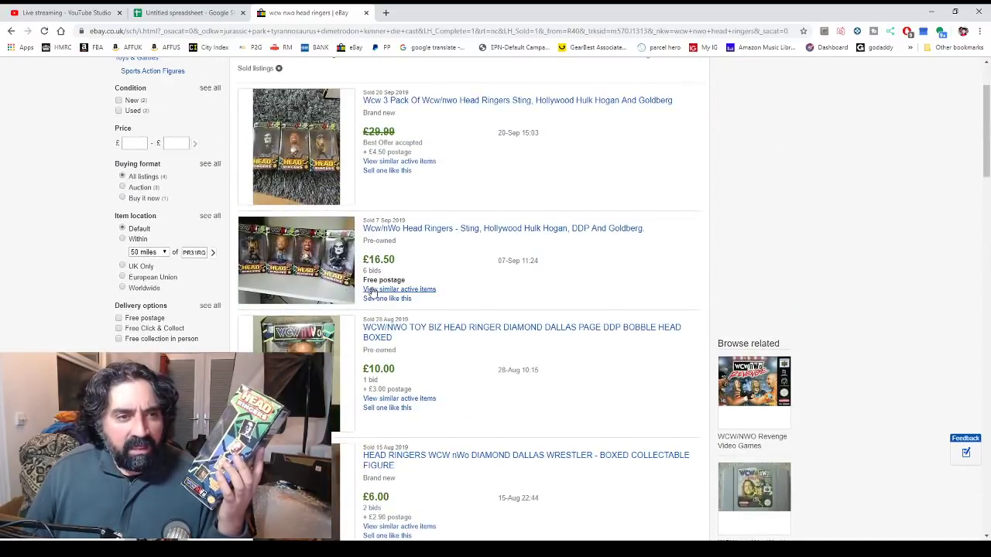
Copy the search phrase "wcw nwo head ringers" and recheck the sold prices of the boxed Head Ringers figures
{"action": "scroll", "coordinate": [421, 295], "scroll_direction": "up", "scroll_amount": 1}
{"action": "scroll", "coordinate": [414, 291], "scroll_direction": "up", "scroll_amount": 1}
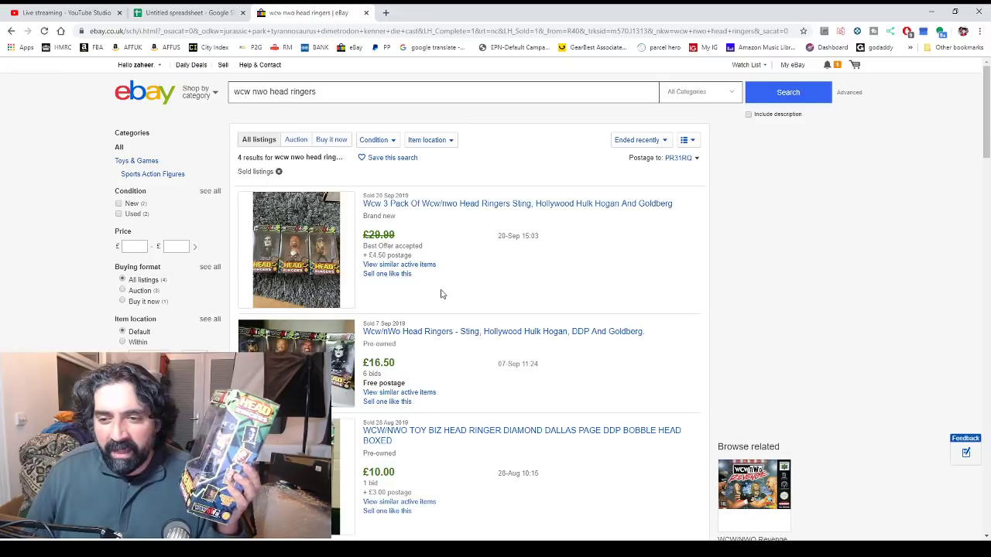
{"action": "triple_click", "coordinate": [332, 90]}
{"action": "key", "text": "ctrl+c"}
{"action": "left_click", "coordinate": [338, 121]}
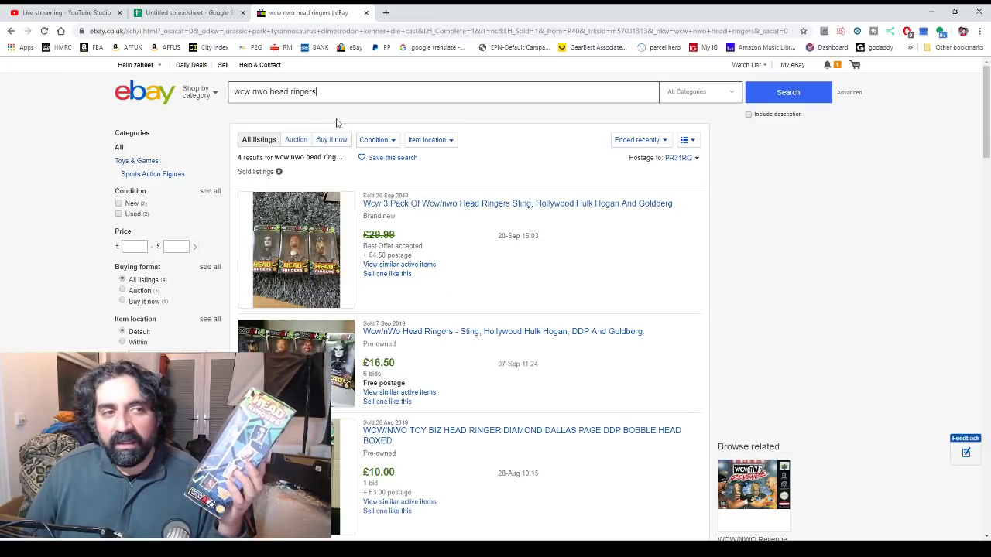
{"action": "scroll", "coordinate": [405, 243], "scroll_direction": "down", "scroll_amount": 3}
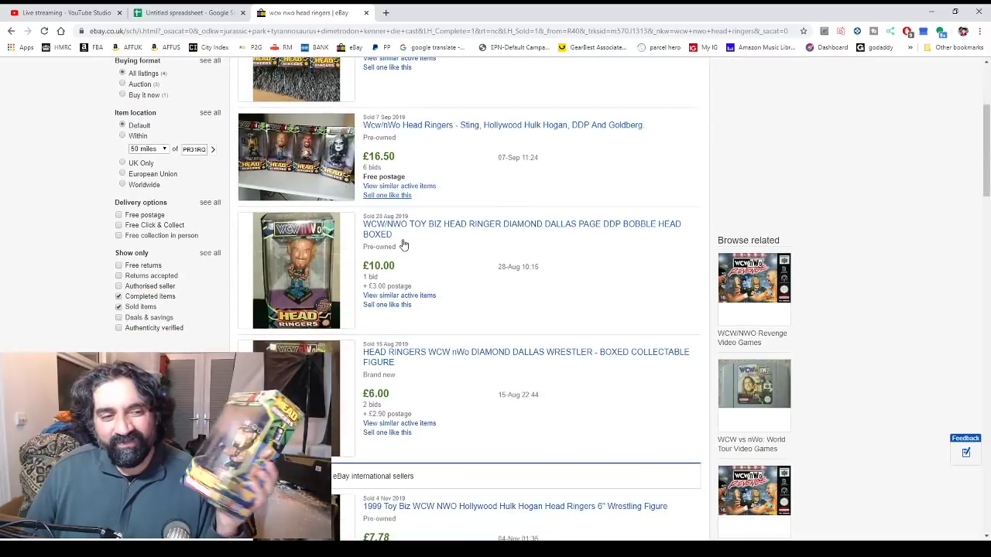
Paste "wcw nwo head ringers" into row 38 of the spreadsheet and enter a price of 10
{"action": "left_click", "coordinate": [171, 12]}
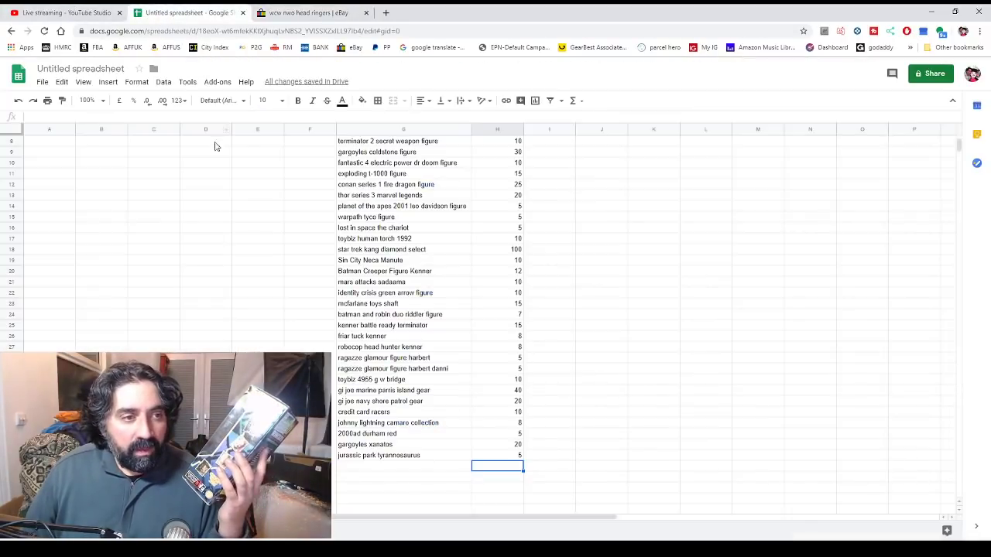
{"action": "double_click", "coordinate": [342, 466]}
{"action": "key", "text": "ctrl+v"}
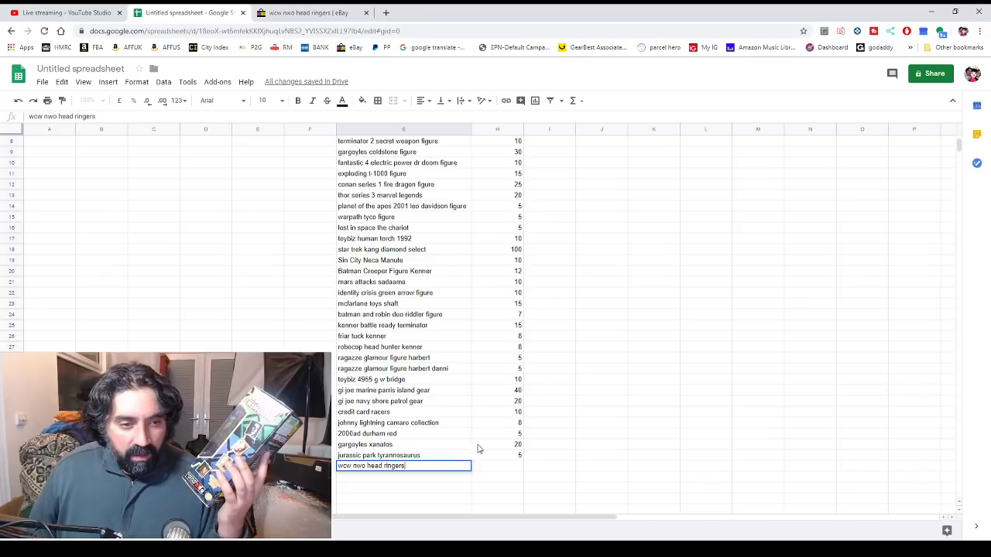
{"action": "double_click", "coordinate": [504, 466]}
{"action": "type", "text": "1"}
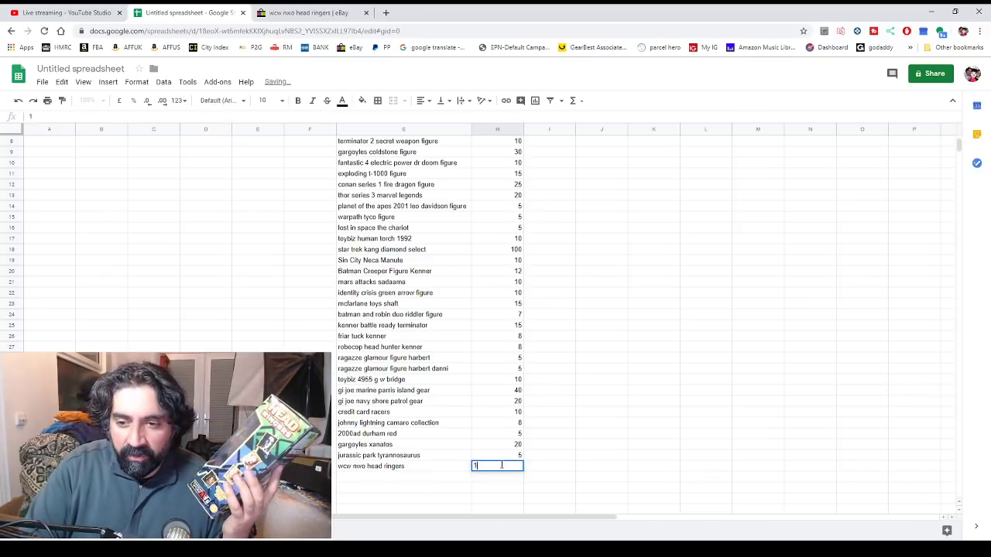
{"action": "type", "text": "0"}
{"action": "key", "text": "Return"}
{"action": "left_click", "coordinate": [370, 478]}
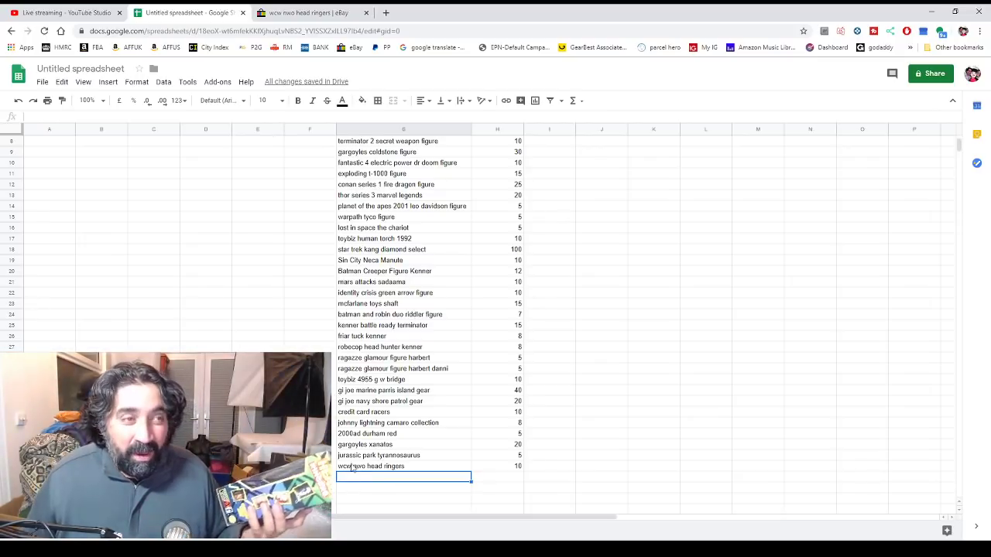
Remove eBay's sold-items filter, search for "batman forever the riddler" and review the asking prices of the Kenner figures
{"action": "left_click", "coordinate": [305, 13]}
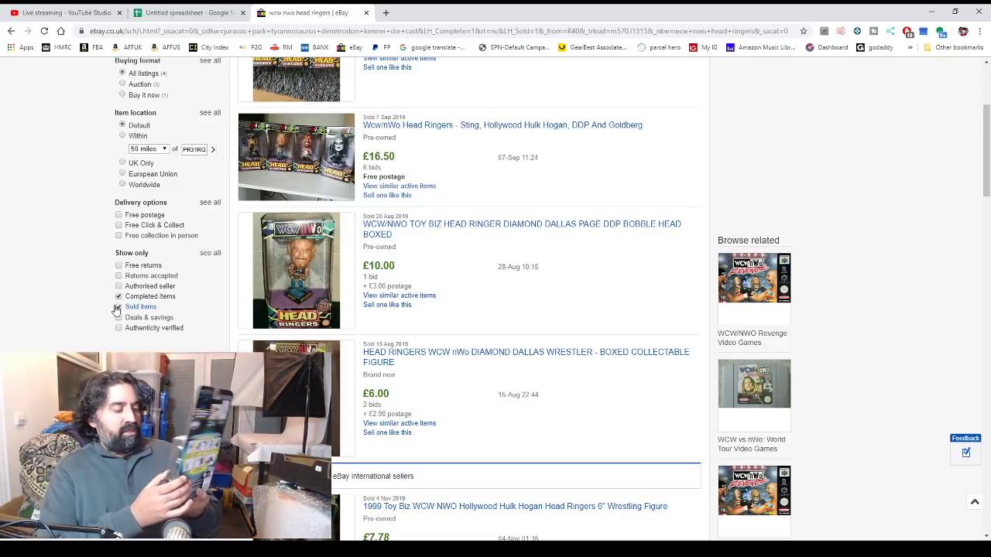
{"action": "left_click", "coordinate": [119, 308]}
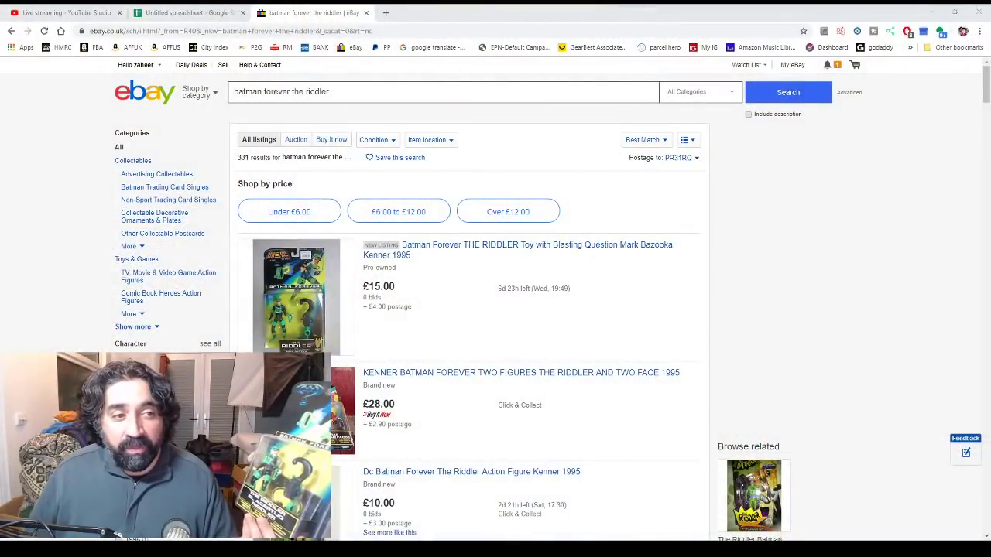
{"action": "scroll", "coordinate": [496, 310], "scroll_direction": "down", "scroll_amount": 3}
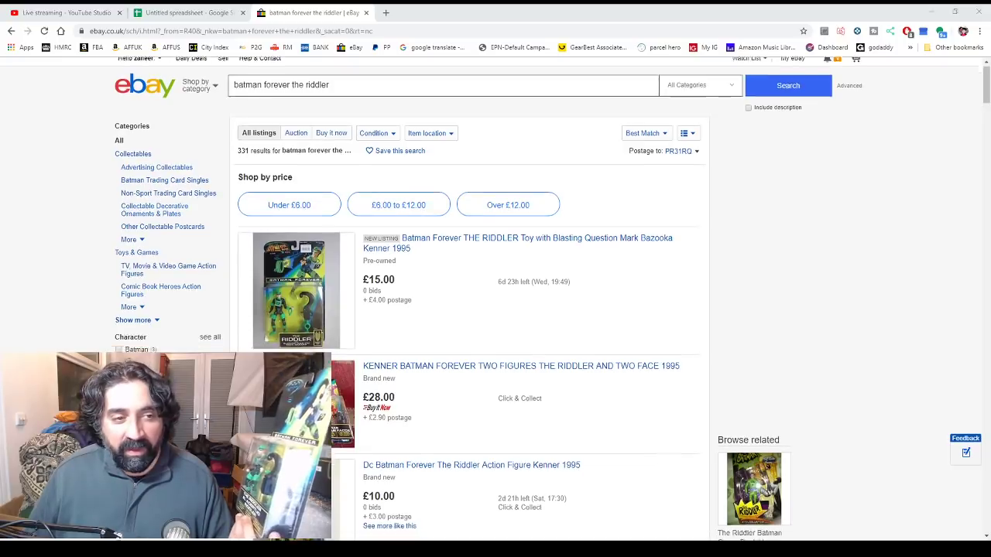
{"action": "scroll", "coordinate": [495, 310], "scroll_direction": "down", "scroll_amount": 1}
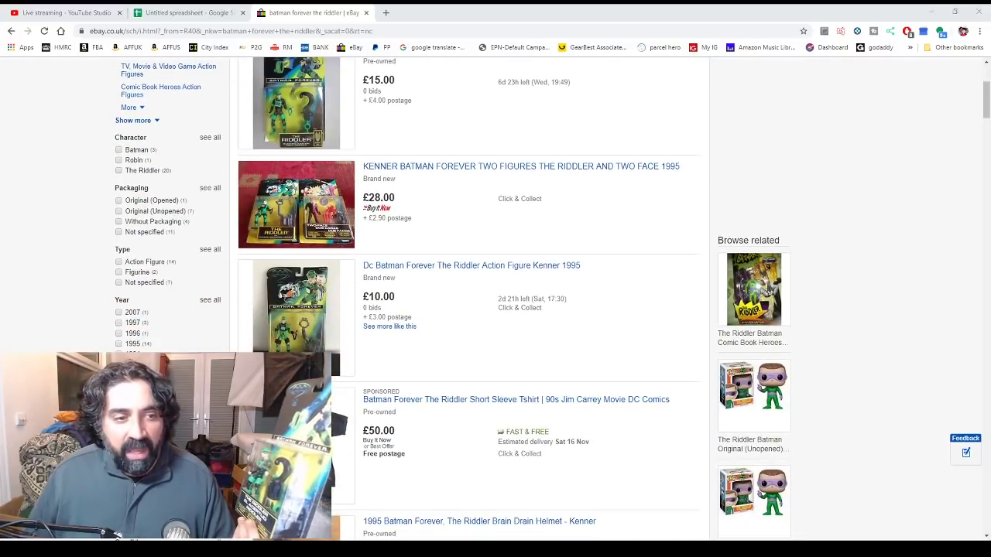
{"action": "scroll", "coordinate": [496, 310], "scroll_direction": "down", "scroll_amount": 1}
Restrict the Batman Forever Riddler results to sold items and review the selling prices
{"action": "scroll", "coordinate": [496, 310], "scroll_direction": "down", "scroll_amount": 9}
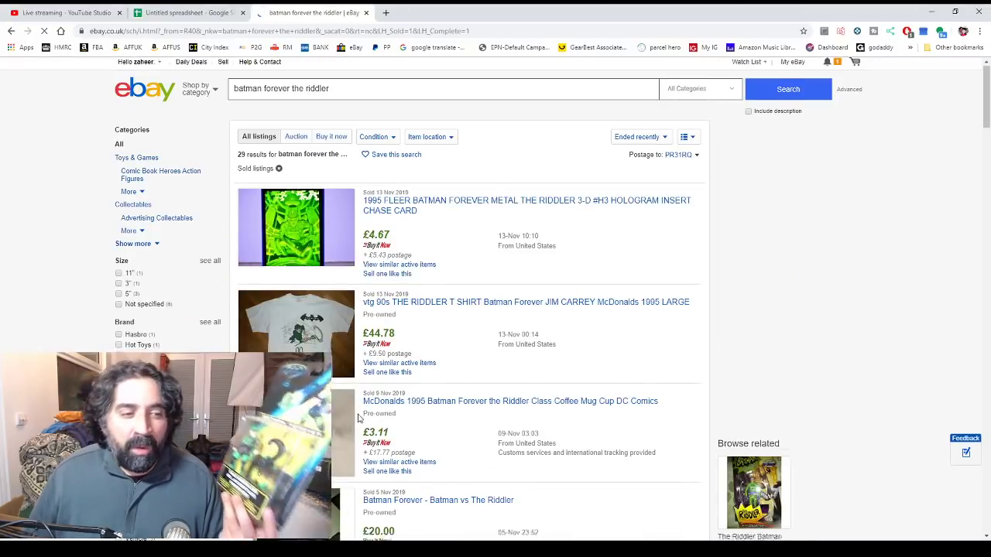
{"action": "scroll", "coordinate": [432, 398], "scroll_direction": "down", "scroll_amount": 5}
{"action": "scroll", "coordinate": [418, 332], "scroll_direction": "down", "scroll_amount": 6}
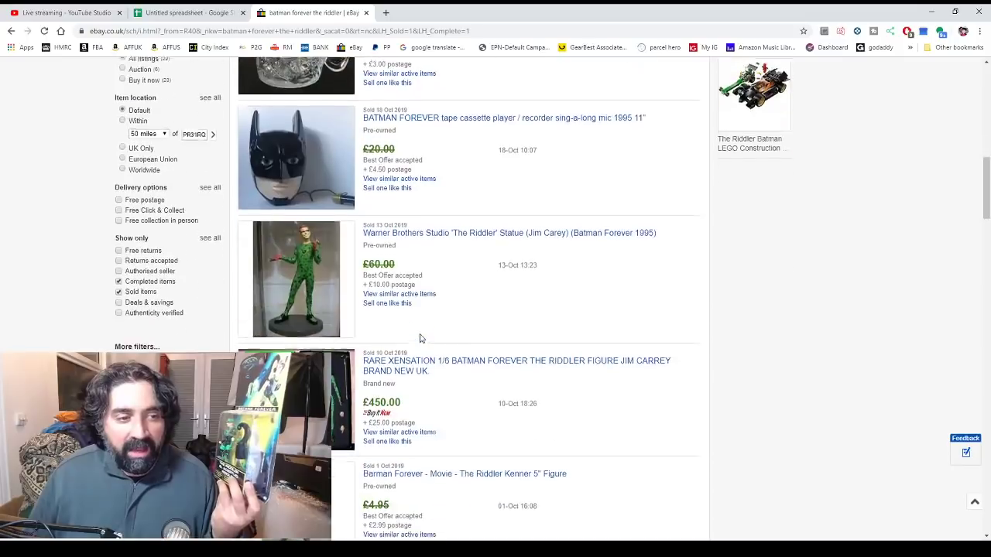
Copy "batman forever the riddler" from the search phrase into row 39 of the spreadsheet with a price of 10
{"action": "scroll", "coordinate": [402, 309], "scroll_direction": "up", "scroll_amount": 10}
{"action": "left_click_drag", "start_coordinate": [336, 92], "coordinate": [232, 93]}
{"action": "key", "text": "ctrl+c"}
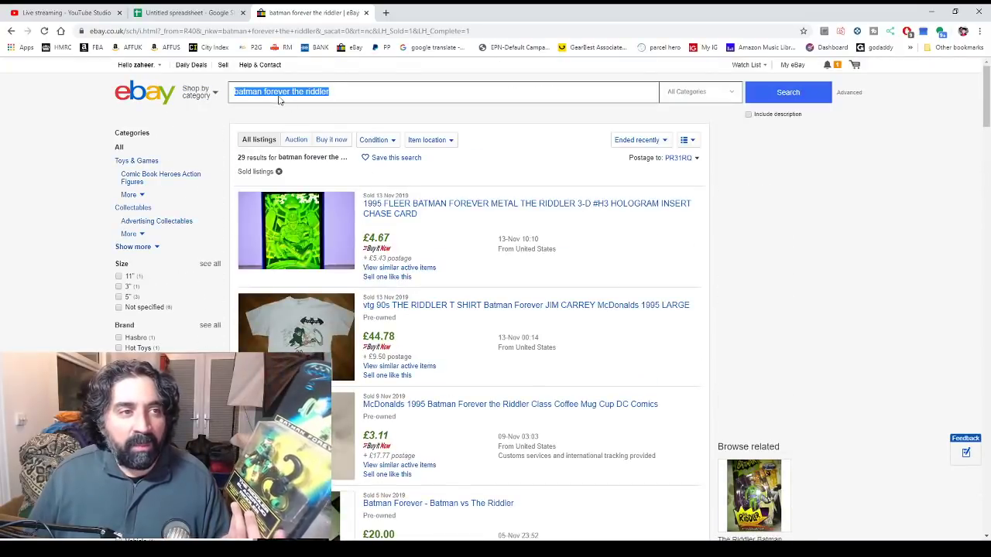
{"action": "left_click", "coordinate": [206, 16]}
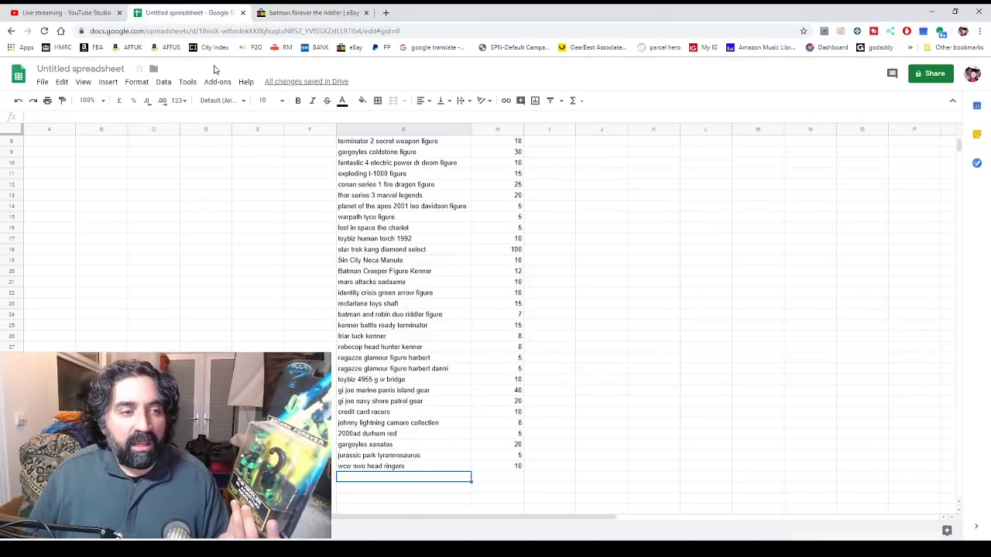
{"action": "double_click", "coordinate": [360, 478]}
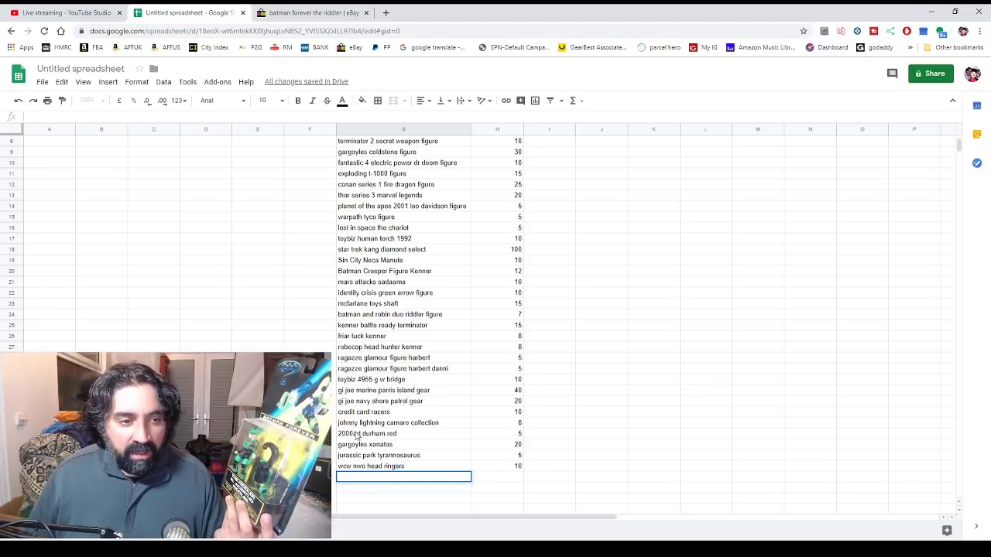
{"action": "key", "text": "ctrl+v"}
{"action": "left_click", "coordinate": [511, 481]}
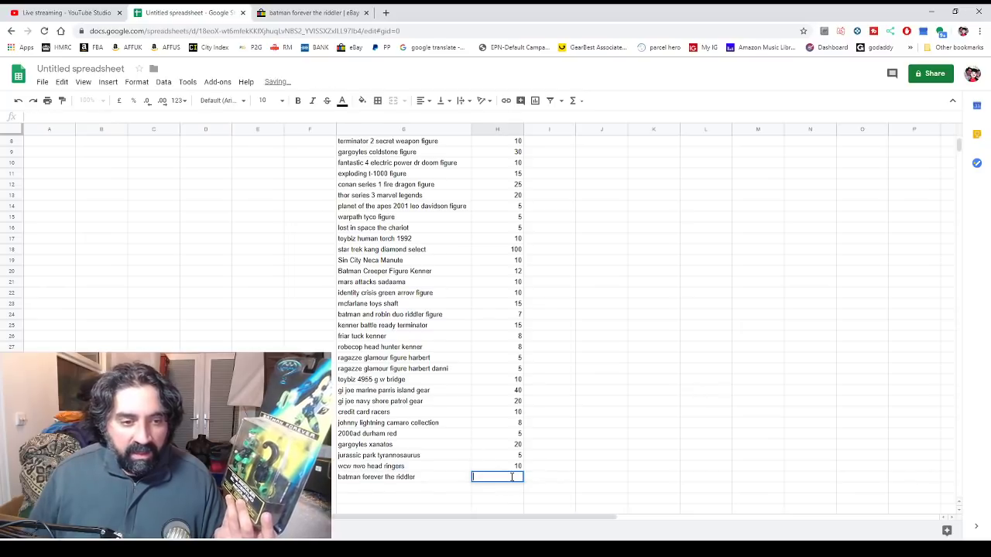
{"action": "type", "text": "10"}
{"action": "key", "text": "Return"}
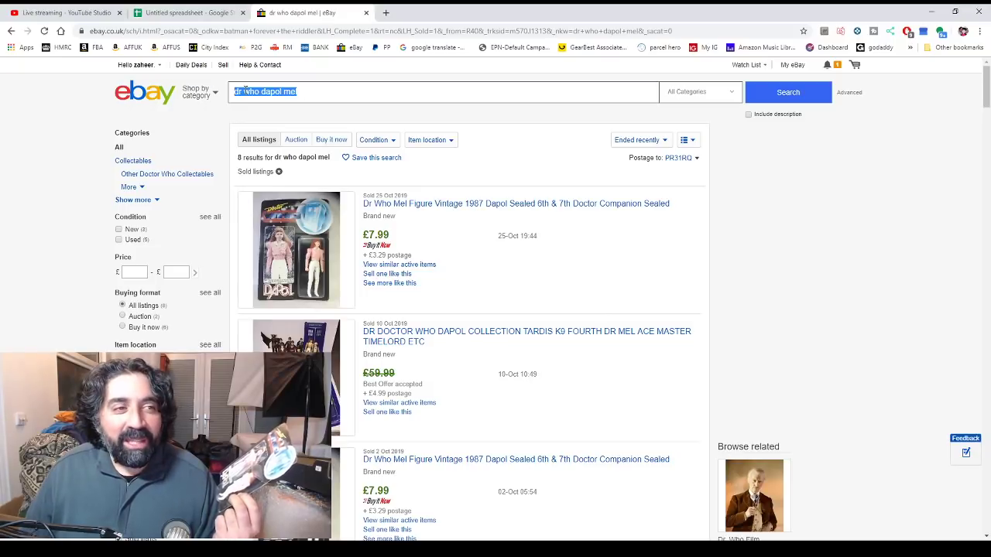
Add the copied phrase "dr who dapol mel" to row 40 of the spreadsheet with a price of 8
{"action": "left_click", "coordinate": [186, 13]}
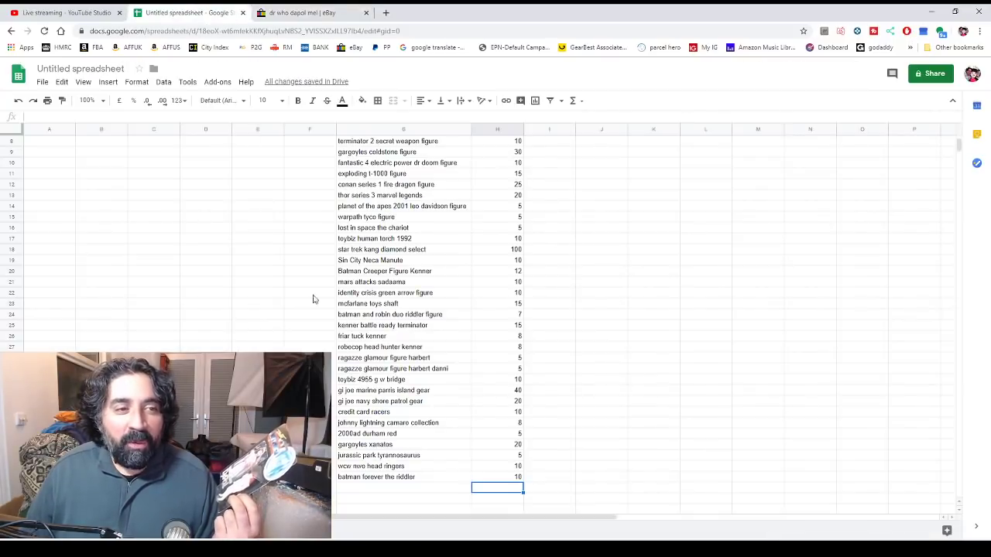
{"action": "left_click", "coordinate": [352, 489]}
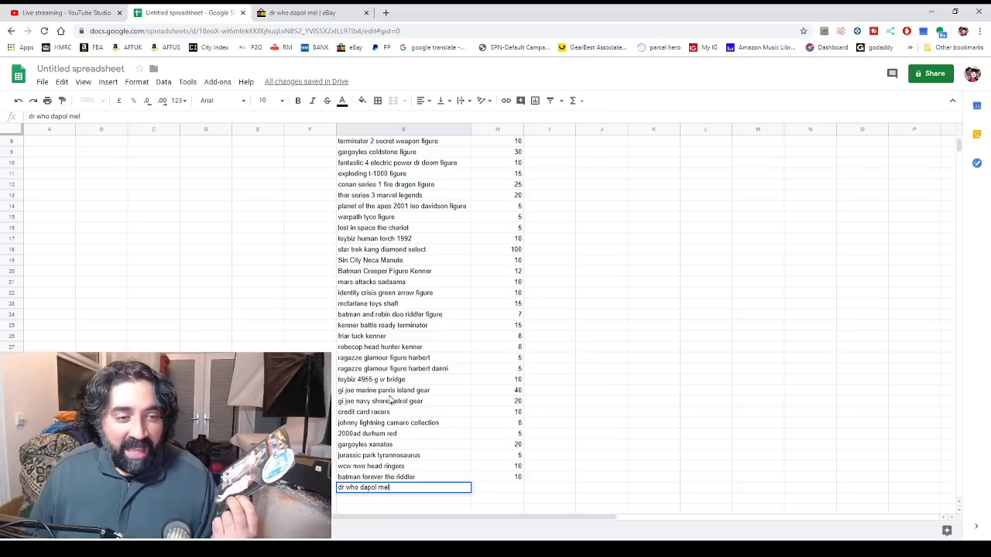
{"action": "left_click", "coordinate": [497, 490]}
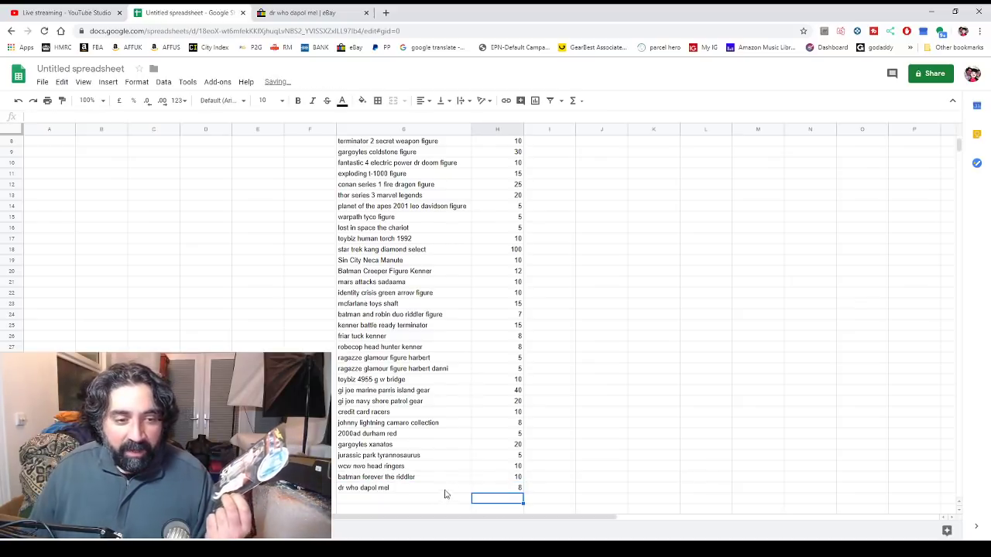
{"action": "left_click", "coordinate": [416, 502]}
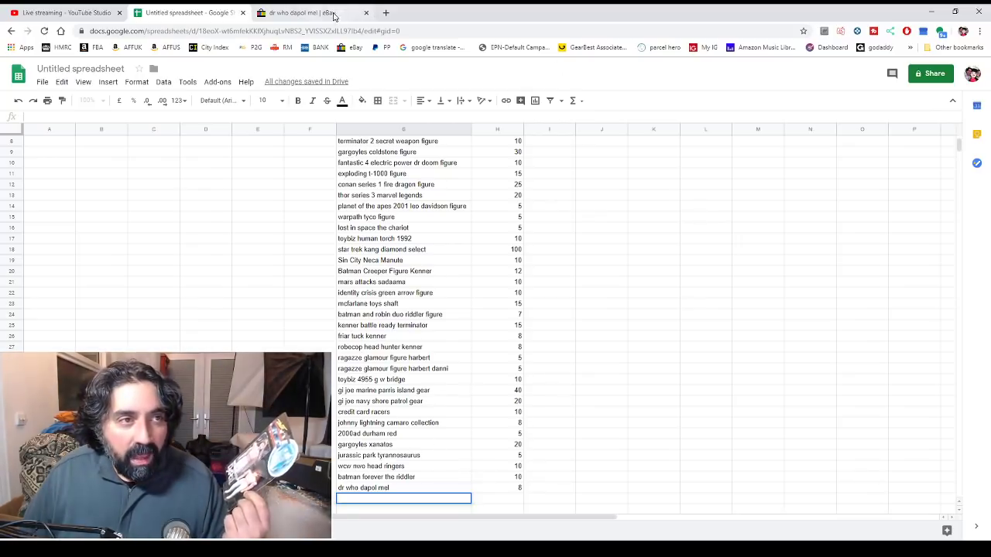
Search eBay's sold items for "voice patrol figure" and review the selling prices
{"action": "left_click", "coordinate": [304, 12]}
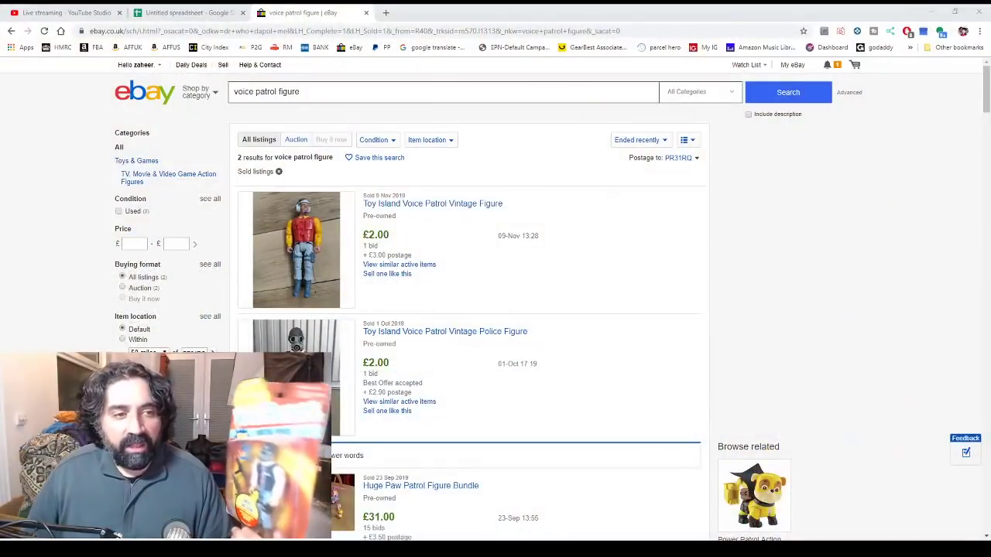
{"action": "scroll", "coordinate": [495, 310], "scroll_direction": "down", "scroll_amount": 2}
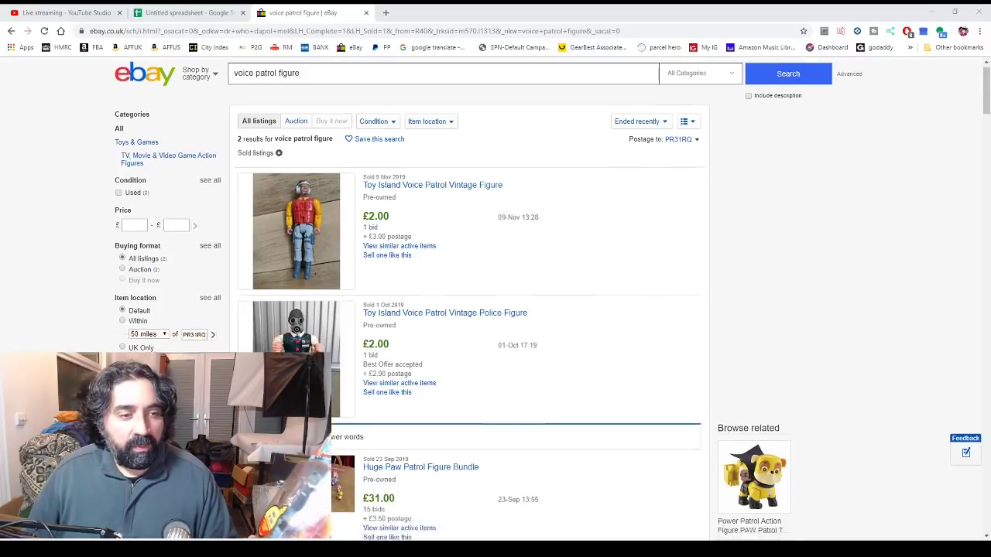
{"action": "scroll", "coordinate": [495, 310], "scroll_direction": "down", "scroll_amount": 8}
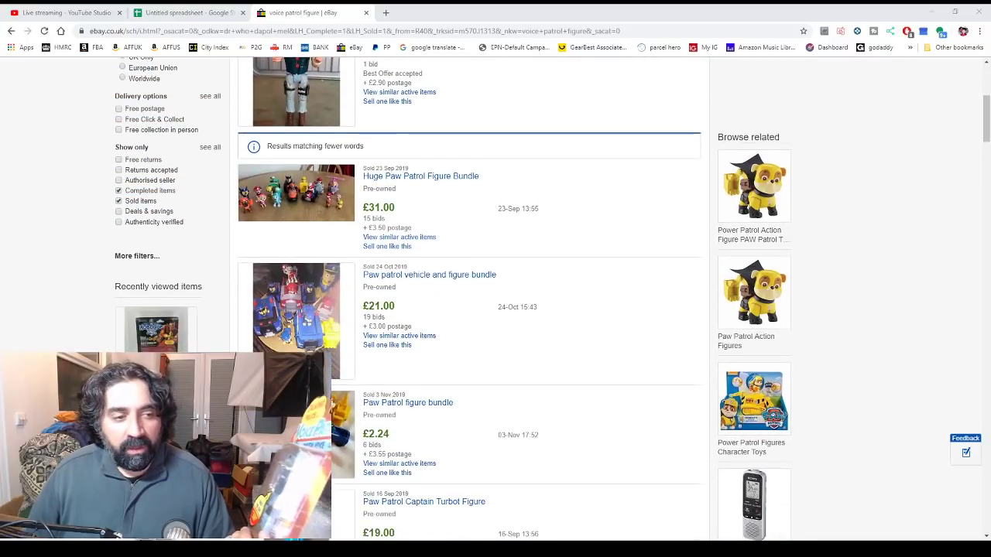
{"action": "scroll", "coordinate": [496, 310], "scroll_direction": "down", "scroll_amount": 7}
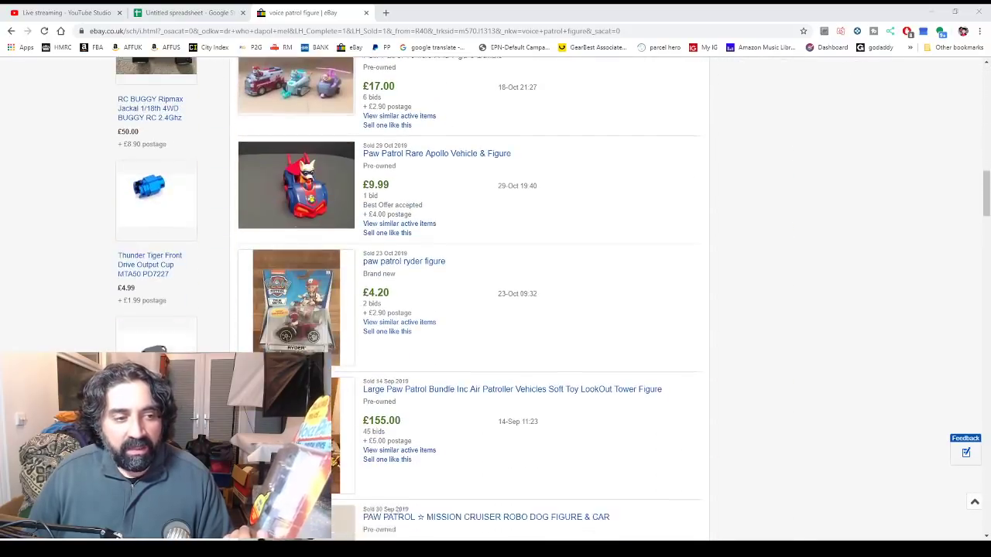
Remove the sold-items filter and review the asking prices of Toy Island Voice Patrol figures
{"action": "scroll", "coordinate": [495, 310], "scroll_direction": "up", "scroll_amount": 9}
{"action": "scroll", "coordinate": [495, 309], "scroll_direction": "up", "scroll_amount": 6}
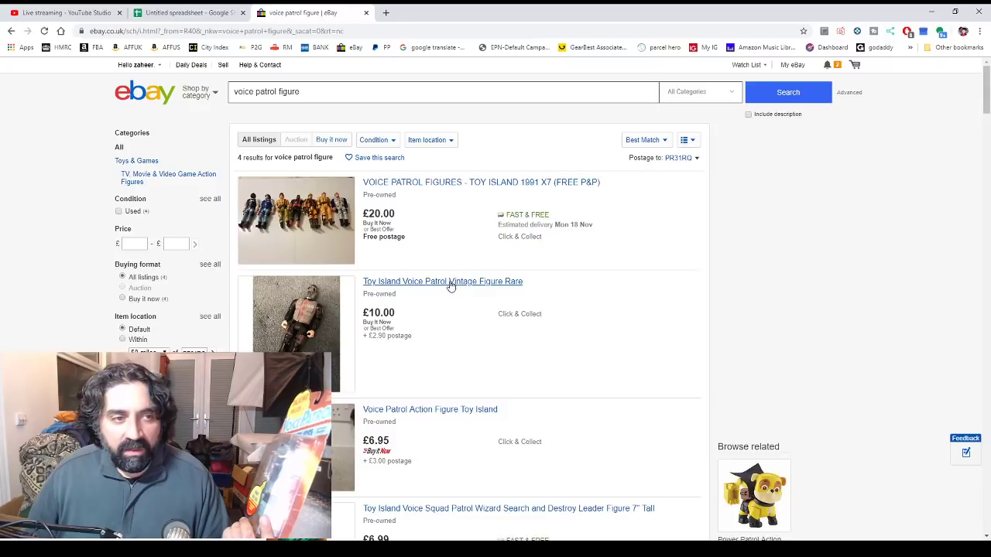
{"action": "scroll", "coordinate": [451, 286], "scroll_direction": "down", "scroll_amount": 11}
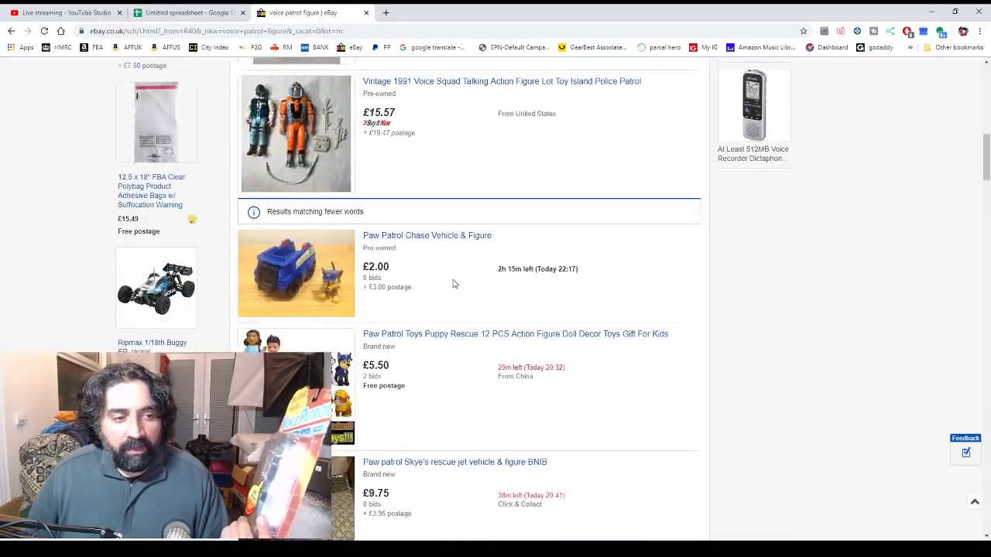
{"action": "scroll", "coordinate": [455, 284], "scroll_direction": "down", "scroll_amount": 3}
{"action": "scroll", "coordinate": [456, 287], "scroll_direction": "up", "scroll_amount": 17}
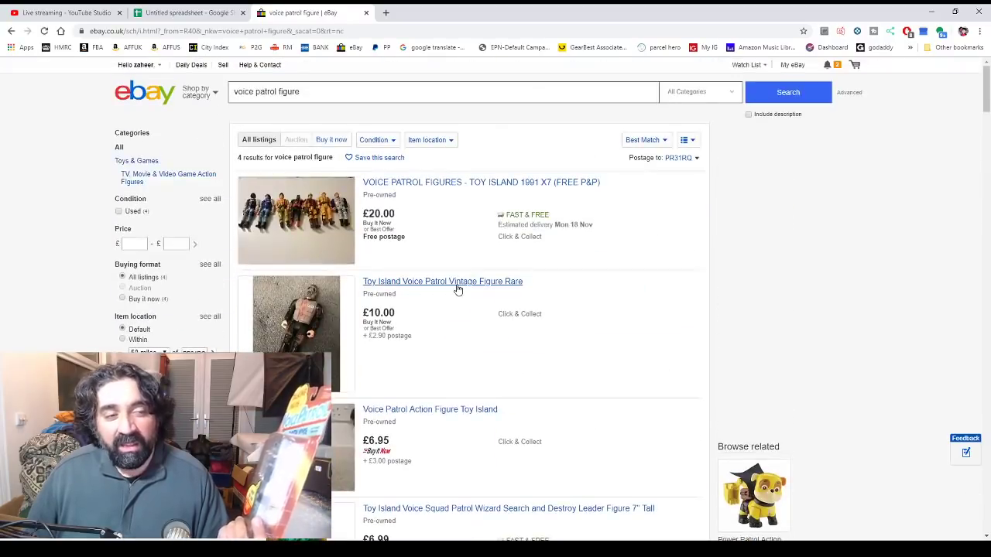
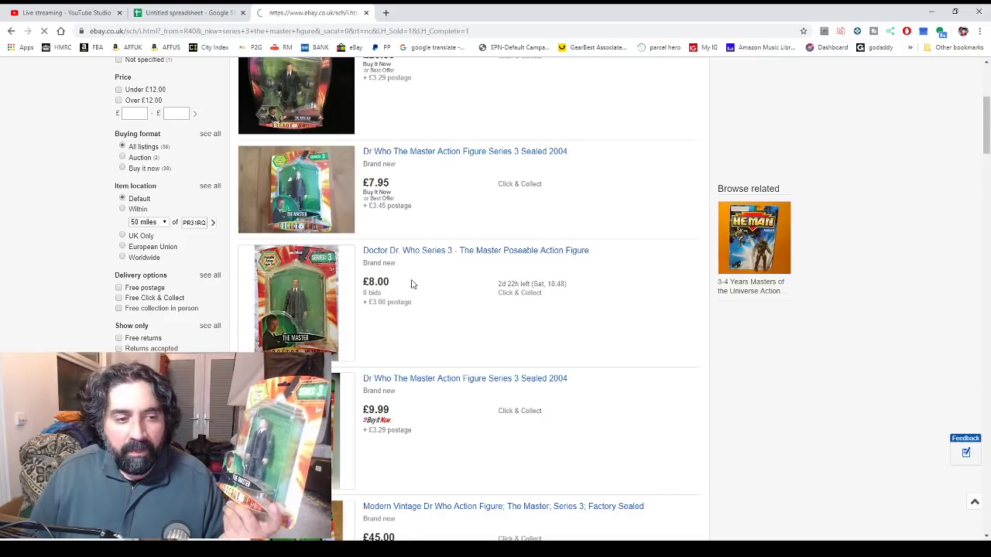
Restrict the "series 3 the master figure" search to sold items and examine the selling prices of the Doctor Who figures
{"action": "scroll", "coordinate": [428, 295], "scroll_direction": "down", "scroll_amount": 3}
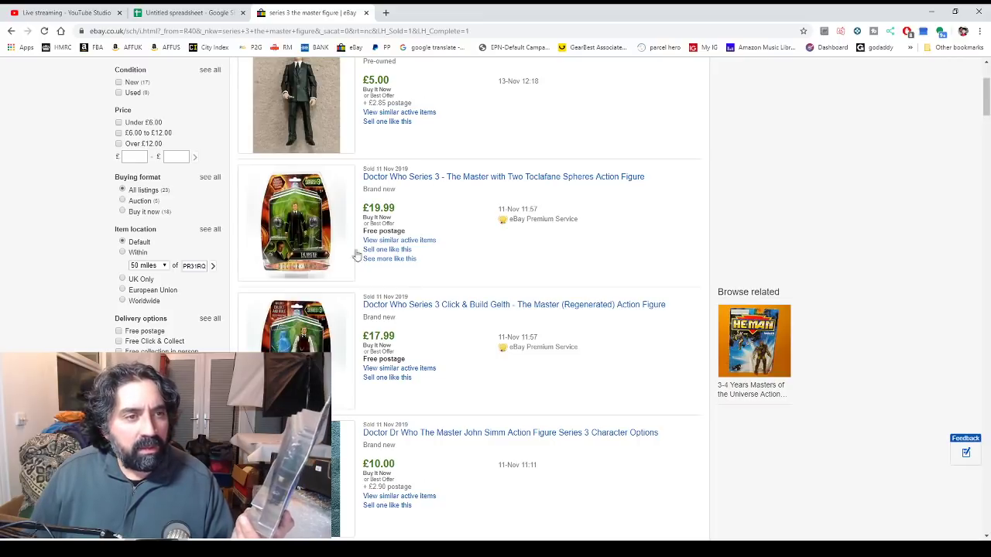
{"action": "scroll", "coordinate": [327, 244], "scroll_direction": "down", "scroll_amount": 1}
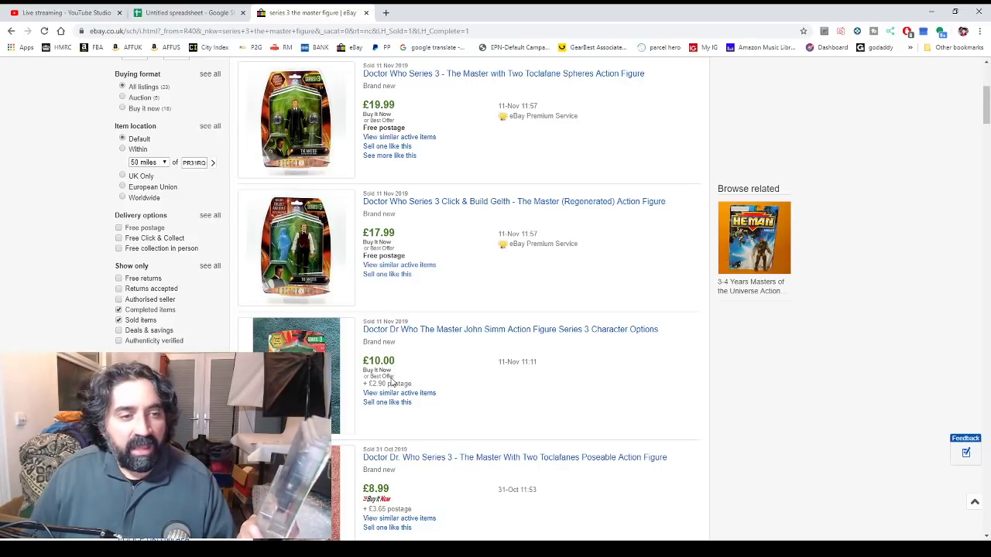
{"action": "scroll", "coordinate": [474, 351], "scroll_direction": "down", "scroll_amount": 1}
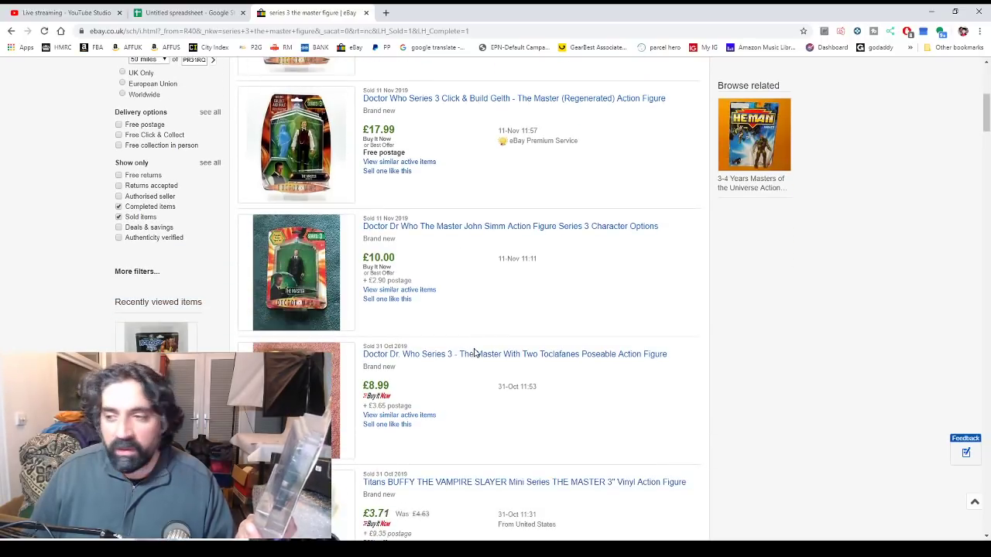
{"action": "scroll", "coordinate": [460, 334], "scroll_direction": "up", "scroll_amount": 1}
{"action": "scroll", "coordinate": [457, 334], "scroll_direction": "down", "scroll_amount": 1}
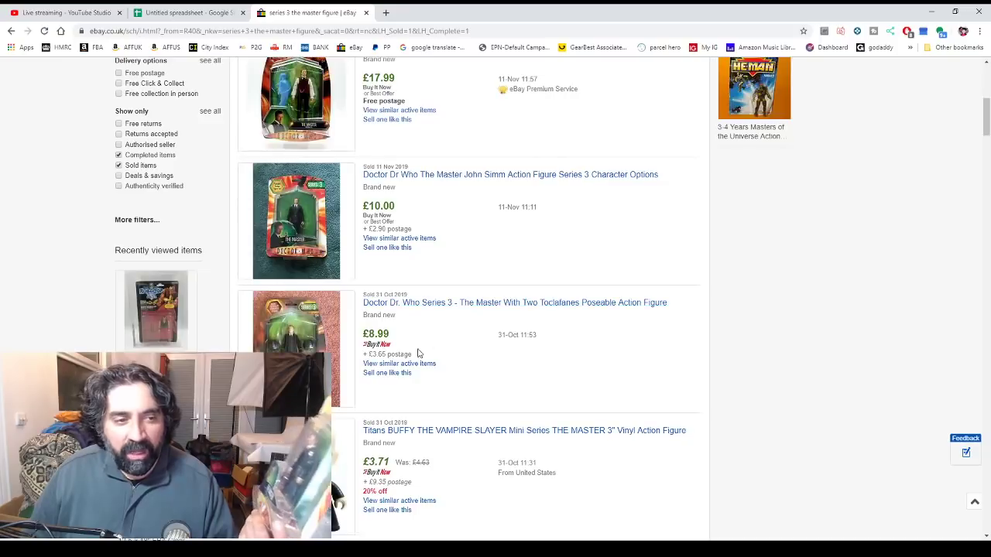
{"action": "scroll", "coordinate": [420, 352], "scroll_direction": "up", "scroll_amount": 1}
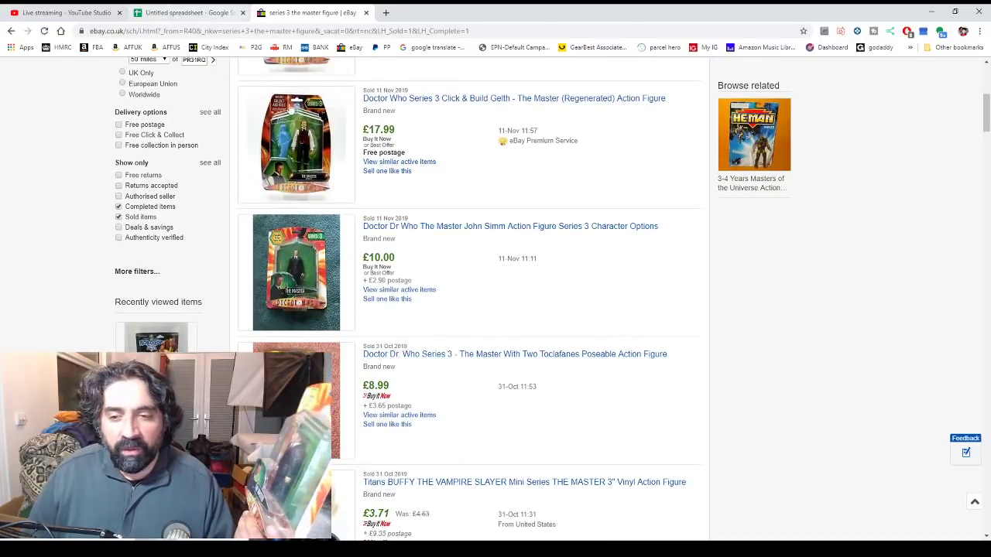
Copy the search phrase "series 3 the master figure" into row 42 of the spreadsheet with a price of 8
{"action": "scroll", "coordinate": [291, 109], "scroll_direction": "up", "scroll_amount": 5}
{"action": "triple_click", "coordinate": [269, 93]}
{"action": "key", "text": "ctrl+c"}
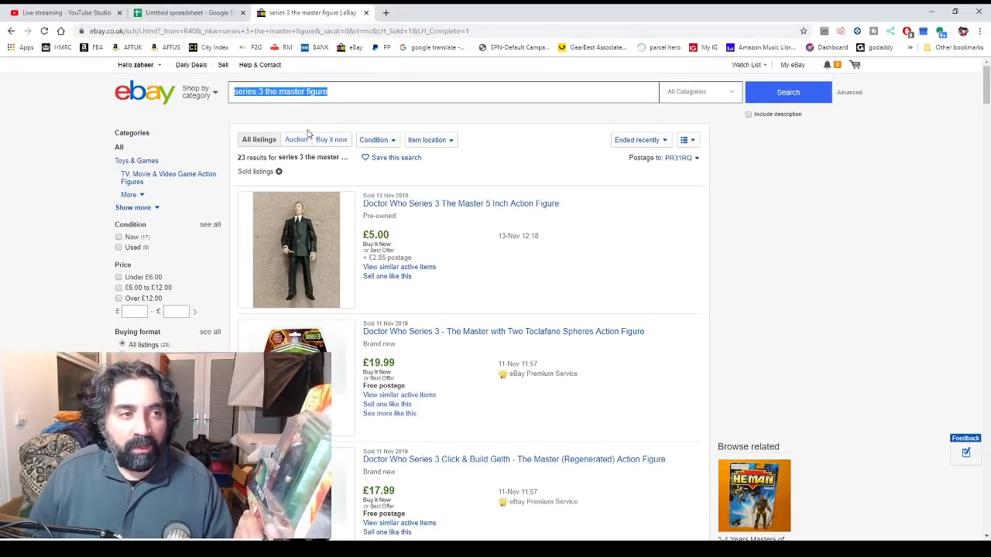
{"action": "left_click", "coordinate": [186, 12]}
{"action": "left_click", "coordinate": [361, 498]}
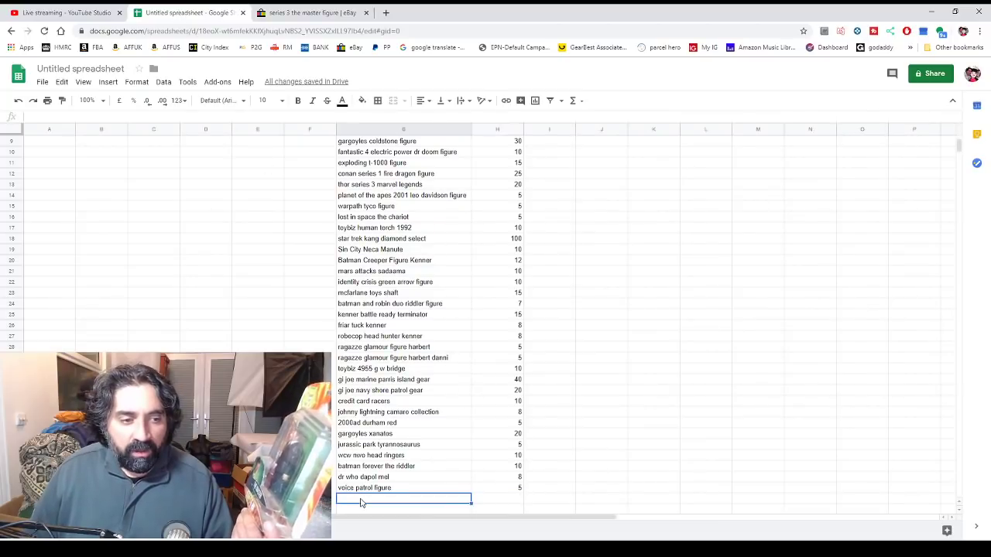
{"action": "key", "text": "ctrl+v"}
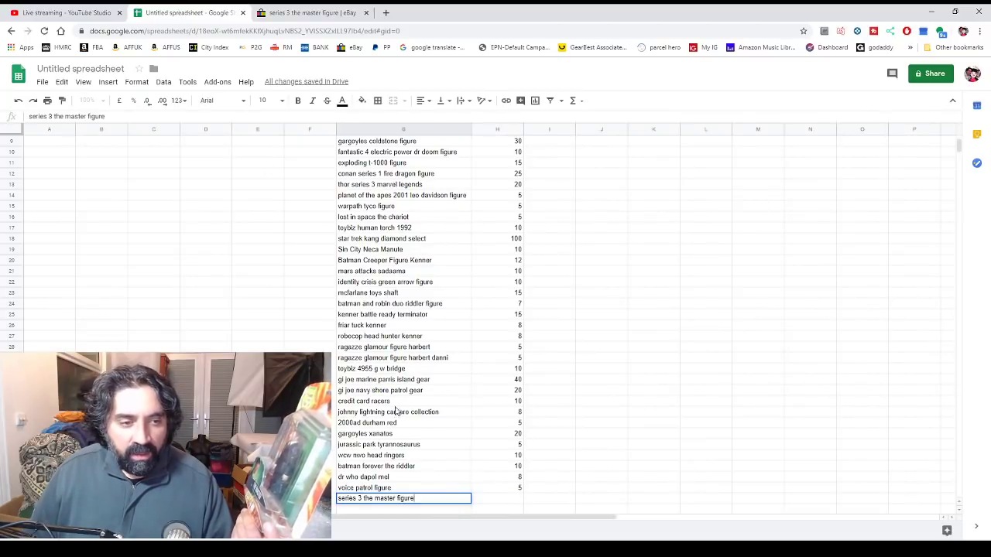
{"action": "left_click", "coordinate": [516, 501]}
{"action": "type", "text": "8"}
{"action": "key", "text": "Return"}
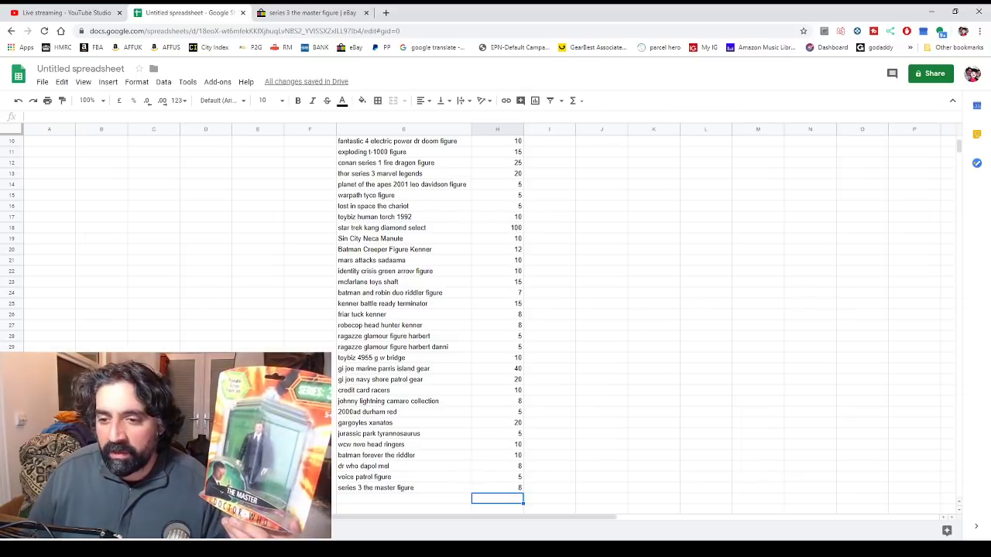
Review the items and prices recorded in the spreadsheet, including the gi joe marine parris island gear and series 3 the master figure prices
{"action": "scroll", "coordinate": [693, 359], "scroll_direction": "up", "scroll_amount": 3}
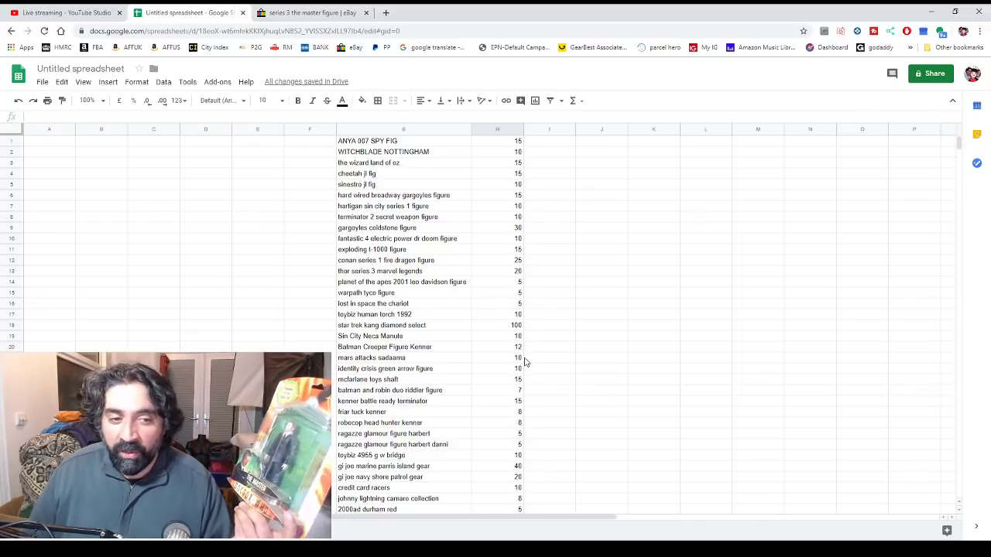
{"action": "scroll", "coordinate": [522, 366], "scroll_direction": "down", "scroll_amount": 3}
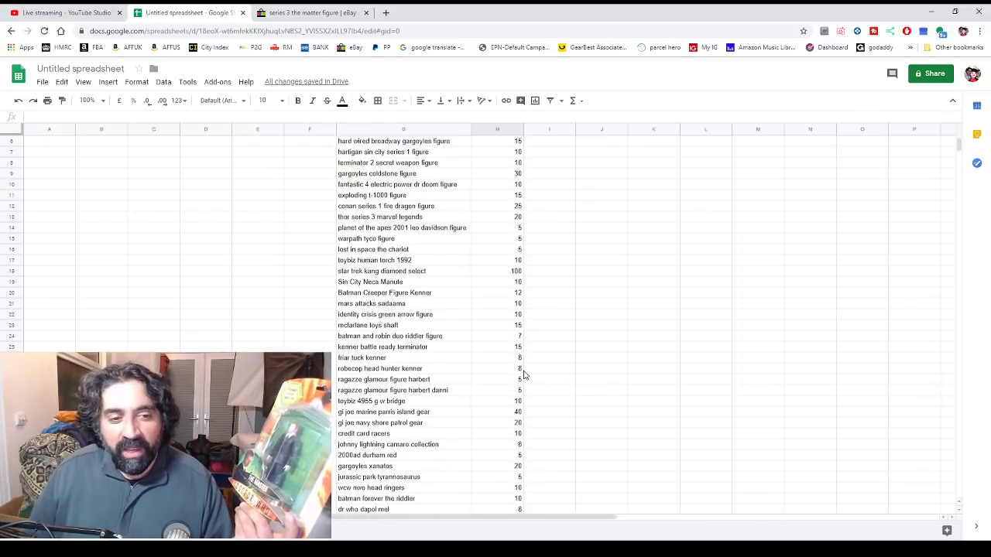
{"action": "scroll", "coordinate": [516, 401], "scroll_direction": "down", "scroll_amount": 2}
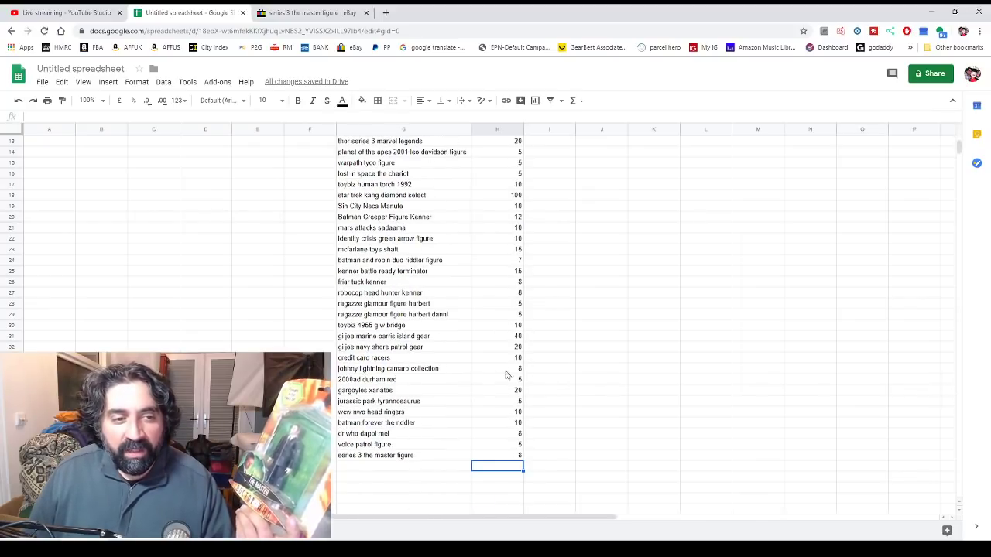
{"action": "left_click", "coordinate": [479, 336]}
{"action": "left_click", "coordinate": [527, 369]}
{"action": "left_click", "coordinate": [509, 339]}
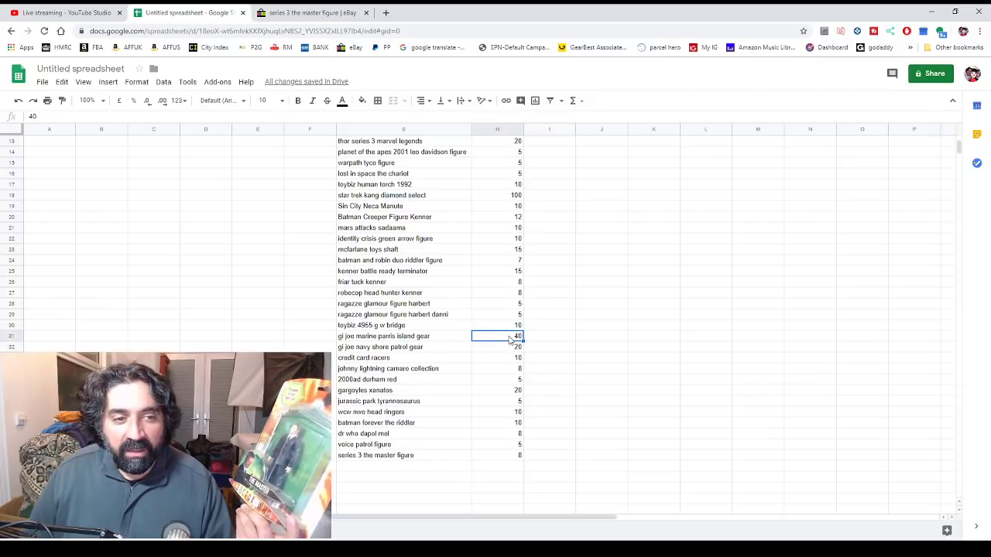
{"action": "scroll", "coordinate": [525, 414], "scroll_direction": "down", "scroll_amount": 1}
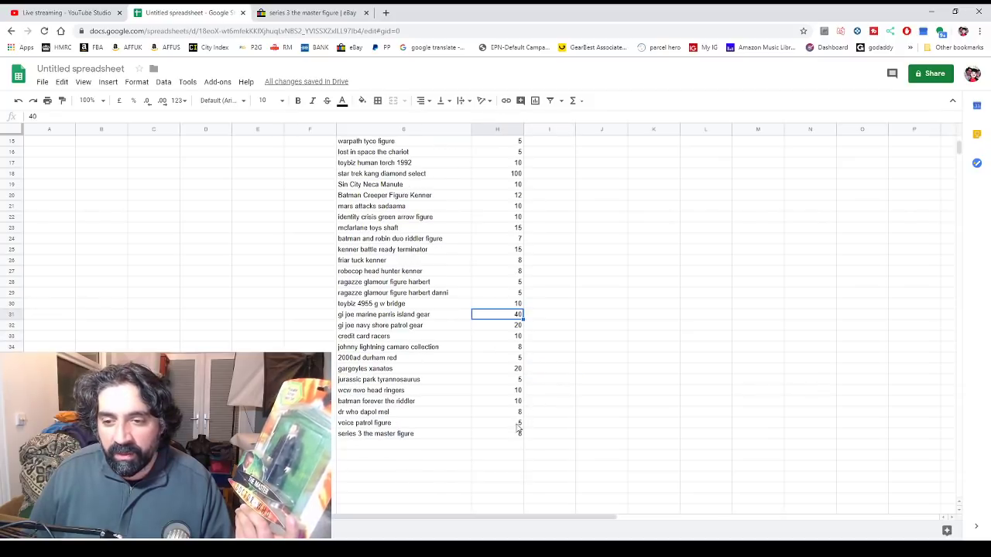
{"action": "left_click", "coordinate": [496, 434]}
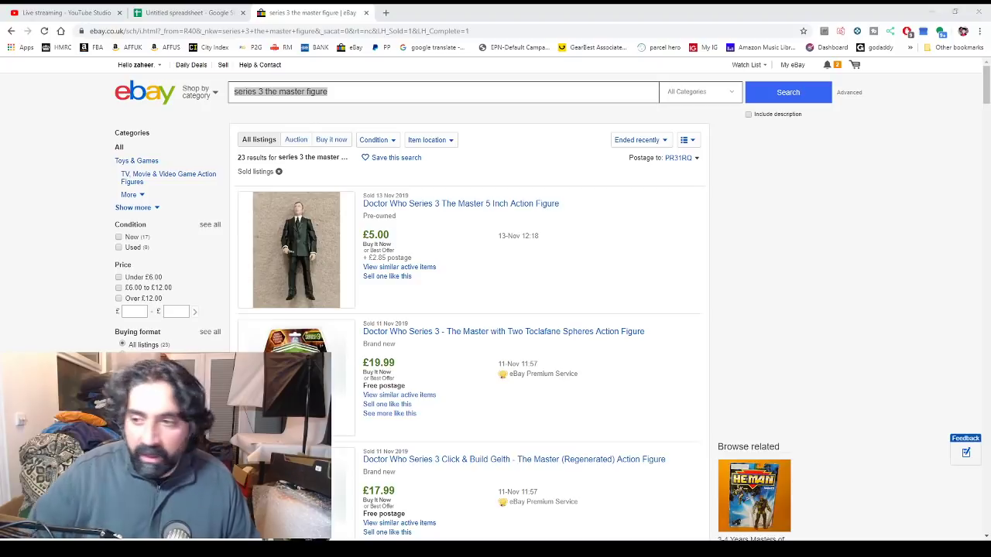
Search eBay's sold listings for "batman animated series ertl die cast"
{"action": "left_click", "coordinate": [237, 89]}
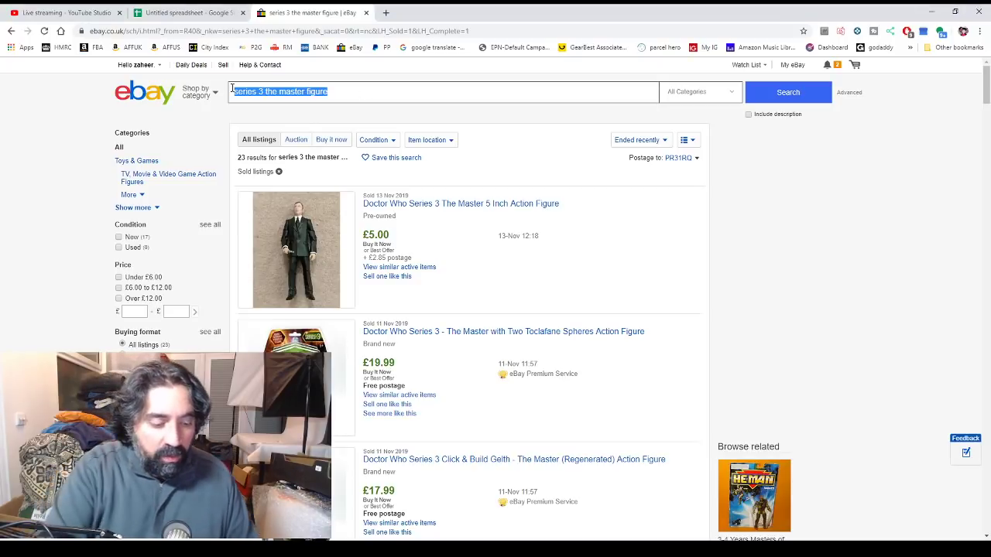
{"action": "type", "text": "batg"}
{"action": "key", "text": "BackSpace"}
{"action": "type", "text": "man"}
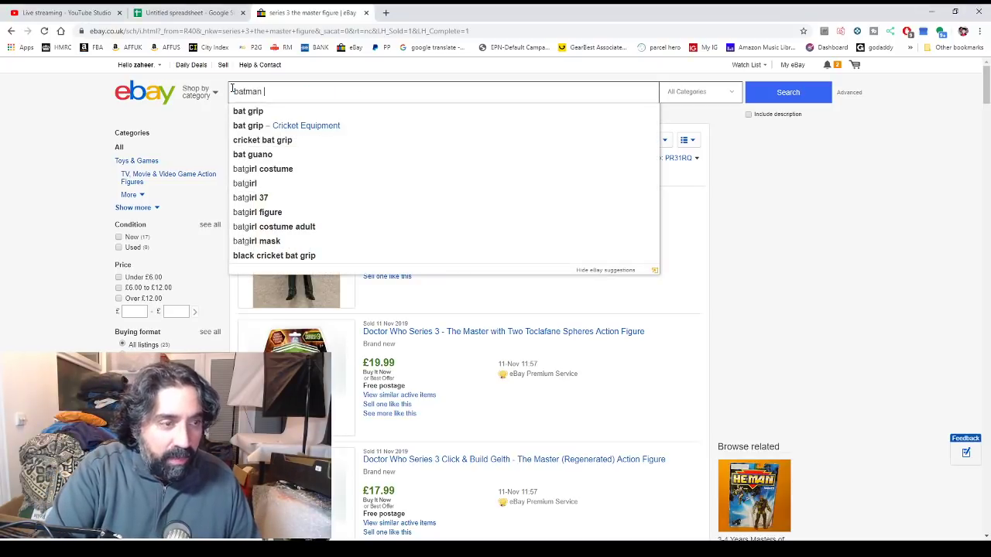
{"action": "type", "text": " anim"}
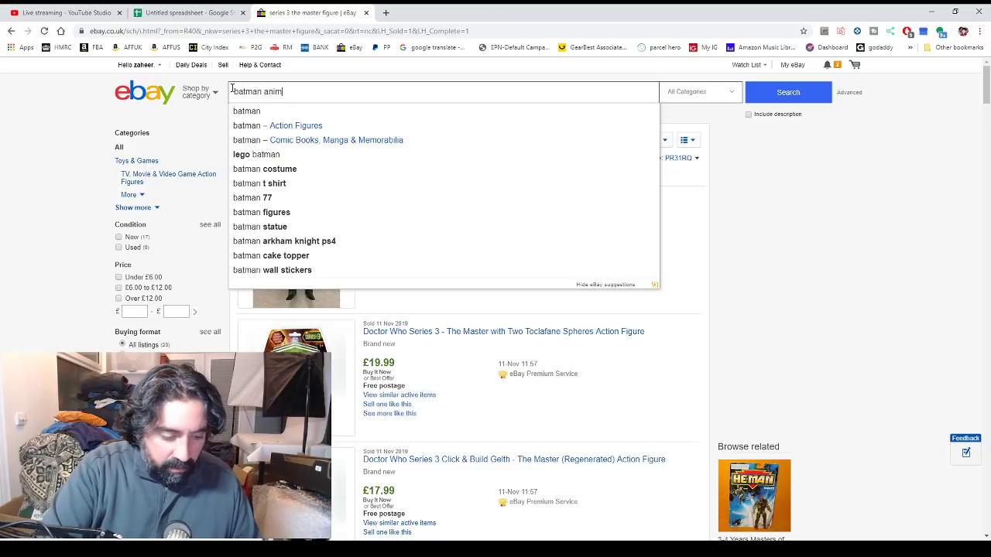
{"action": "type", "text": "ated serie"}
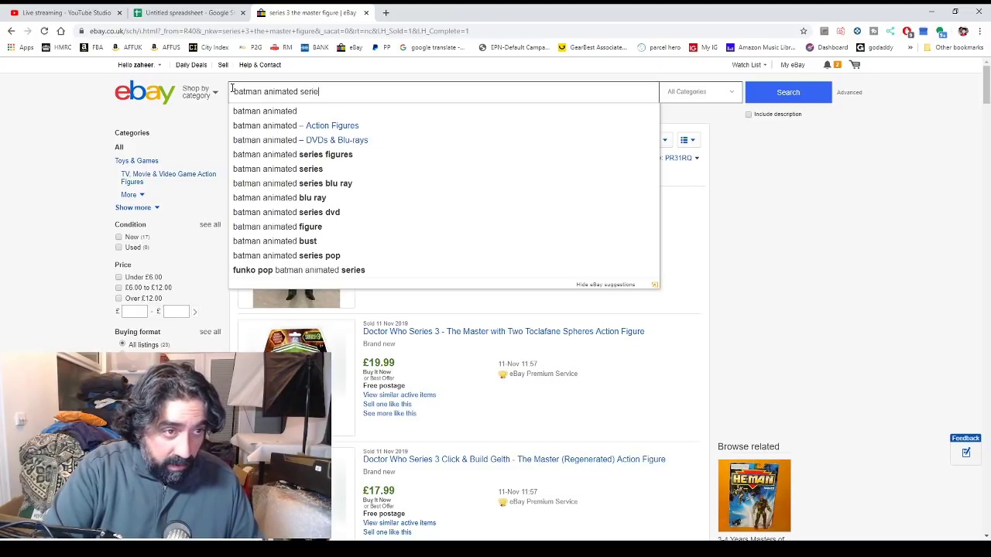
{"action": "type", "text": "s "}
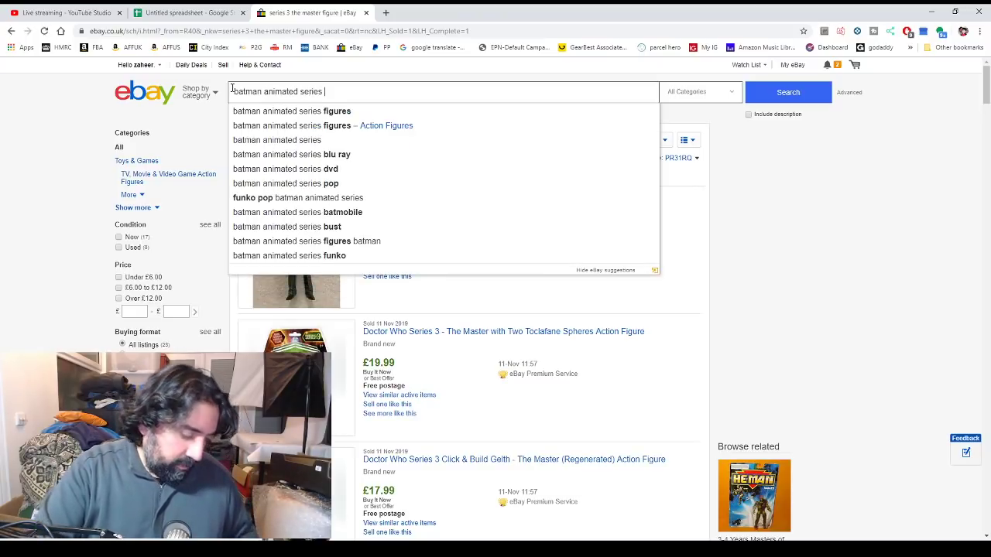
{"action": "type", "text": "ertl die cast"}
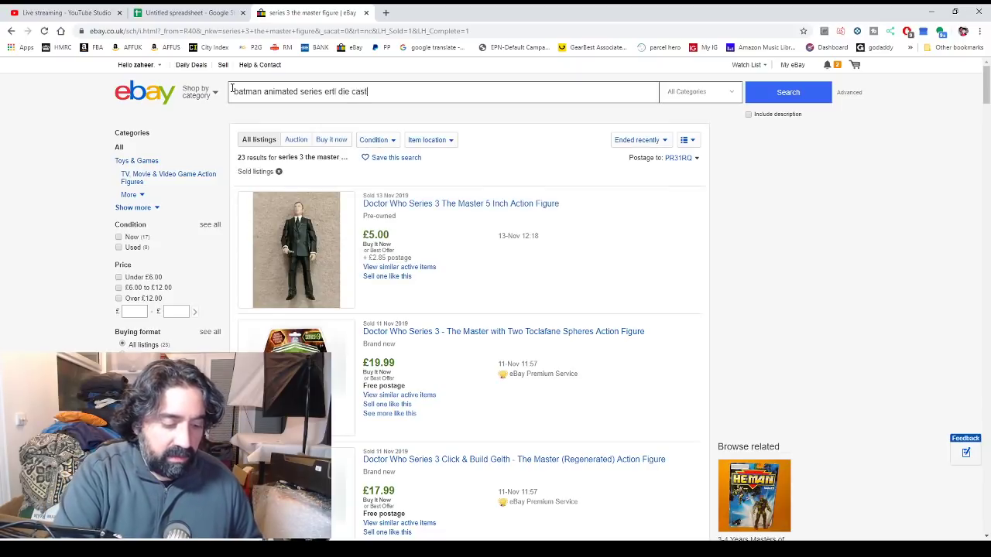
{"action": "key", "text": "Return"}
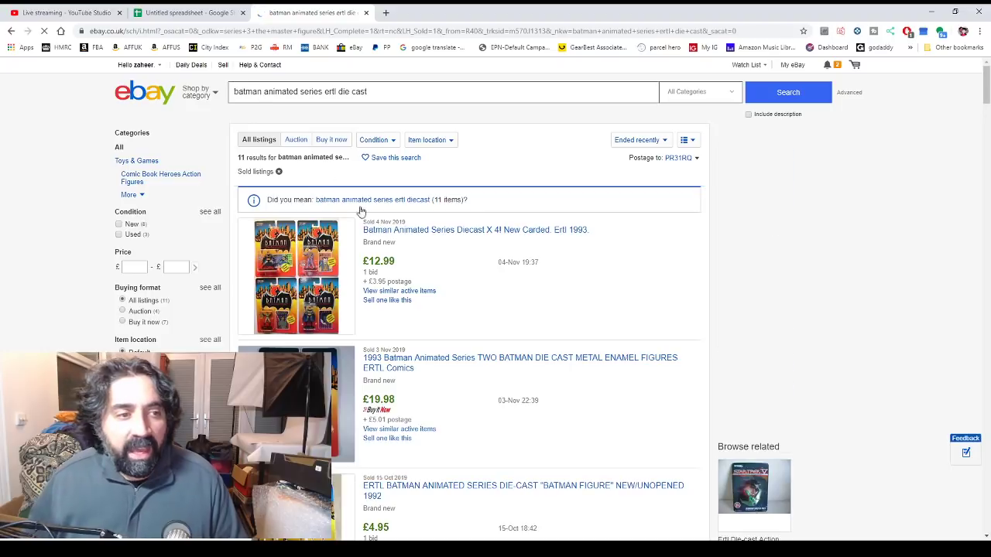
Examine the sold prices of the Ertl Batman Animated Series die-cast figures and vehicles
{"action": "scroll", "coordinate": [477, 244], "scroll_direction": "down", "scroll_amount": 2}
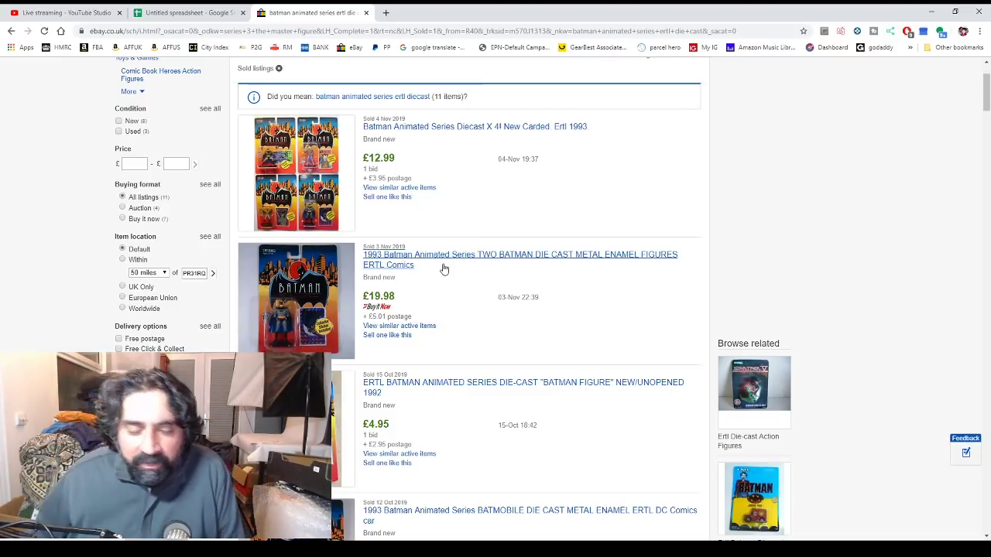
{"action": "scroll", "coordinate": [486, 288], "scroll_direction": "down", "scroll_amount": 5}
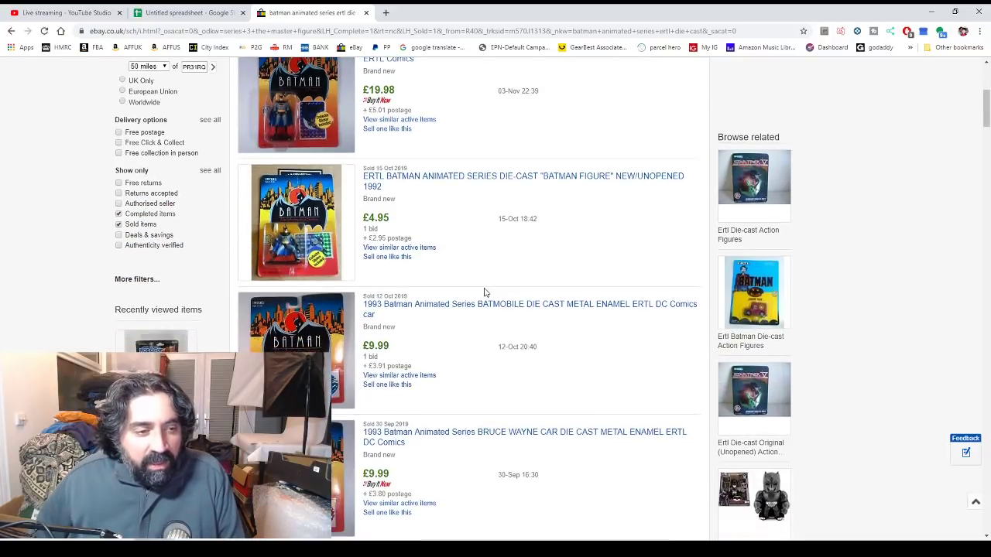
{"action": "scroll", "coordinate": [484, 292], "scroll_direction": "down", "scroll_amount": 5}
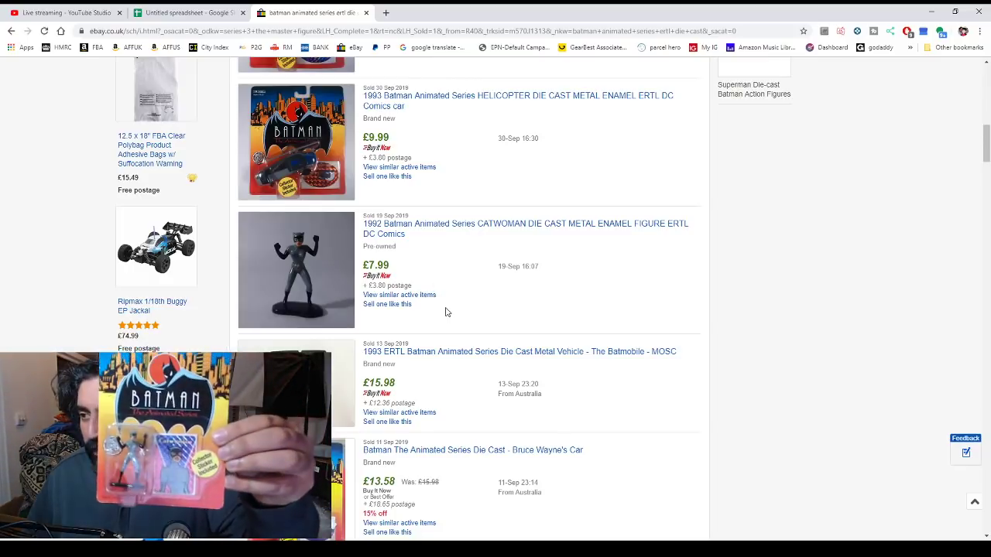
{"action": "scroll", "coordinate": [364, 267], "scroll_direction": "down", "scroll_amount": 1}
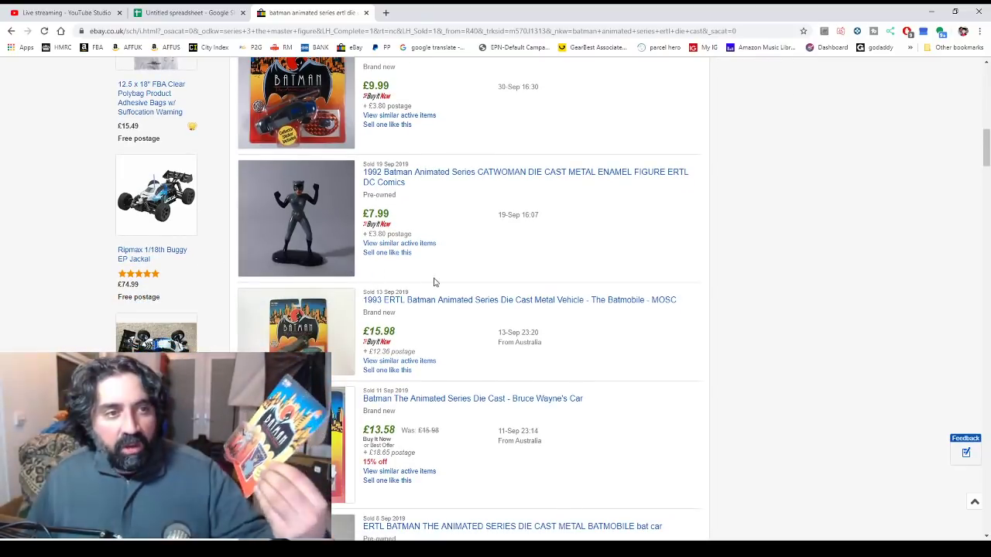
{"action": "scroll", "coordinate": [436, 282], "scroll_direction": "up", "scroll_amount": 8}
{"action": "scroll", "coordinate": [434, 305], "scroll_direction": "up", "scroll_amount": 7}
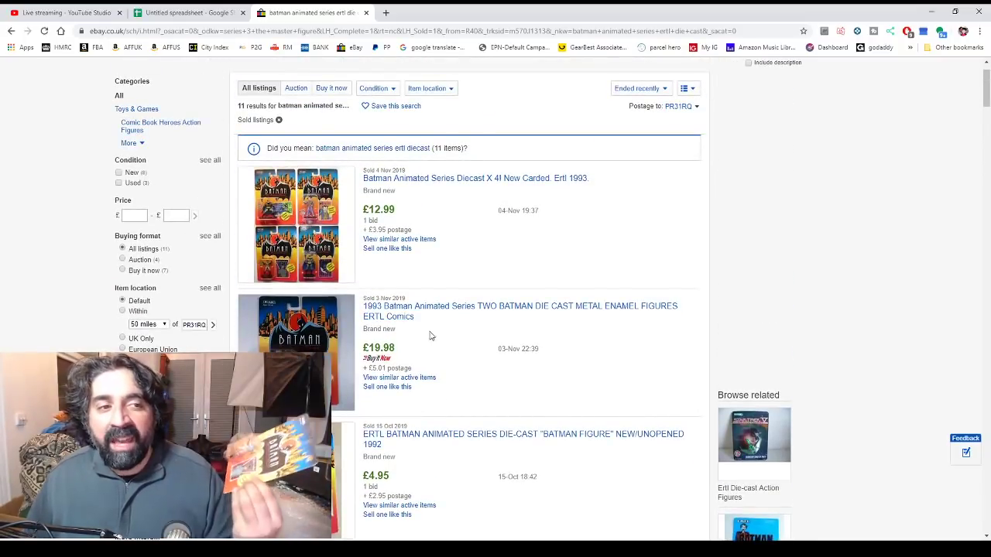
Compare the sold prices of the carded Batman figures and vehicles with the loose Catwoman figure
{"action": "scroll", "coordinate": [439, 337], "scroll_direction": "down", "scroll_amount": 3}
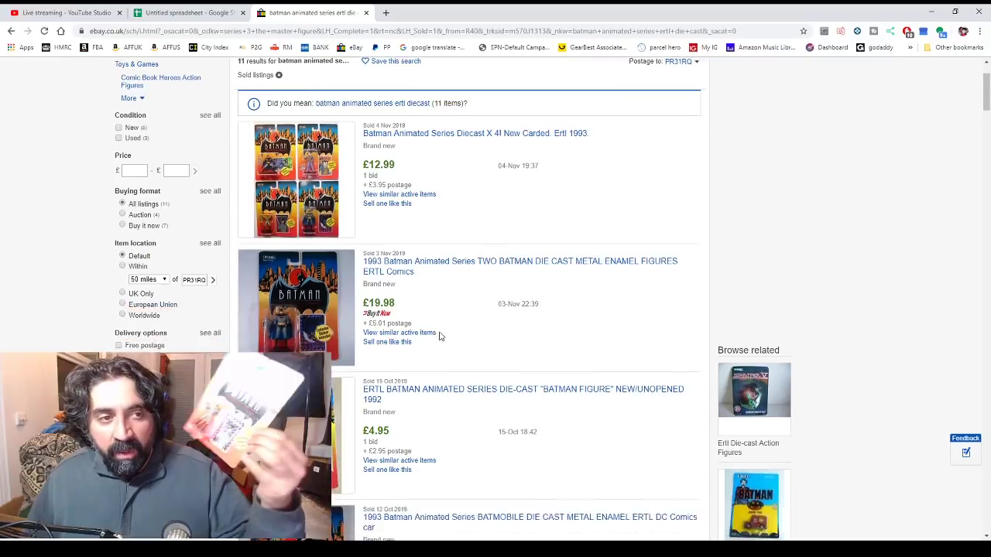
{"action": "scroll", "coordinate": [439, 337], "scroll_direction": "down", "scroll_amount": 1}
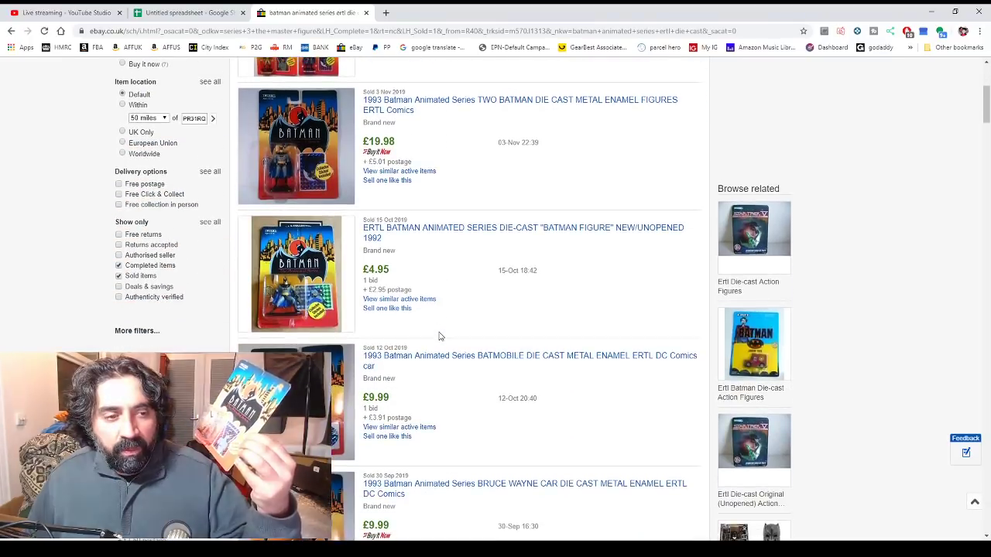
{"action": "scroll", "coordinate": [439, 336], "scroll_direction": "down", "scroll_amount": 1}
{"action": "scroll", "coordinate": [439, 337], "scroll_direction": "up", "scroll_amount": 3}
{"action": "scroll", "coordinate": [439, 336], "scroll_direction": "up", "scroll_amount": 2}
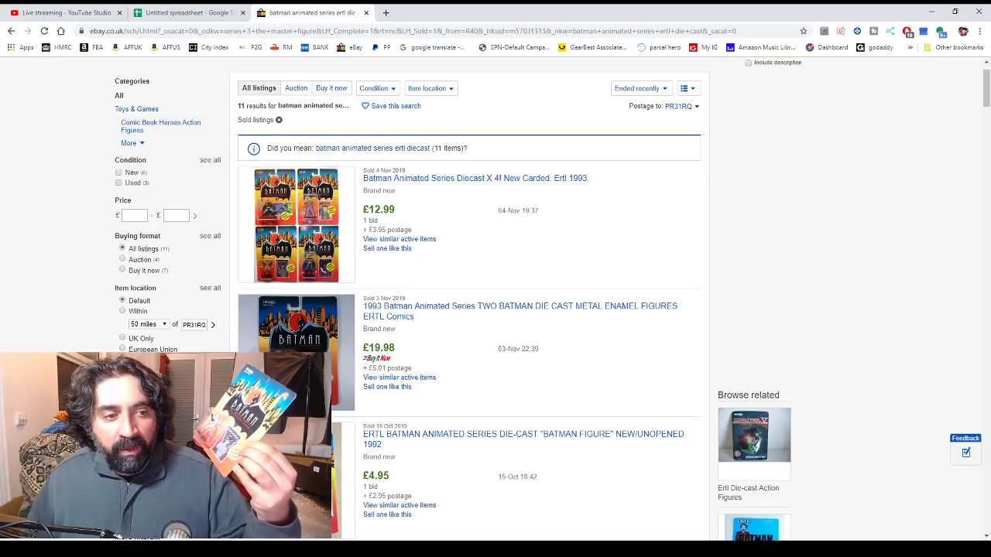
{"action": "scroll", "coordinate": [353, 378], "scroll_direction": "down", "scroll_amount": 1}
{"action": "scroll", "coordinate": [360, 371], "scroll_direction": "down", "scroll_amount": 3}
{"action": "scroll", "coordinate": [380, 368], "scroll_direction": "down", "scroll_amount": 8}
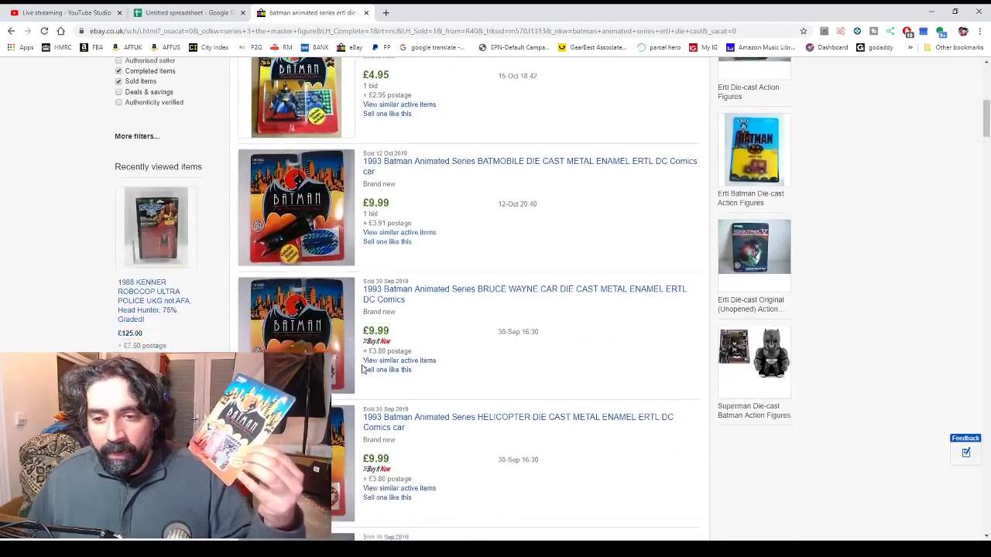
{"action": "scroll", "coordinate": [399, 364], "scroll_direction": "down", "scroll_amount": 2}
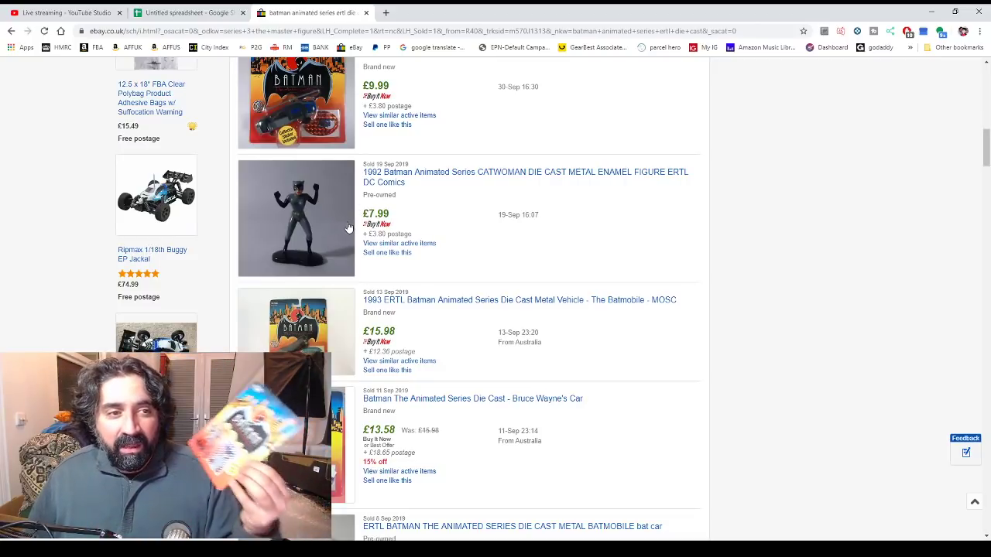
{"action": "scroll", "coordinate": [356, 242], "scroll_direction": "up", "scroll_amount": 2}
{"action": "scroll", "coordinate": [409, 259], "scroll_direction": "down", "scroll_amount": 1}
{"action": "scroll", "coordinate": [412, 264], "scroll_direction": "up", "scroll_amount": 1}
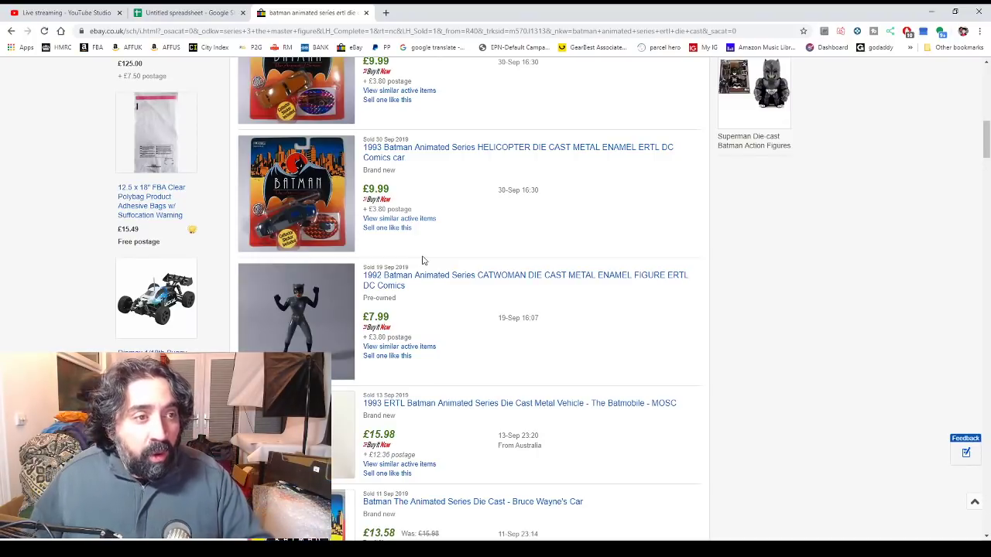
Recheck the UK sold listings and examine the international sellers' sold prices, including the carded Ertl Penguin figure
{"action": "scroll", "coordinate": [480, 246], "scroll_direction": "up", "scroll_amount": 7}
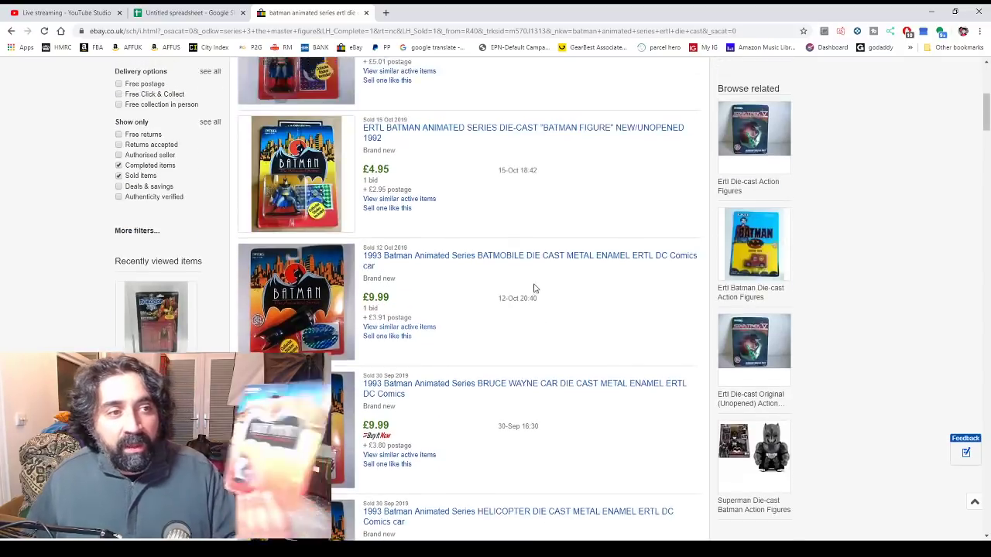
{"action": "scroll", "coordinate": [532, 289], "scroll_direction": "up", "scroll_amount": 2}
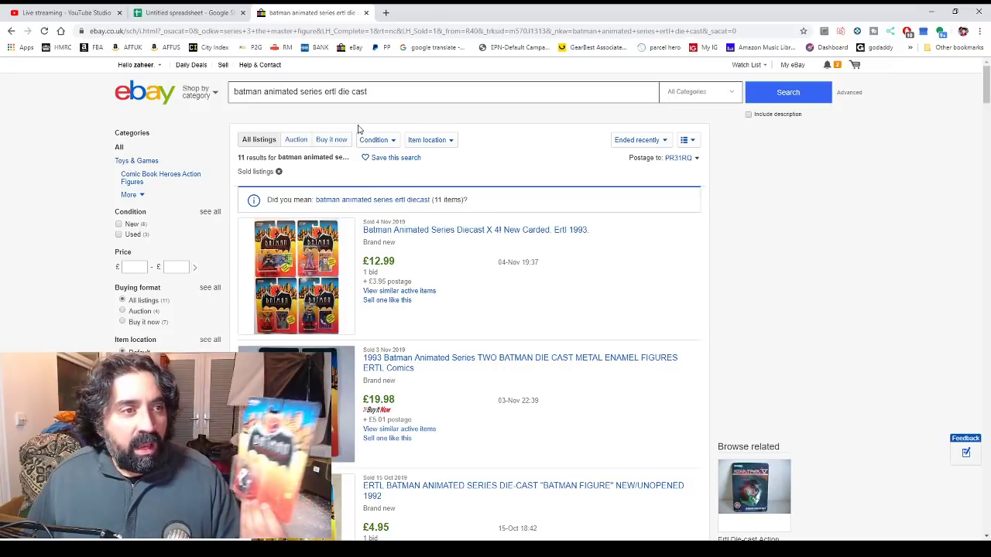
{"action": "scroll", "coordinate": [360, 193], "scroll_direction": "down", "scroll_amount": 5}
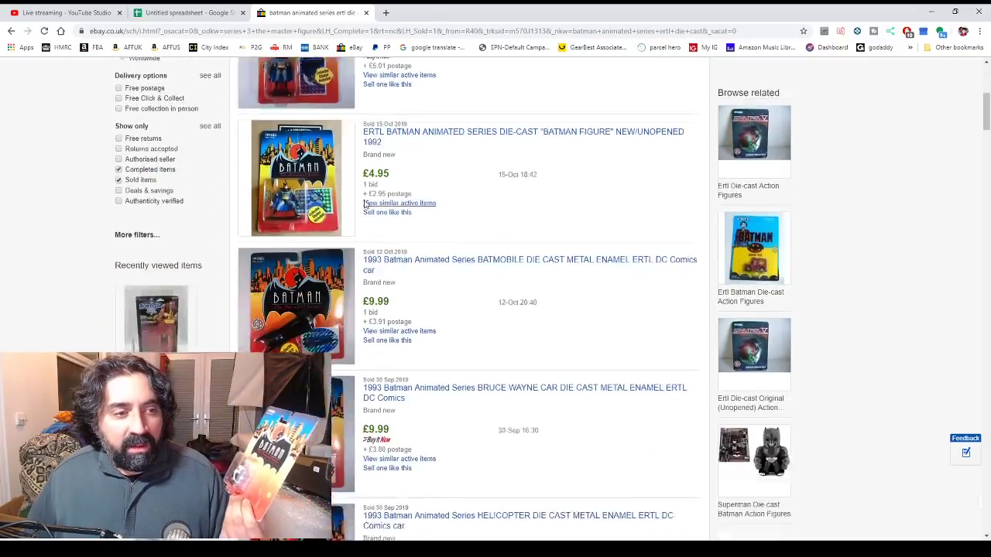
{"action": "scroll", "coordinate": [364, 201], "scroll_direction": "up", "scroll_amount": 3}
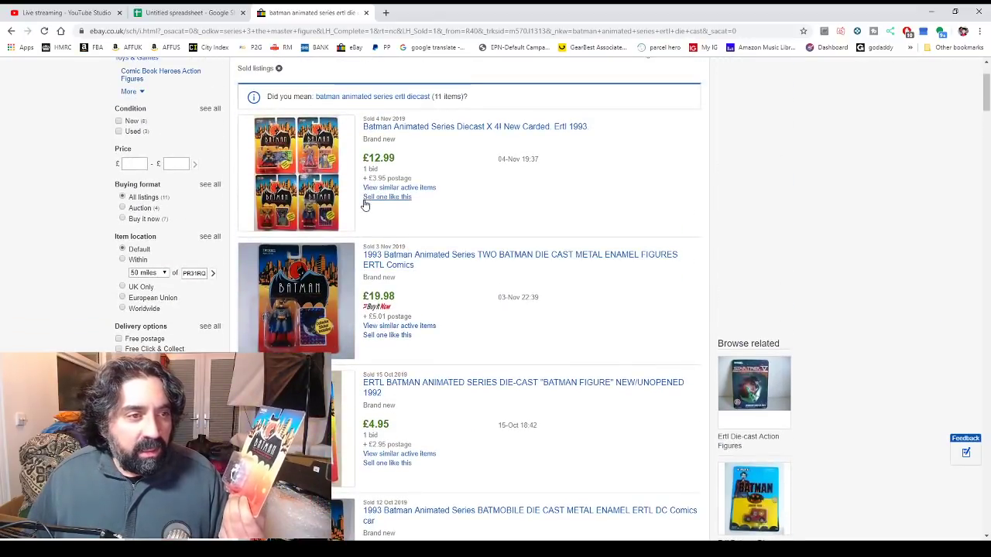
{"action": "scroll", "coordinate": [387, 209], "scroll_direction": "down", "scroll_amount": 10}
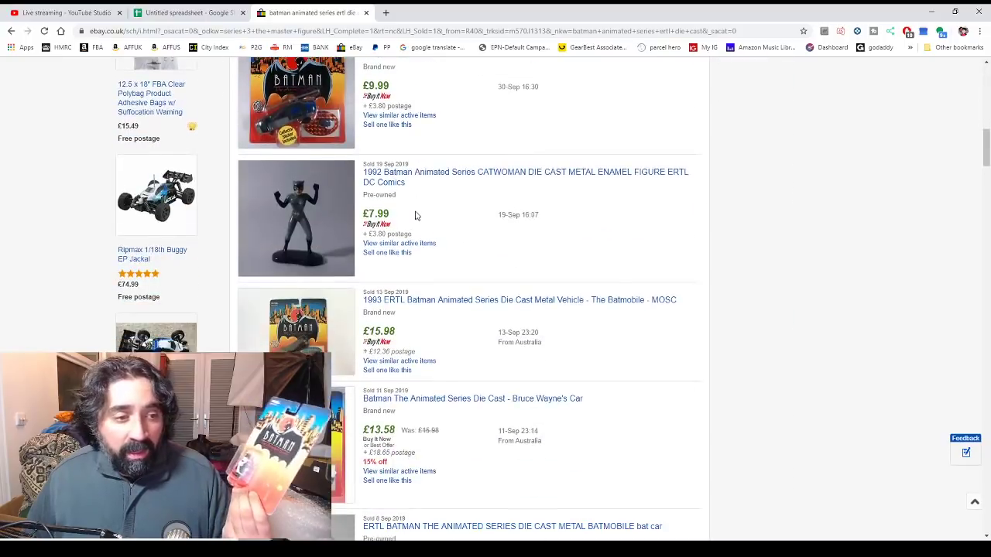
{"action": "scroll", "coordinate": [414, 213], "scroll_direction": "down", "scroll_amount": 5}
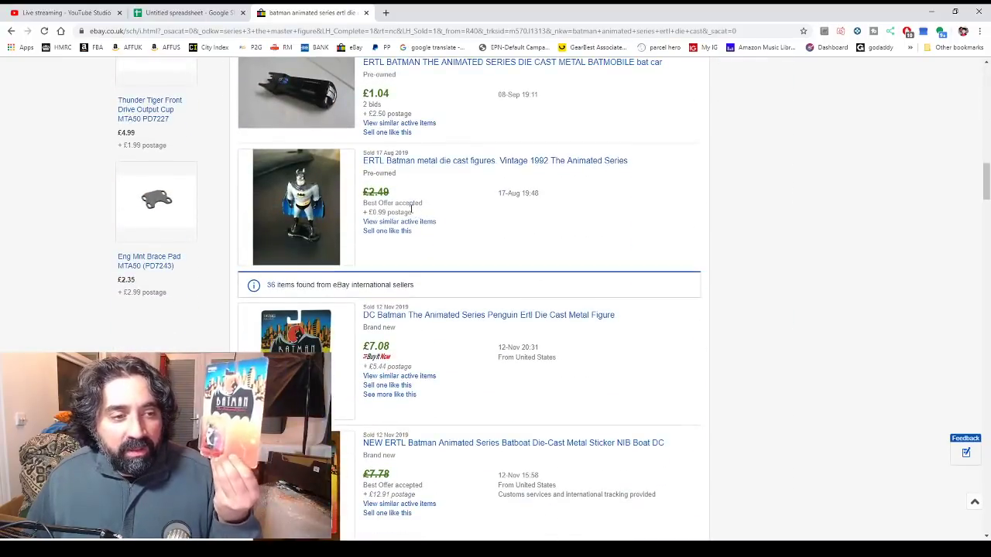
{"action": "scroll", "coordinate": [387, 210], "scroll_direction": "down", "scroll_amount": 3}
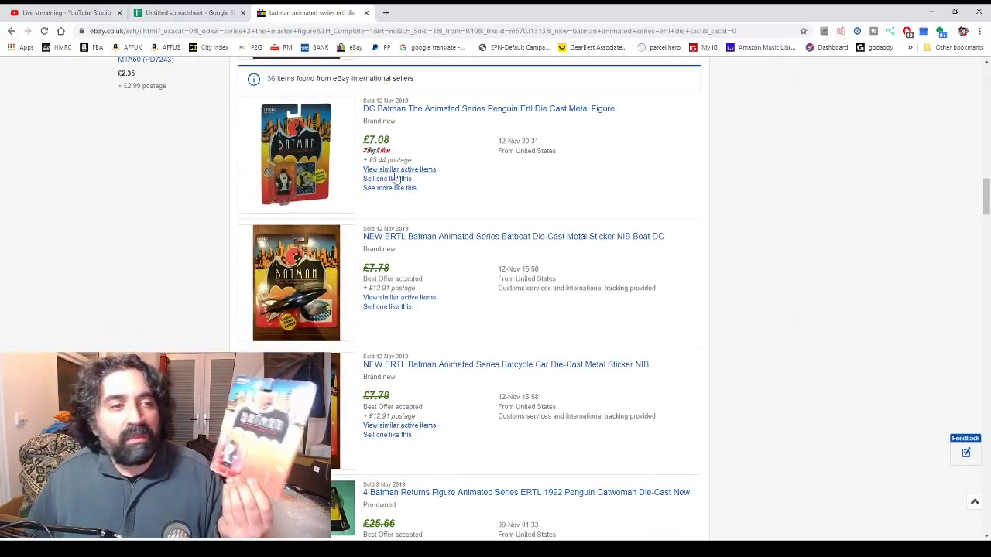
Record "ertl batman figs" with a price of 30 in the first empty row of the spreadsheet
{"action": "scroll", "coordinate": [420, 186], "scroll_direction": "up", "scroll_amount": 12}
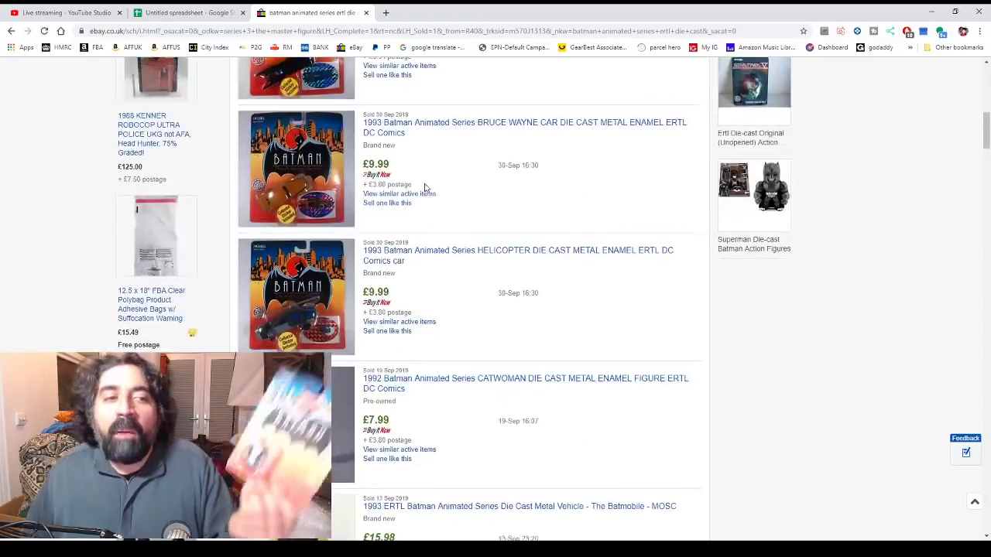
{"action": "scroll", "coordinate": [424, 192], "scroll_direction": "up", "scroll_amount": 1}
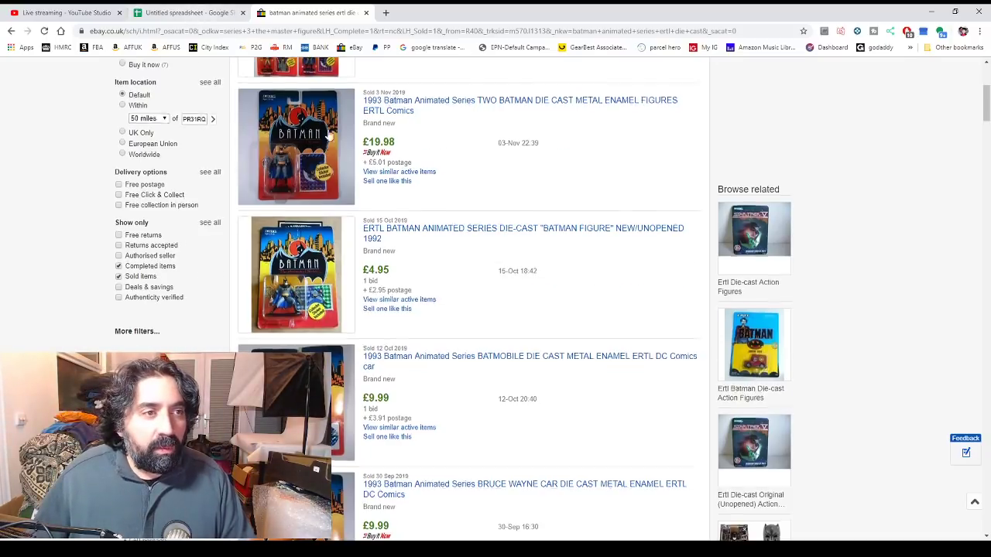
{"action": "scroll", "coordinate": [364, 154], "scroll_direction": "up", "scroll_amount": 4}
{"action": "left_click", "coordinate": [168, 11]}
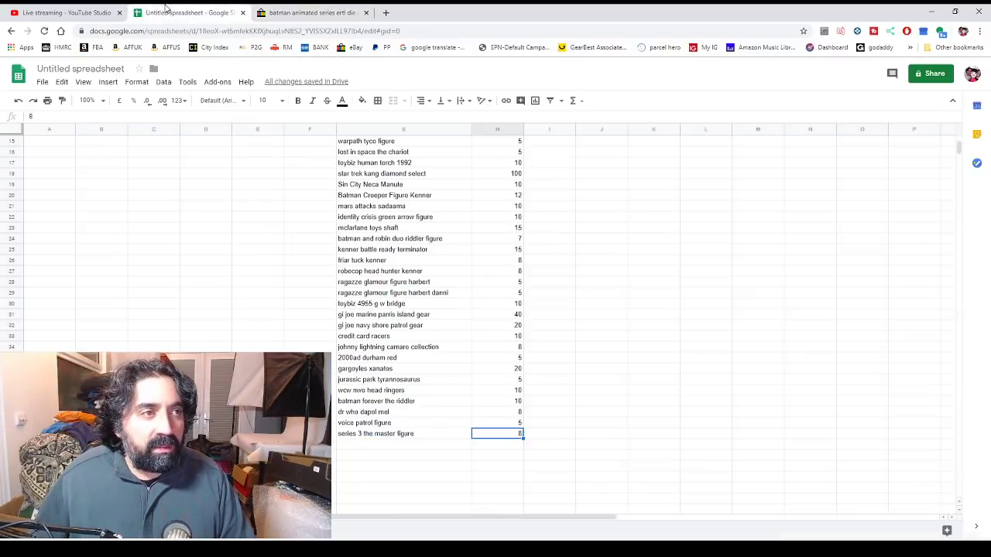
{"action": "double_click", "coordinate": [354, 444]}
{"action": "type", "text": "ertl"}
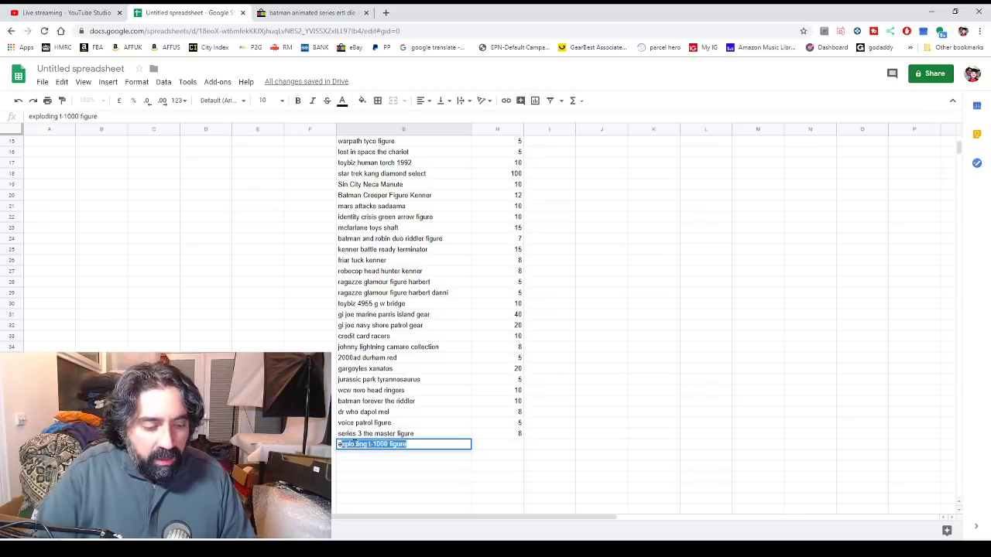
{"action": "type", "text": " batman figs"}
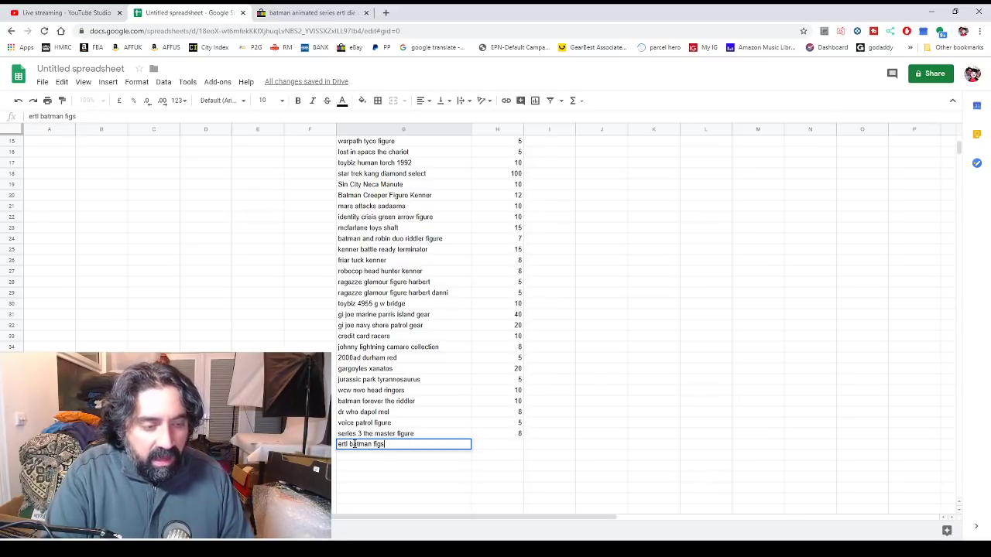
{"action": "double_click", "coordinate": [514, 444]}
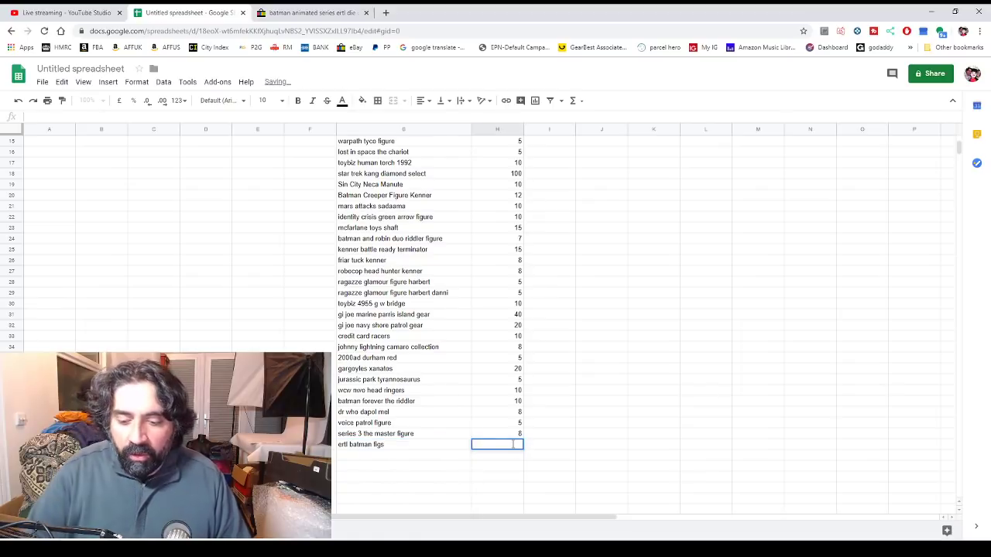
{"action": "key", "text": "Return"}
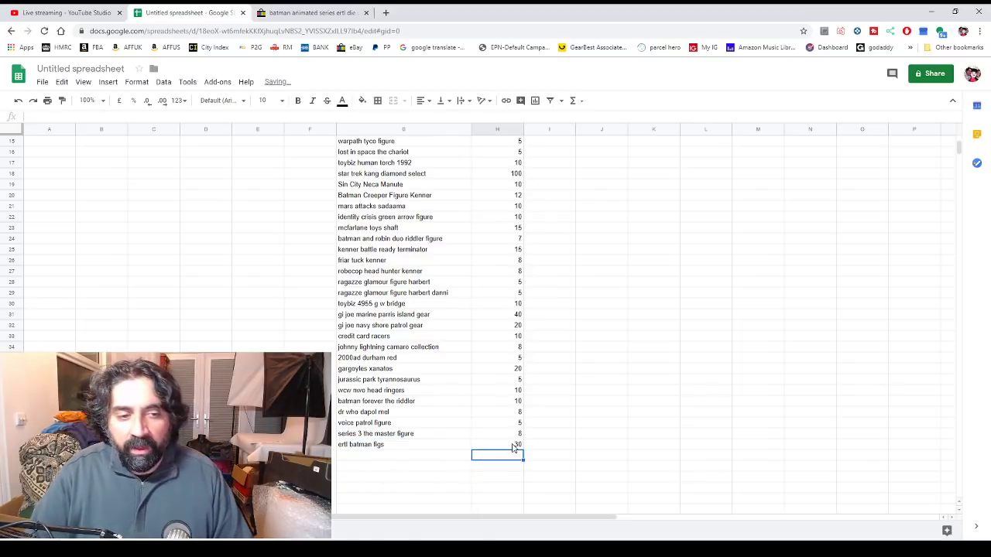
{"action": "left_click", "coordinate": [420, 463]}
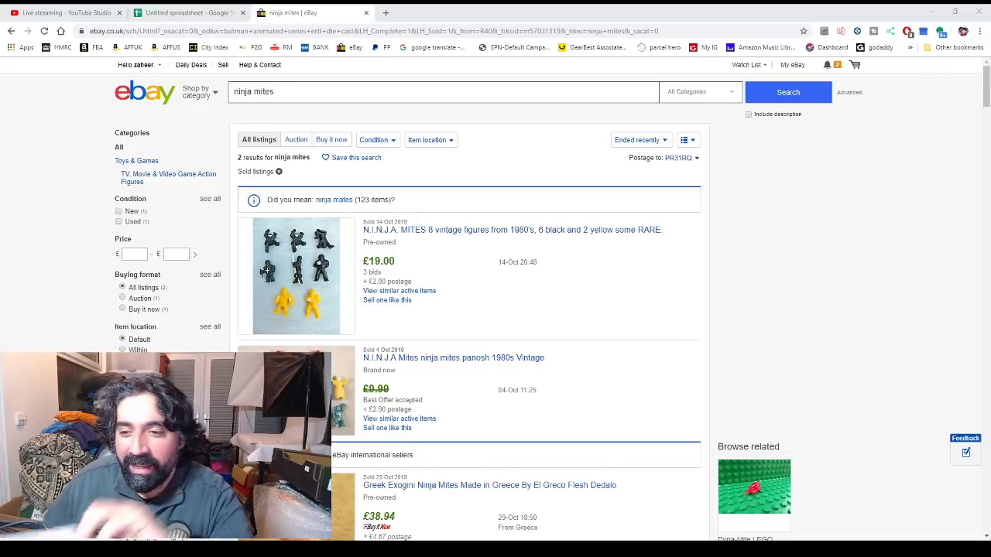
Examine eBay's sold prices for the Ninja Mites figure lots
{"action": "scroll", "coordinate": [464, 309], "scroll_direction": "down", "scroll_amount": 2}
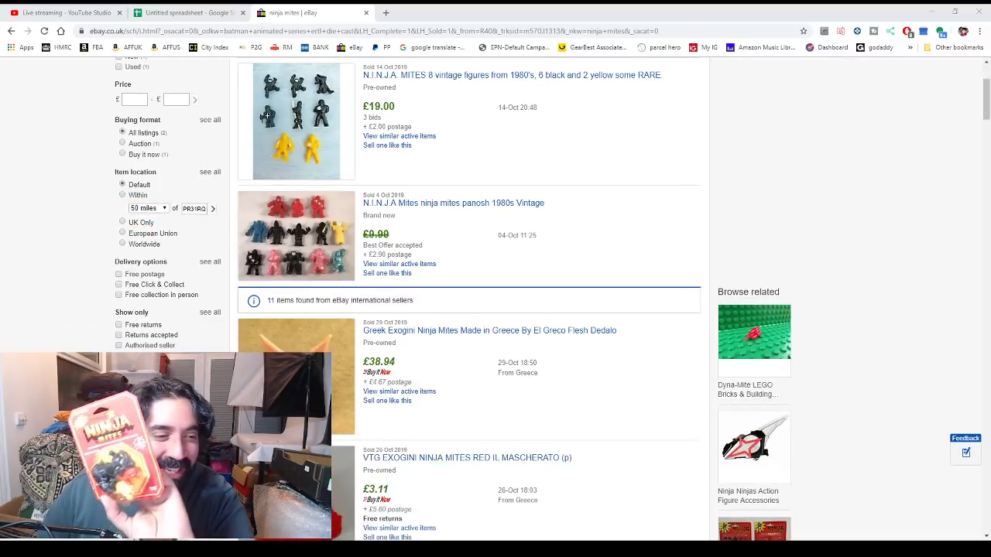
{"action": "scroll", "coordinate": [464, 310], "scroll_direction": "up", "scroll_amount": 2}
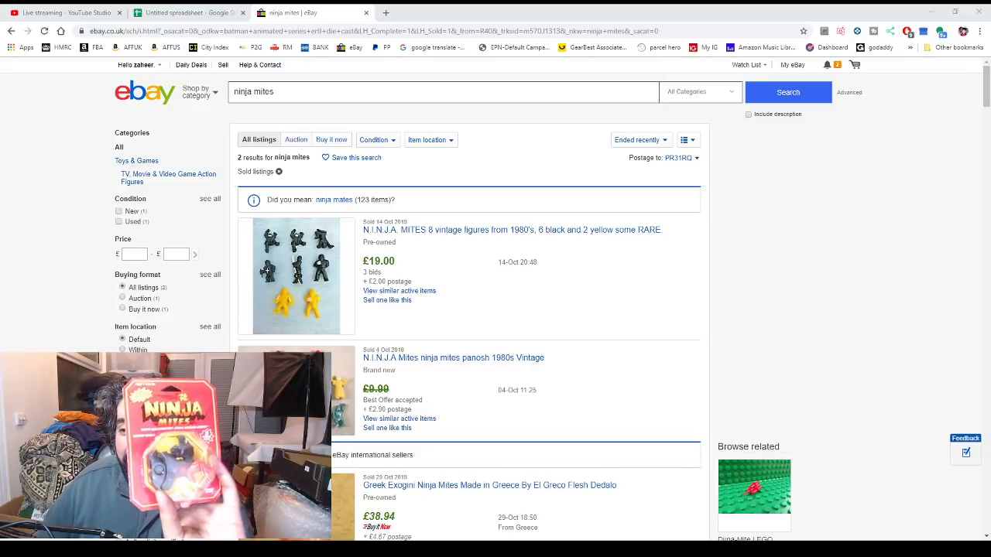
{"action": "scroll", "coordinate": [468, 309], "scroll_direction": "down", "scroll_amount": 3}
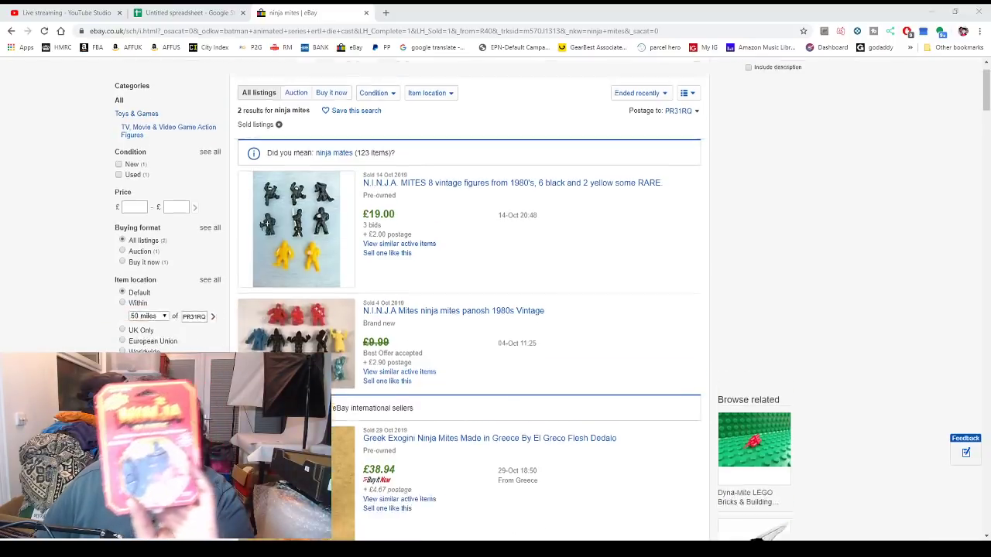
Return to the active Ninja Mites listings and view the carded "N.I.N.J.A Mites ninja mites panosh 1980s new" listing
{"action": "key", "text": "alt+Left"}
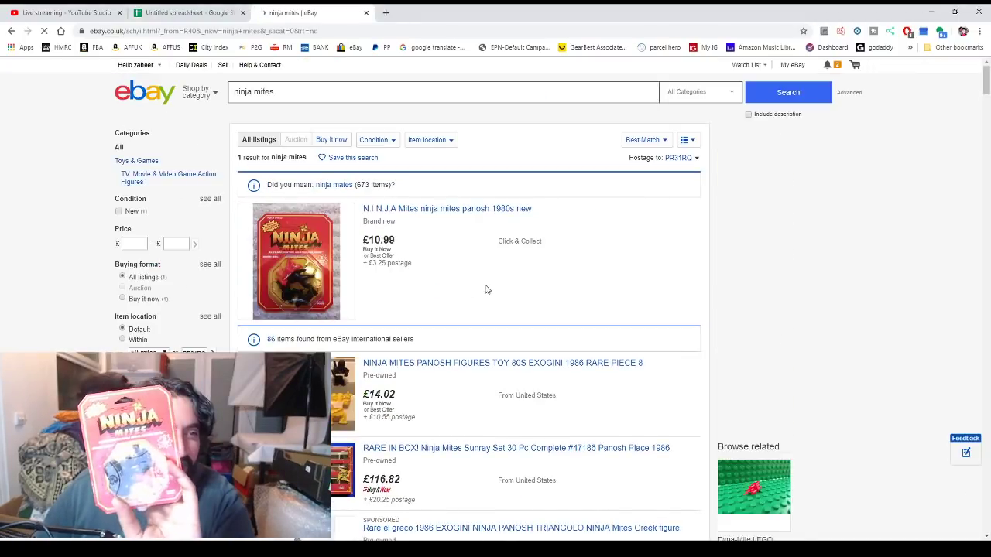
{"action": "left_click", "coordinate": [450, 214]}
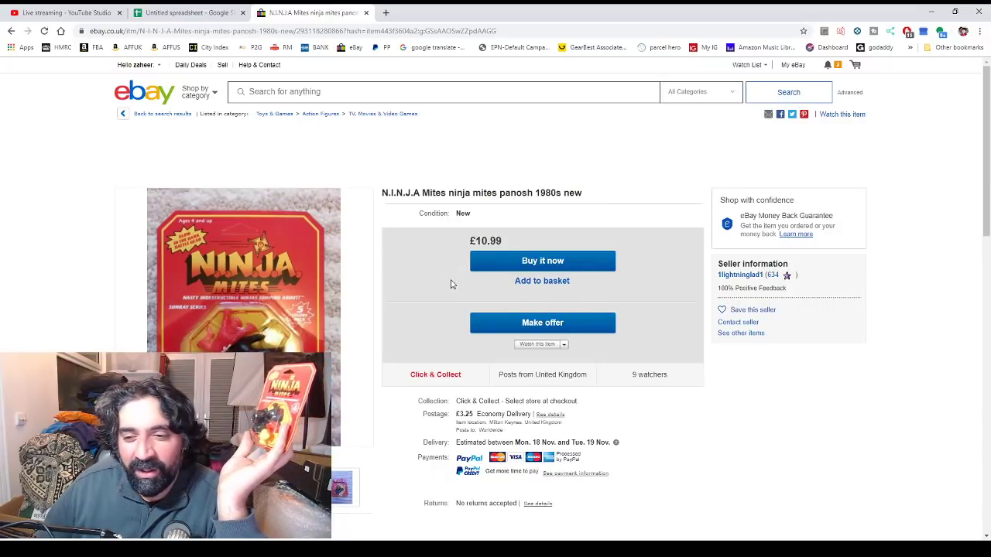
{"action": "scroll", "coordinate": [457, 285], "scroll_direction": "down", "scroll_amount": 2}
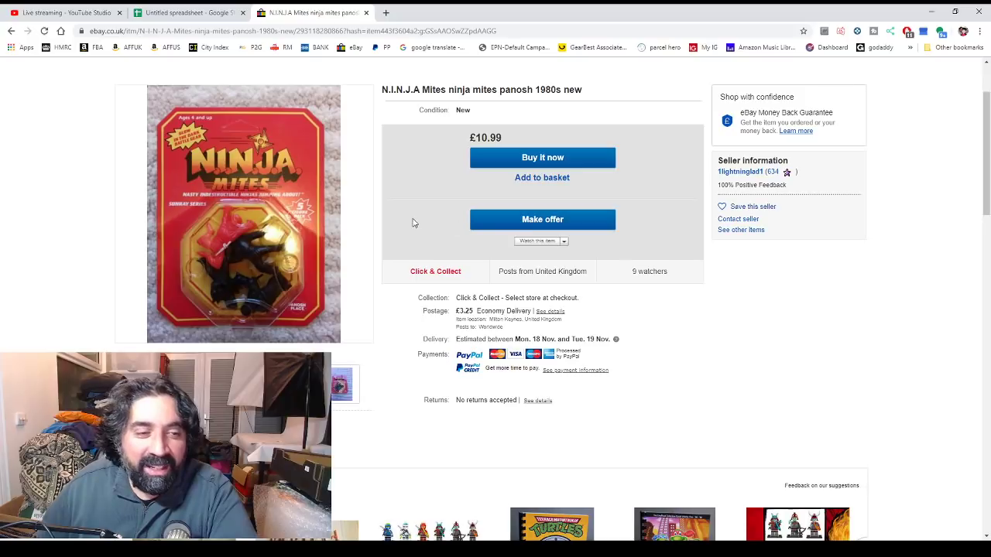
Look through the enlarged photos of the carded Ninja Mites five-figure pack, then close the photo viewer
{"action": "left_click", "coordinate": [309, 216]}
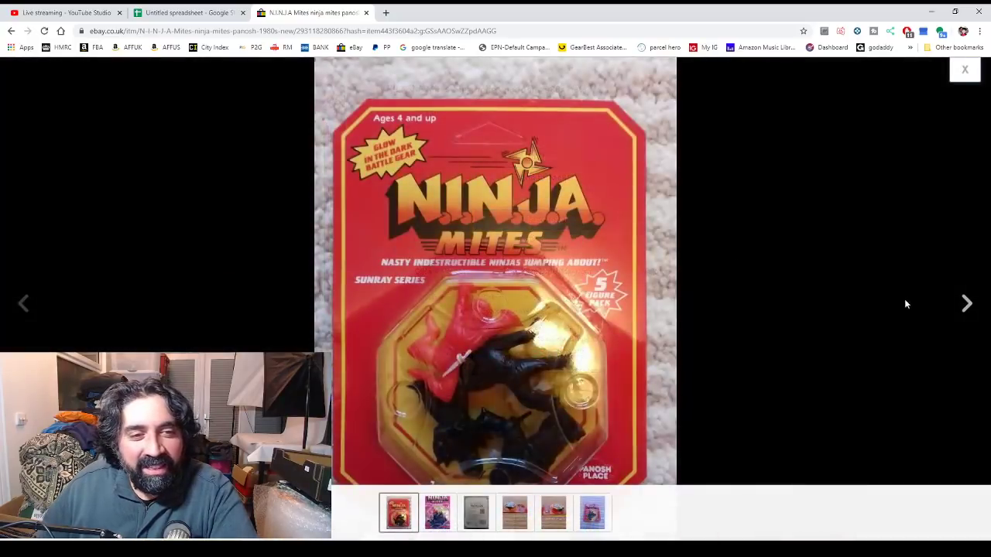
{"action": "left_click", "coordinate": [966, 306]}
{"action": "left_click", "coordinate": [966, 307]}
{"action": "left_click", "coordinate": [966, 308]}
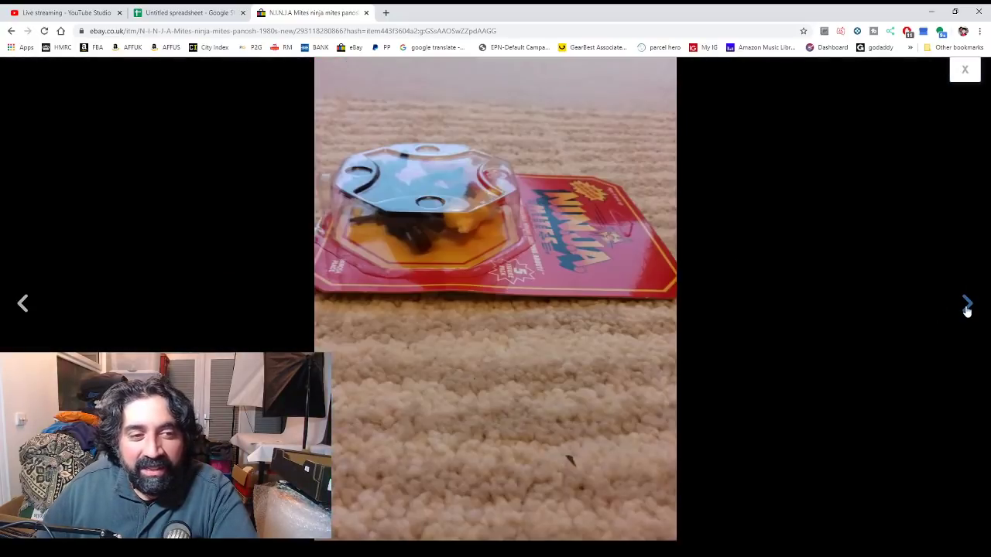
{"action": "left_click", "coordinate": [967, 308]}
{"action": "left_click", "coordinate": [967, 309]}
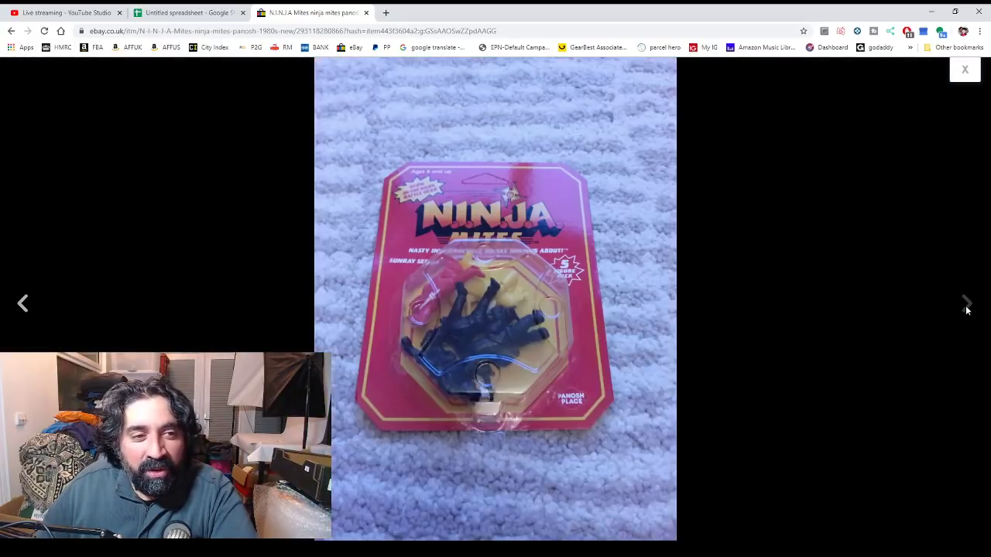
{"action": "left_click", "coordinate": [964, 70]}
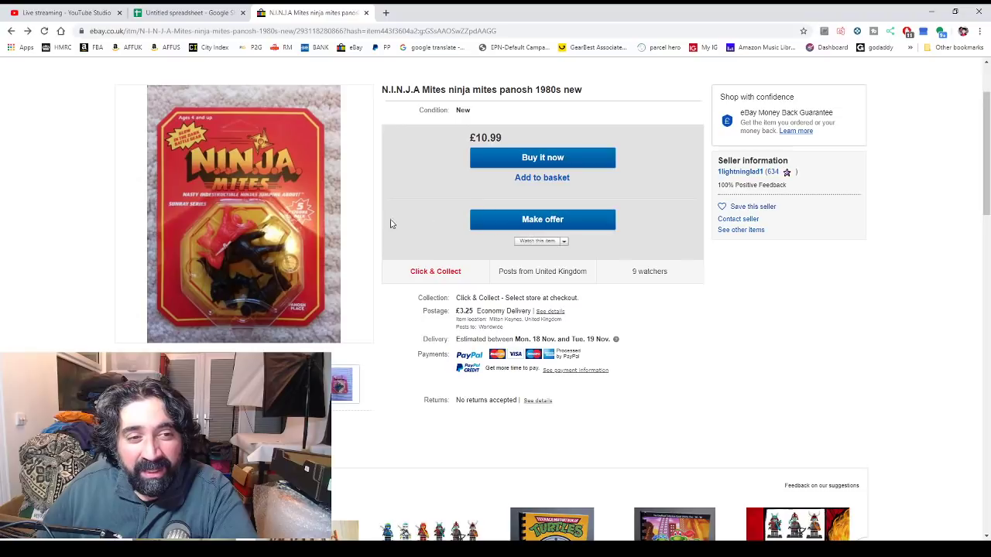
Go back to the "ninja mites" search results and filter them to sold listings
{"action": "scroll", "coordinate": [256, 159], "scroll_direction": "up", "scroll_amount": 2}
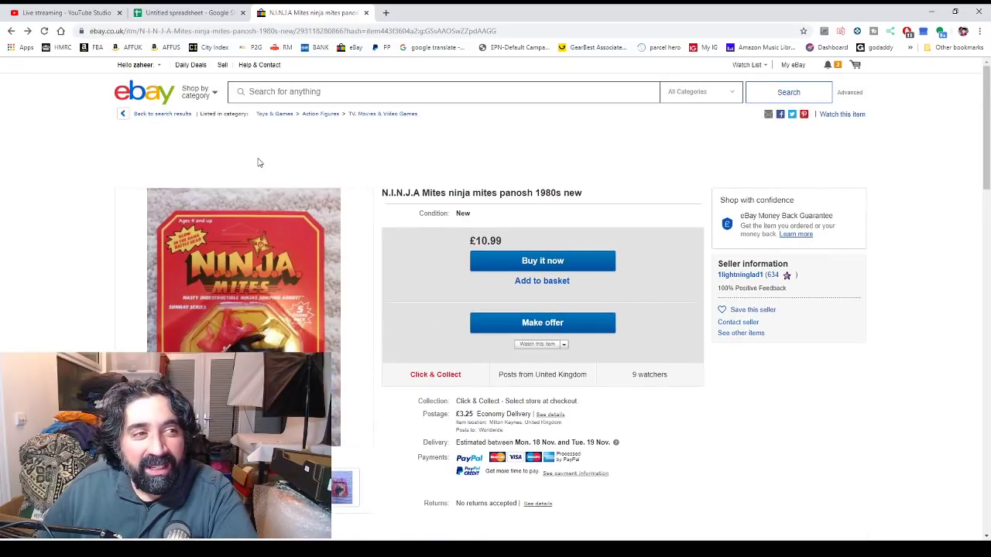
{"action": "left_click", "coordinate": [162, 114]}
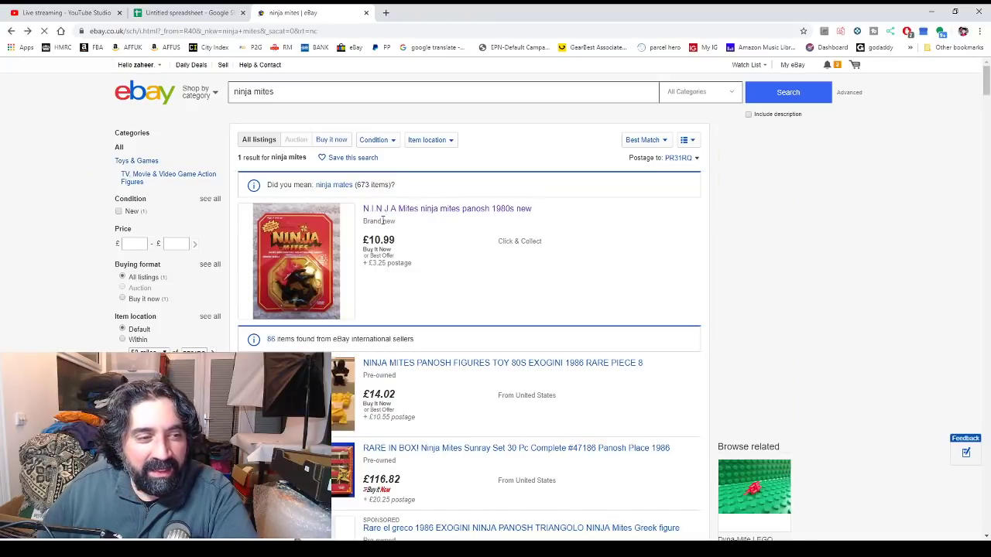
{"action": "scroll", "coordinate": [358, 241], "scroll_direction": "down", "scroll_amount": 2}
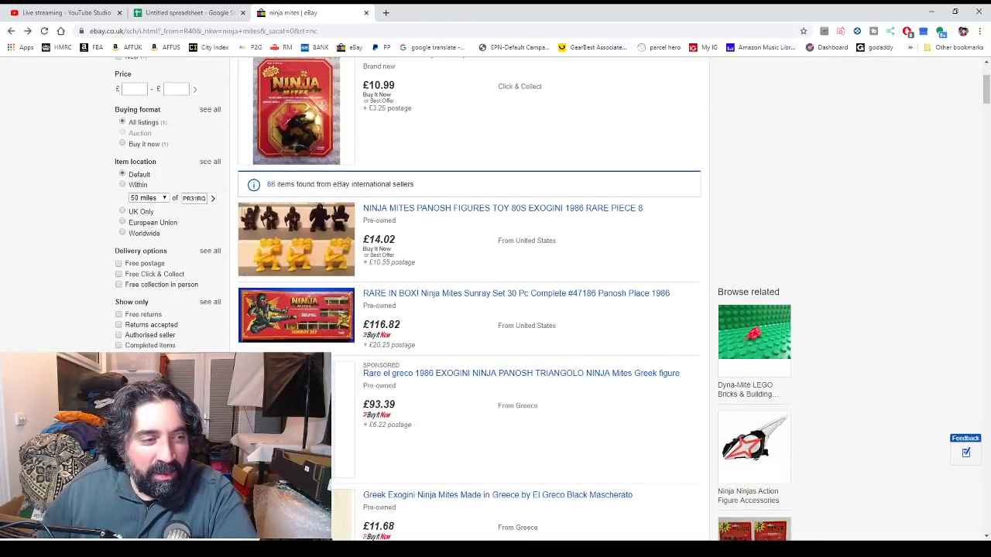
{"action": "left_click", "coordinate": [118, 345]}
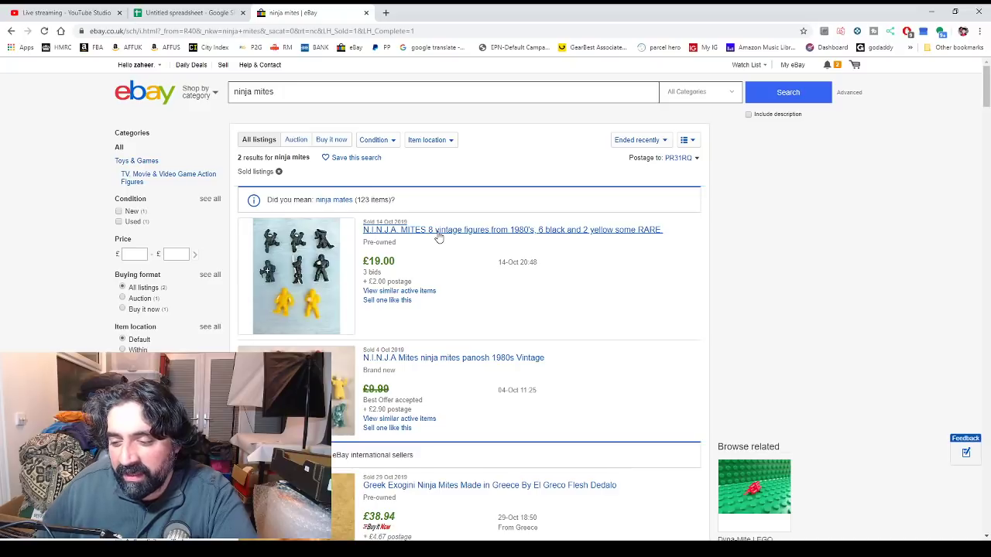
Search the sold listings for "ninja mites sunray series" and look through the results
{"action": "left_click", "coordinate": [361, 93]}
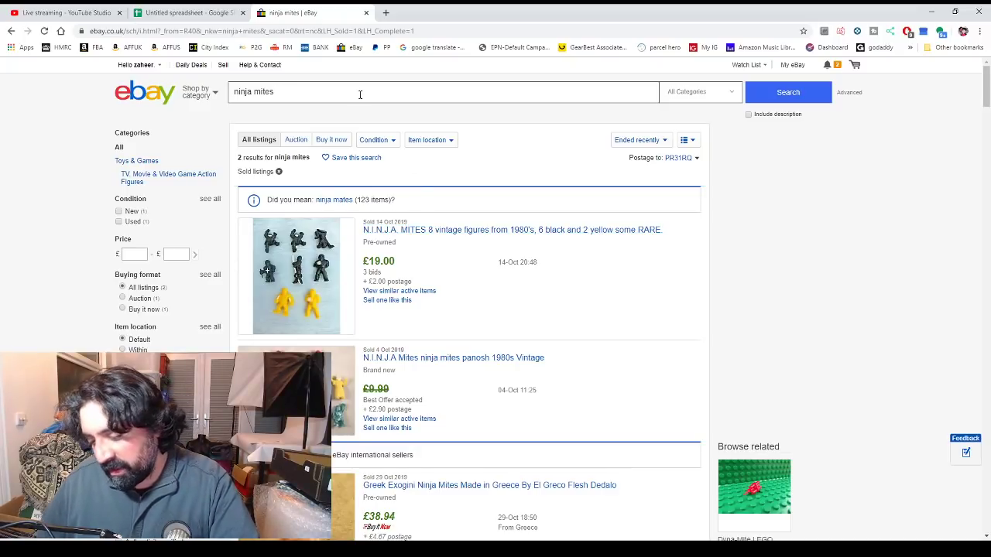
{"action": "type", "text": "sunra"}
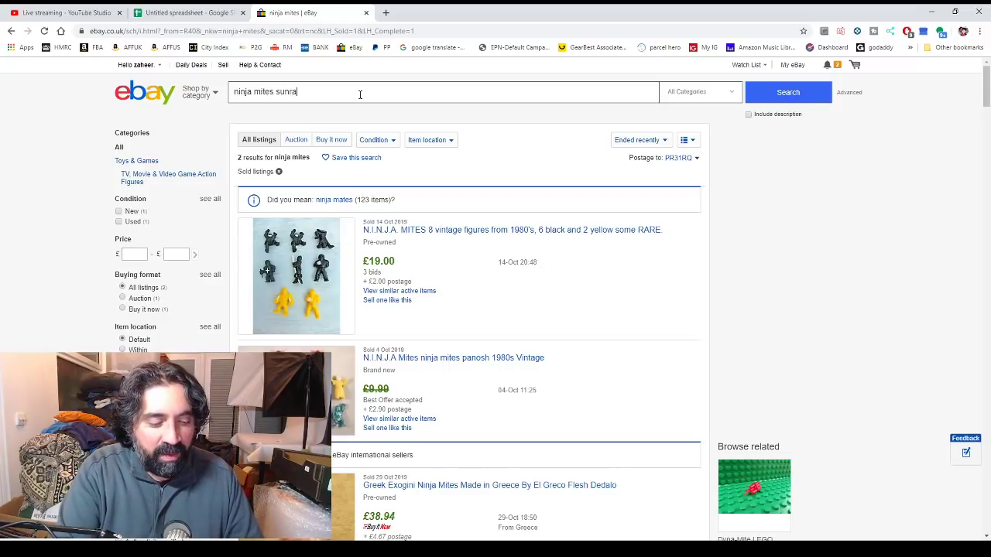
{"action": "type", "text": "y series"}
{"action": "key", "text": "Return"}
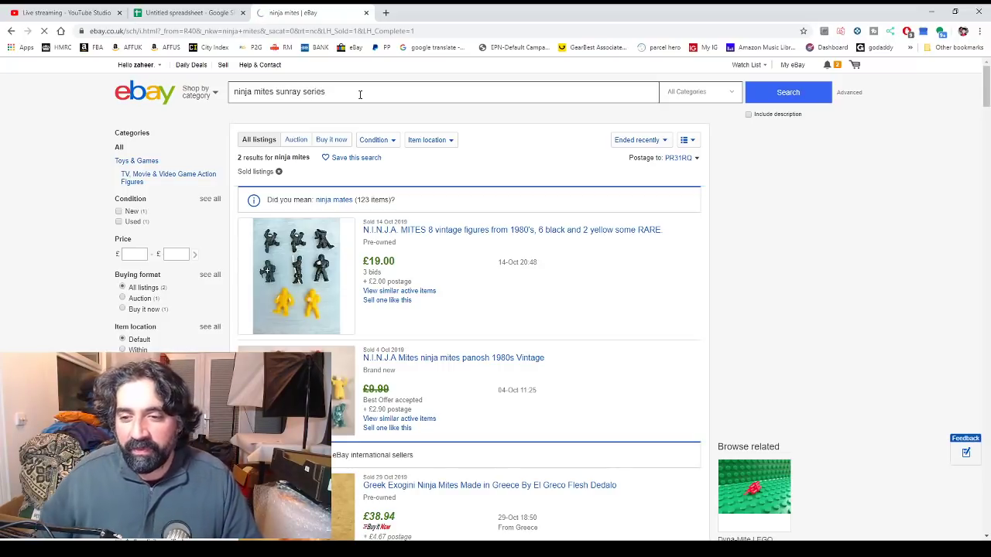
{"action": "mouse_move", "coordinate": [418, 157]}
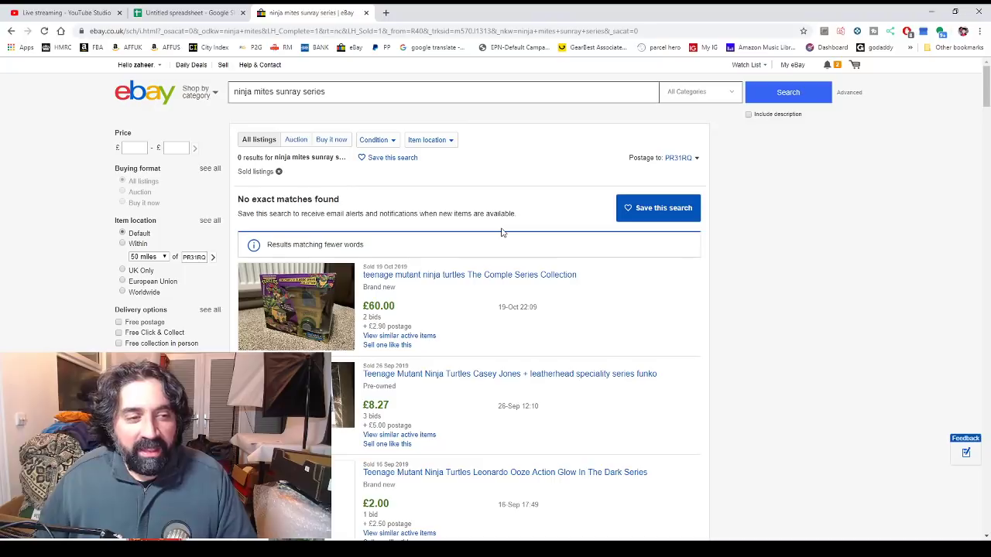
{"action": "scroll", "coordinate": [501, 232], "scroll_direction": "down", "scroll_amount": 2}
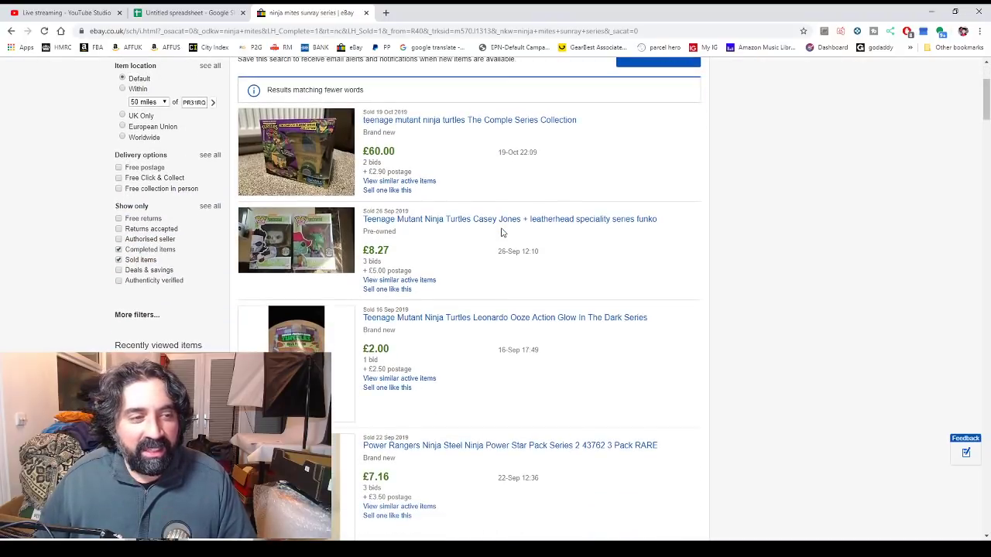
{"action": "scroll", "coordinate": [500, 233], "scroll_direction": "up", "scroll_amount": 2}
{"action": "scroll", "coordinate": [501, 232], "scroll_direction": "down", "scroll_amount": 4}
{"action": "scroll", "coordinate": [501, 234], "scroll_direction": "up", "scroll_amount": 1}
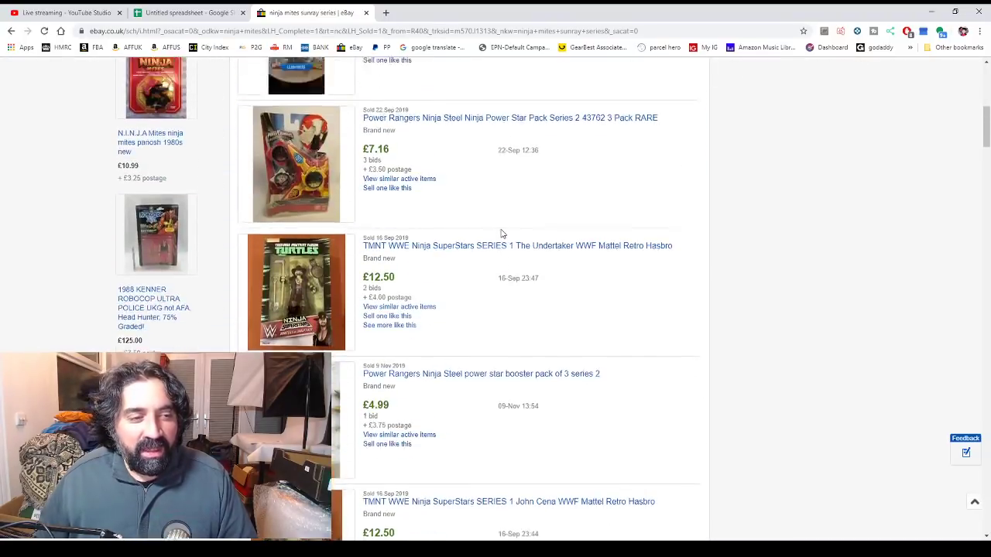
Copy the search phrase "ninja mites sunray series" into the next empty spreadsheet row and enter a price of 10
{"action": "scroll", "coordinate": [501, 232], "scroll_direction": "up", "scroll_amount": 4}
{"action": "left_click_drag", "start_coordinate": [344, 95], "coordinate": [234, 93]}
{"action": "key", "text": "ctrl+c"}
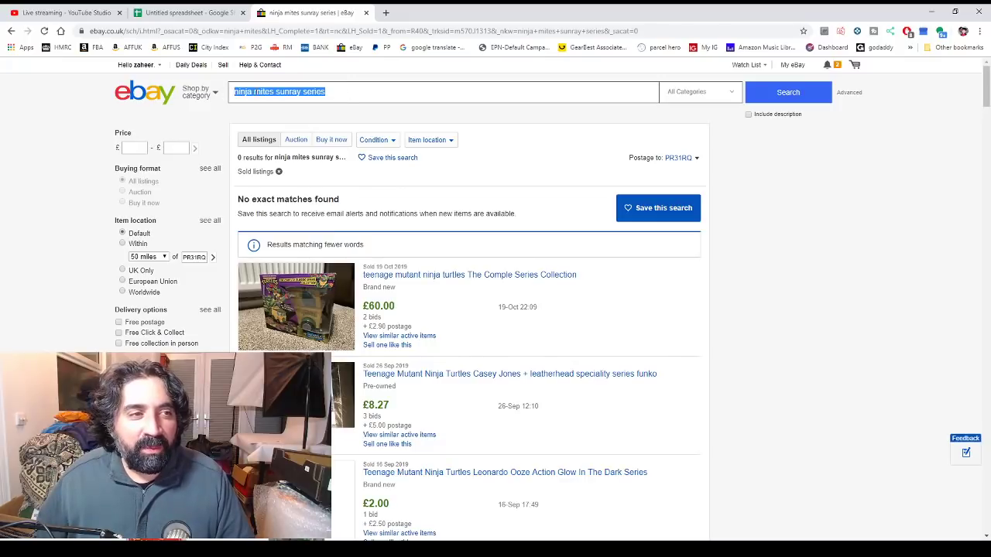
{"action": "left_click", "coordinate": [186, 14]}
{"action": "double_click", "coordinate": [346, 459]}
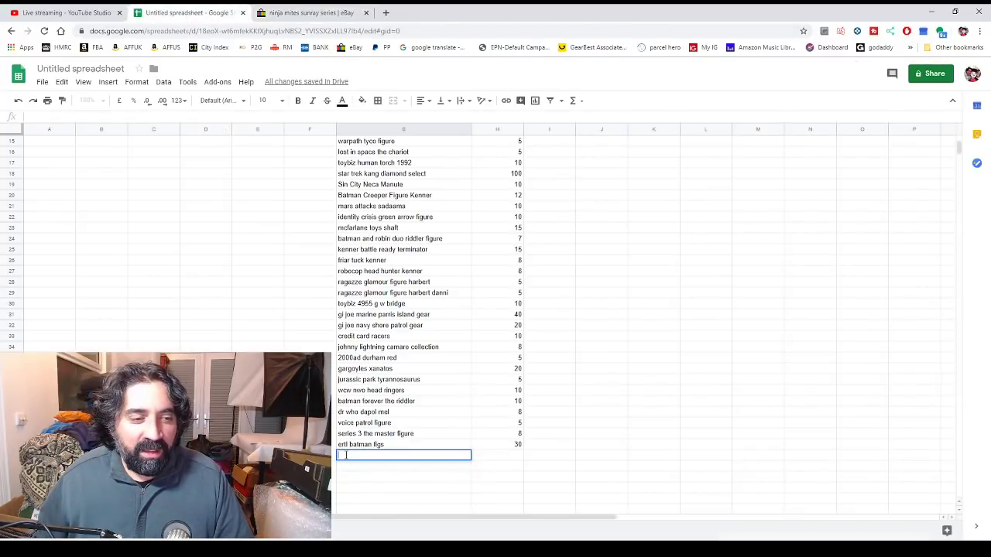
{"action": "key", "text": "ctrl+v"}
{"action": "left_click", "coordinate": [501, 459]}
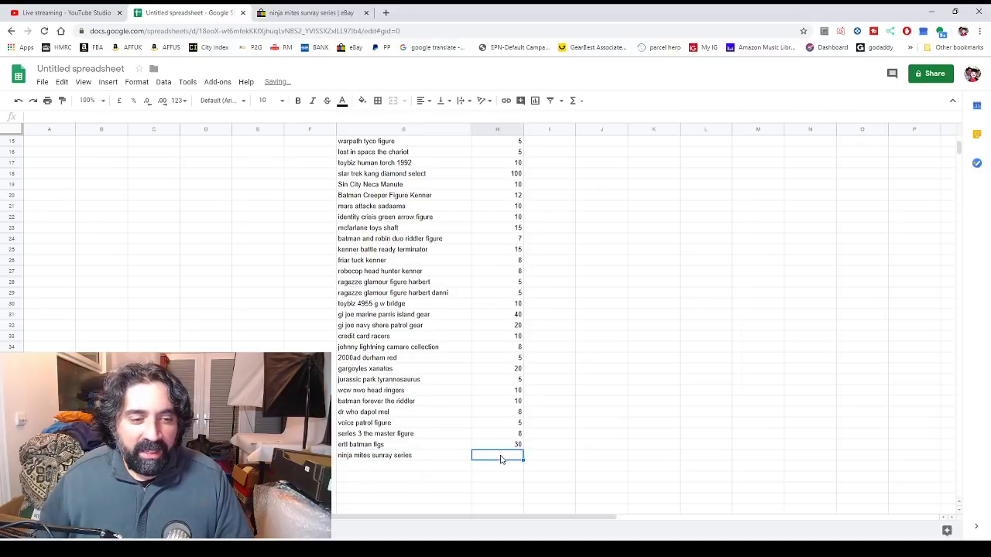
{"action": "type", "text": "10"}
{"action": "key", "text": "Return"}
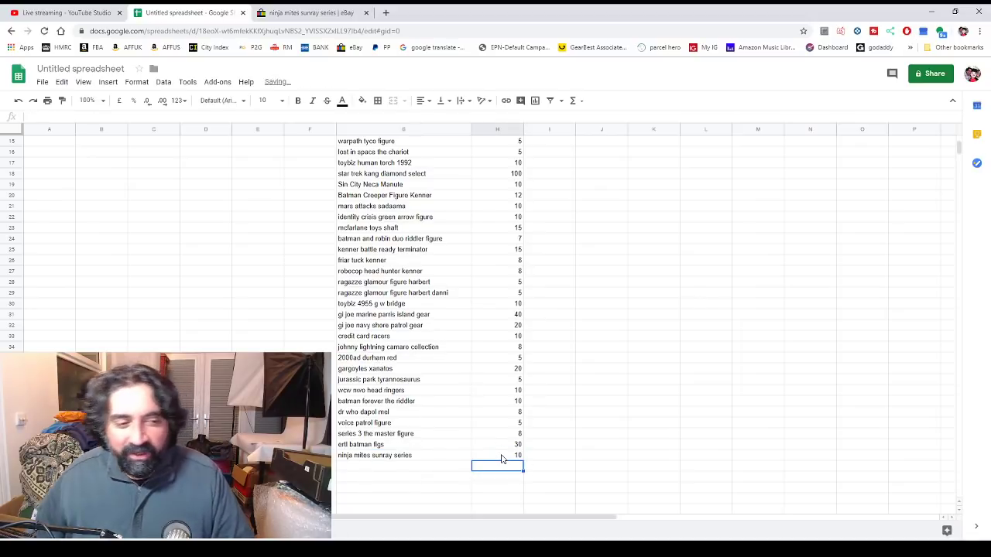